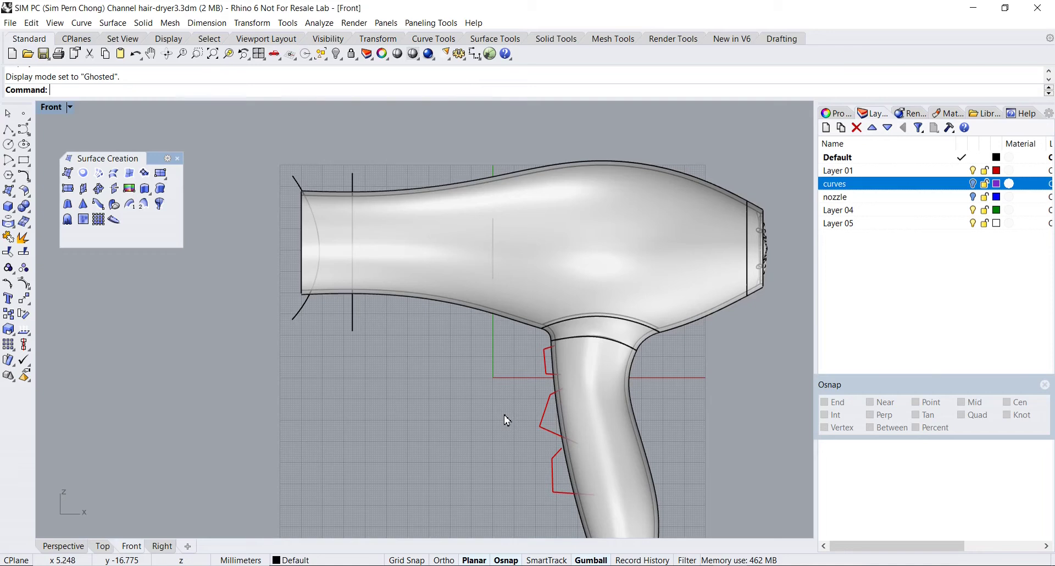
# Examine the hair dryer's front end with its cutting curves and the red profiles along the handle
pyautogui.scroll(2, 492, 394)
pyautogui.moveTo(492, 394); pyautogui.dragTo(538, 494, button='right')
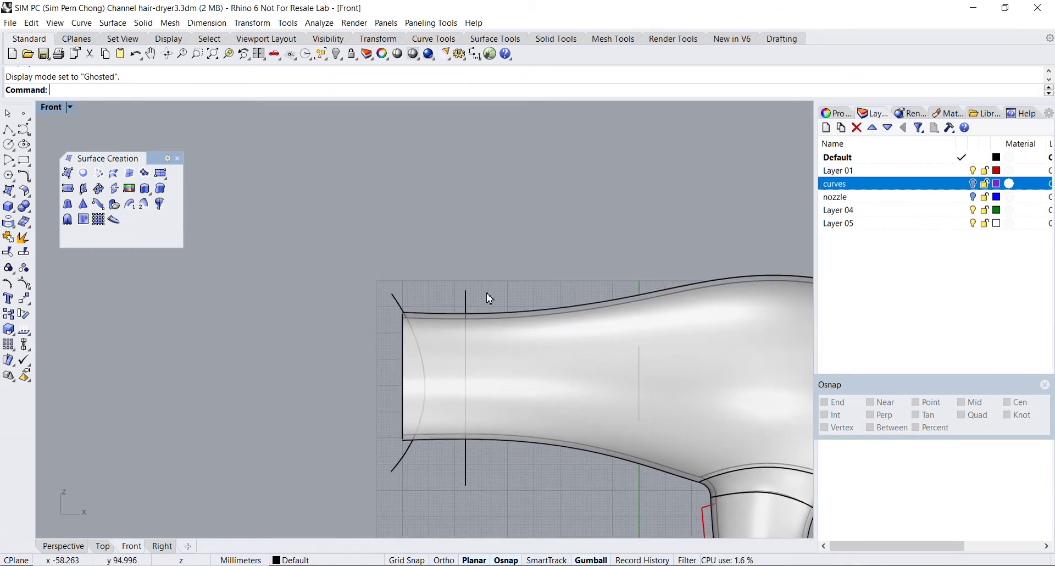
pyautogui.scroll(-2, 489, 291)
pyautogui.moveTo(490, 290); pyautogui.dragTo(377, 195, button='right')
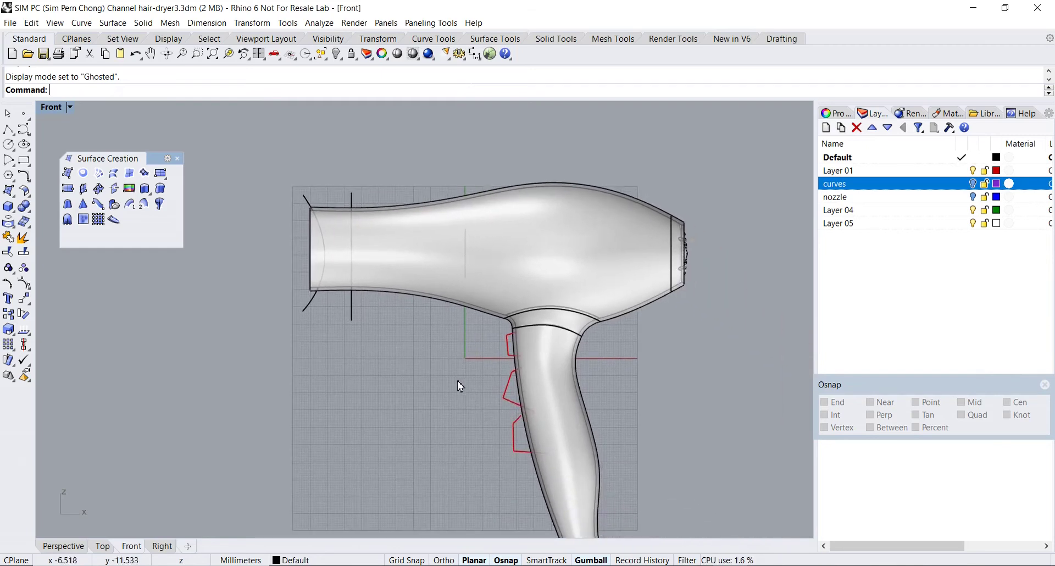
pyautogui.scroll(3, 469, 388)
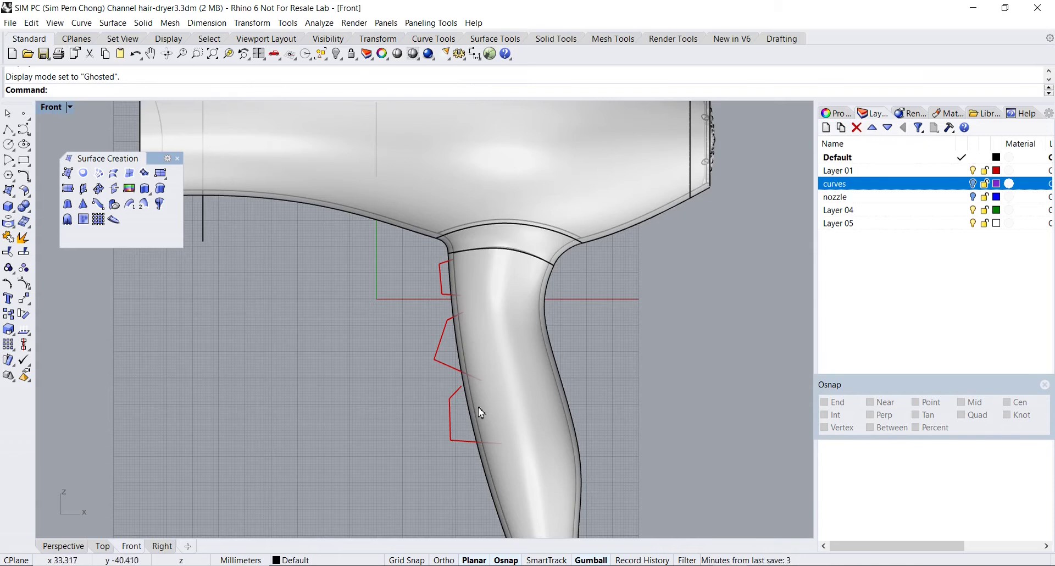
pyautogui.scroll(-3, 431, 322)
pyautogui.scroll(4, 390, 384)
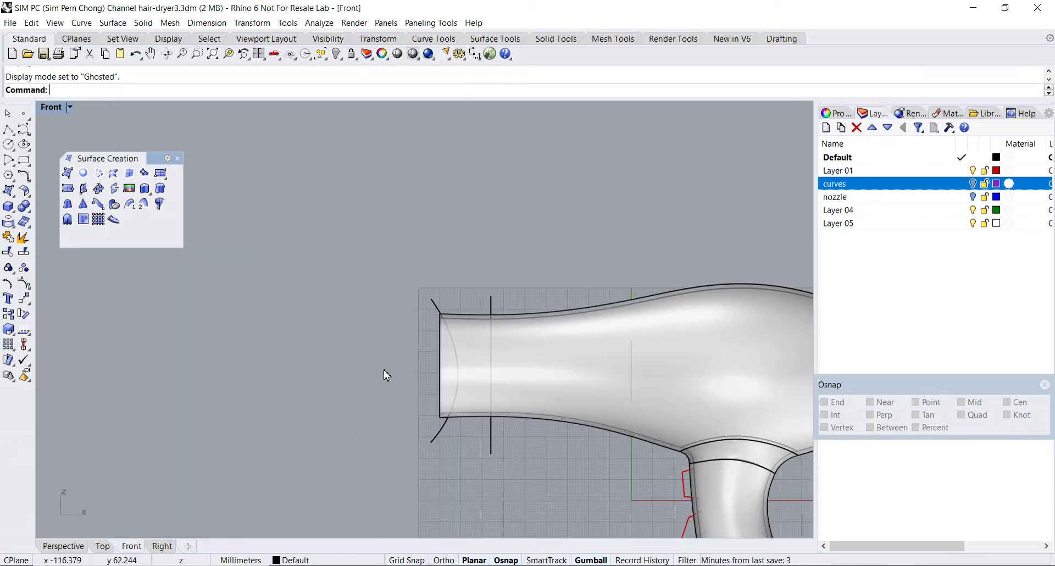
pyautogui.scroll(3, 384, 363)
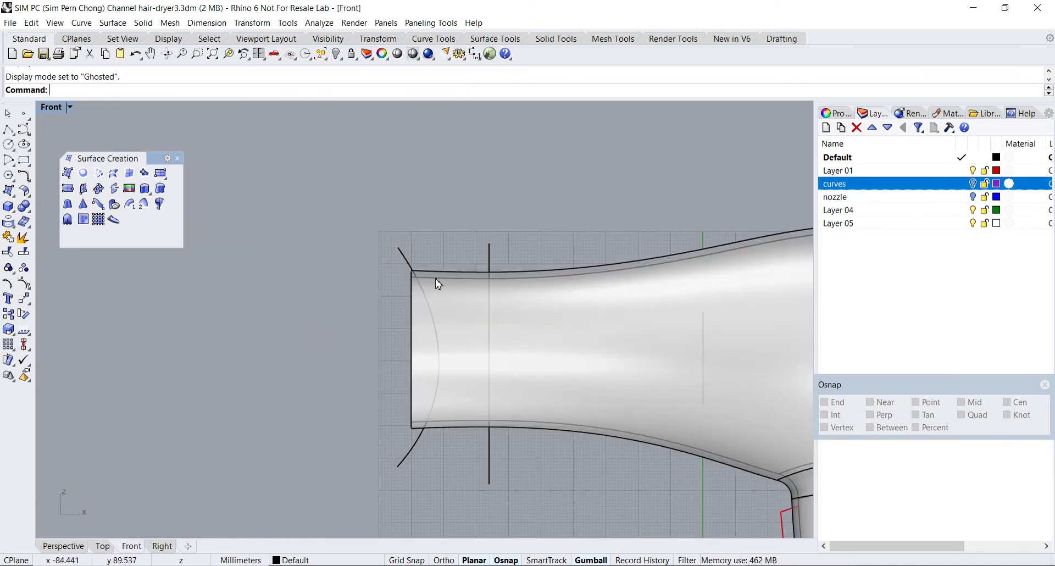
# Extrude the arc and the vertical line at the dryer's front end sideways into surfaces in the Perspective view
pyautogui.click(489, 249)
pyautogui.keyDown('shift'); pyautogui.click(404, 253); pyautogui.keyUp('shift')
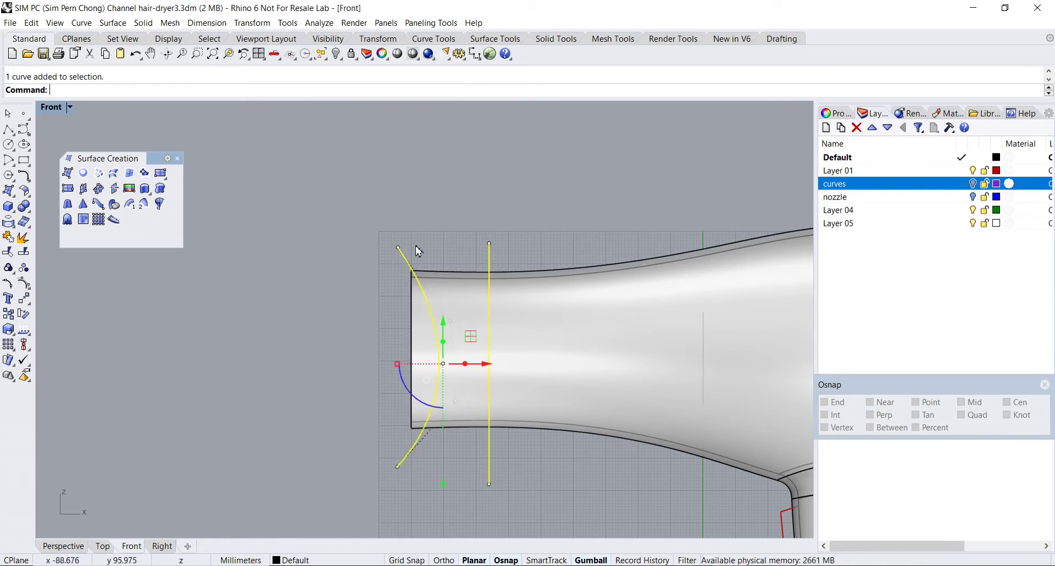
pyautogui.doubleClick(49, 108)
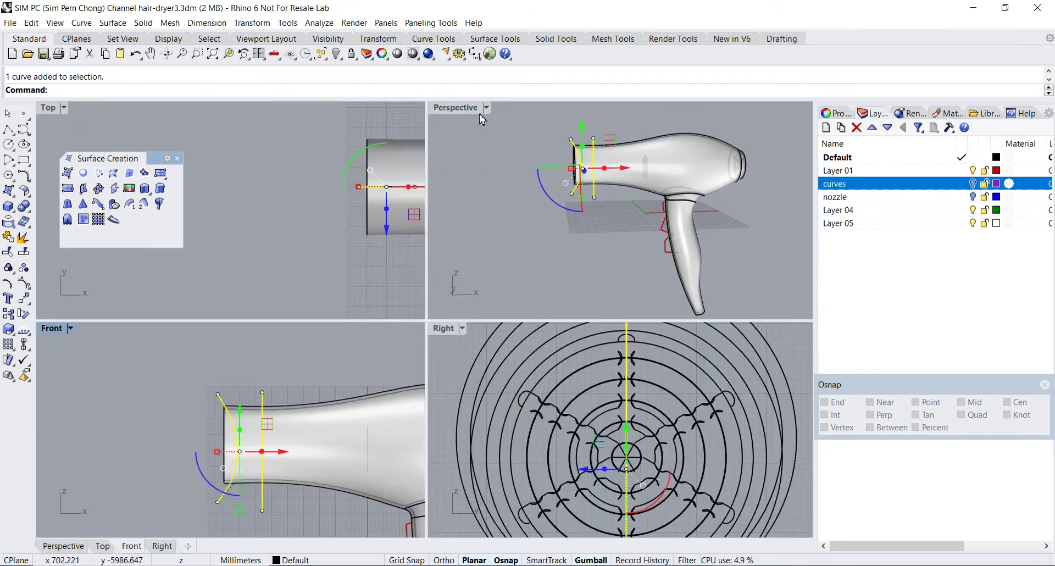
pyautogui.doubleClick(460, 109)
pyautogui.moveTo(465, 176); pyautogui.dragTo(446, 292, button='right')
pyautogui.moveTo(415, 336); pyautogui.dragTo(518, 401)
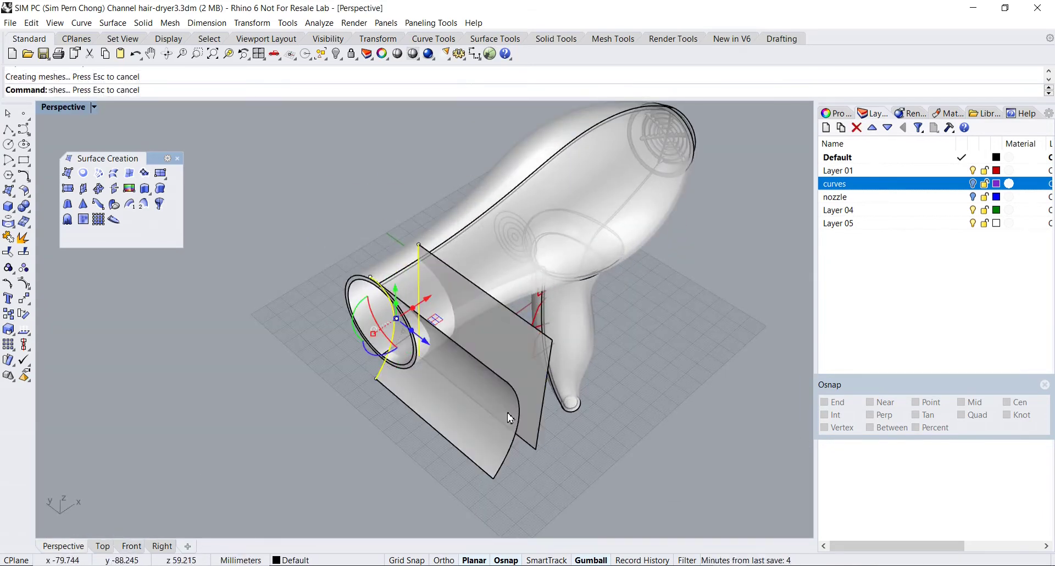
# Move the curved and flat extruded surfaces sideways so both pass completely through the dryer's front end
pyautogui.click(524, 381)
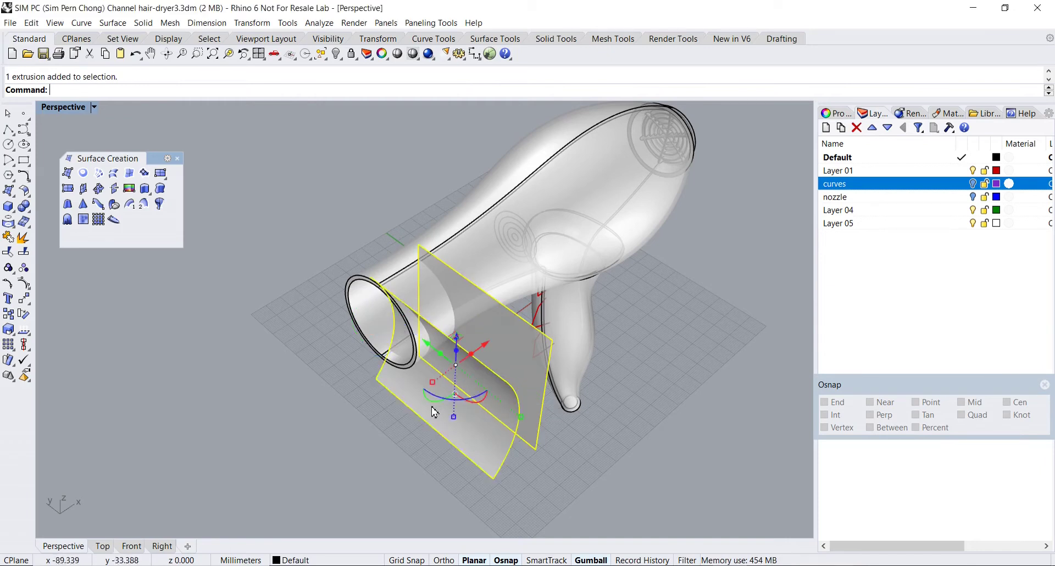
pyautogui.moveTo(429, 350); pyautogui.dragTo(371, 302)
pyautogui.press('Escape')
# Boolean-split the dryer body with the curved surface and delete the cut-off piece at the front opening
pyautogui.scroll(5, 474, 343)
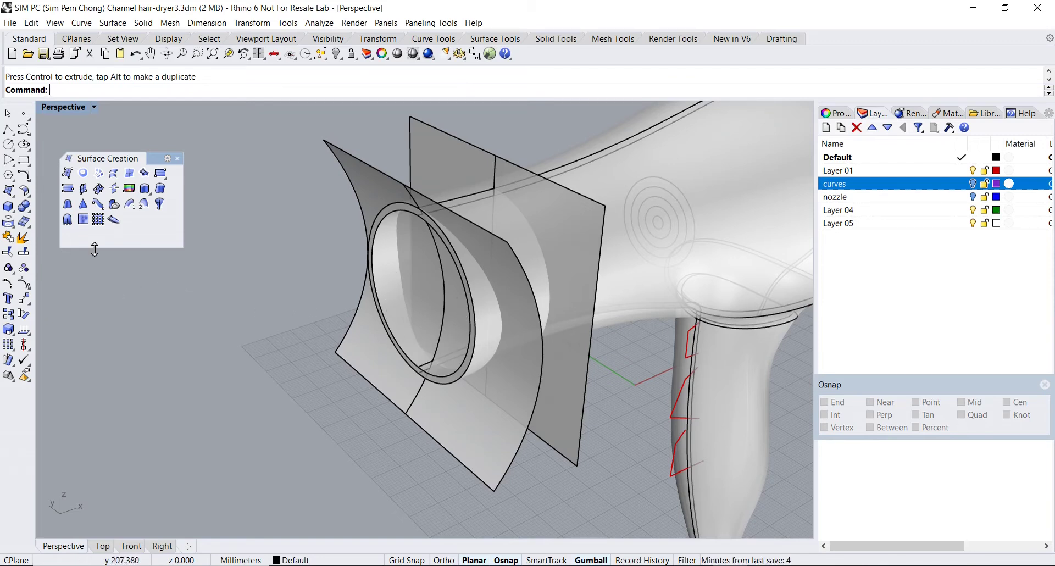
pyautogui.click(24, 207)
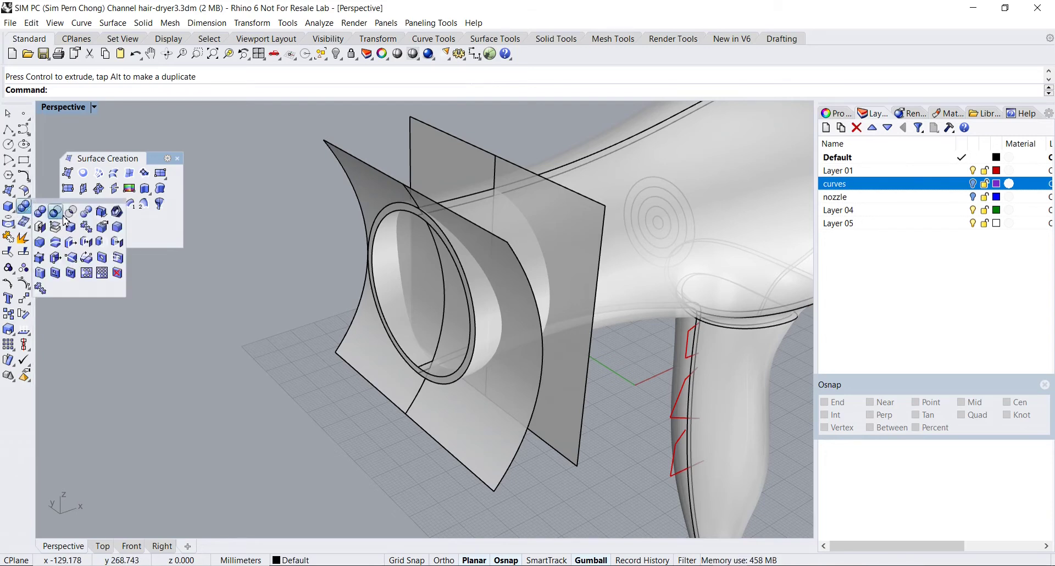
pyautogui.click(85, 212)
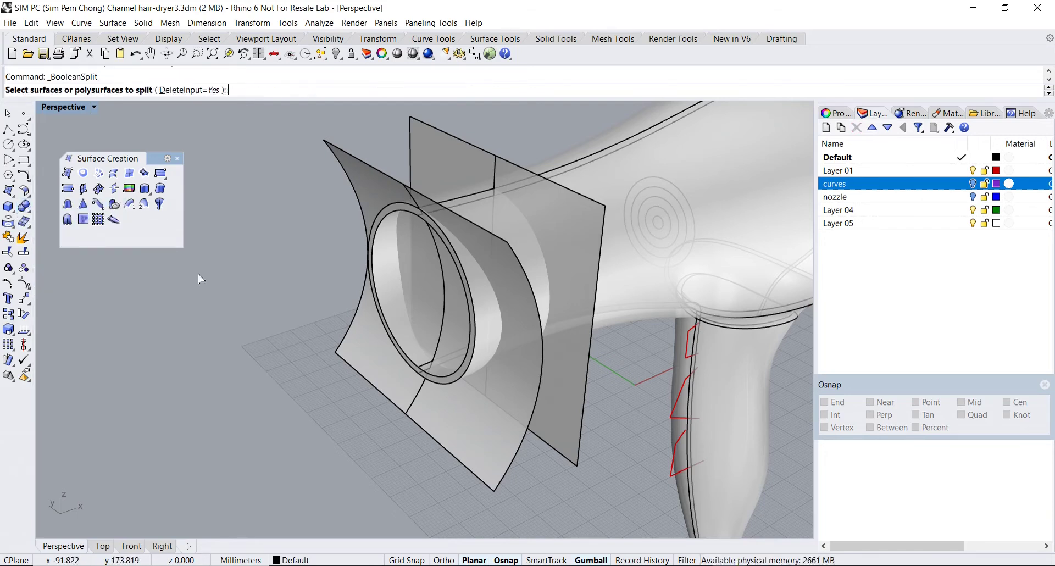
pyautogui.click(376, 233)
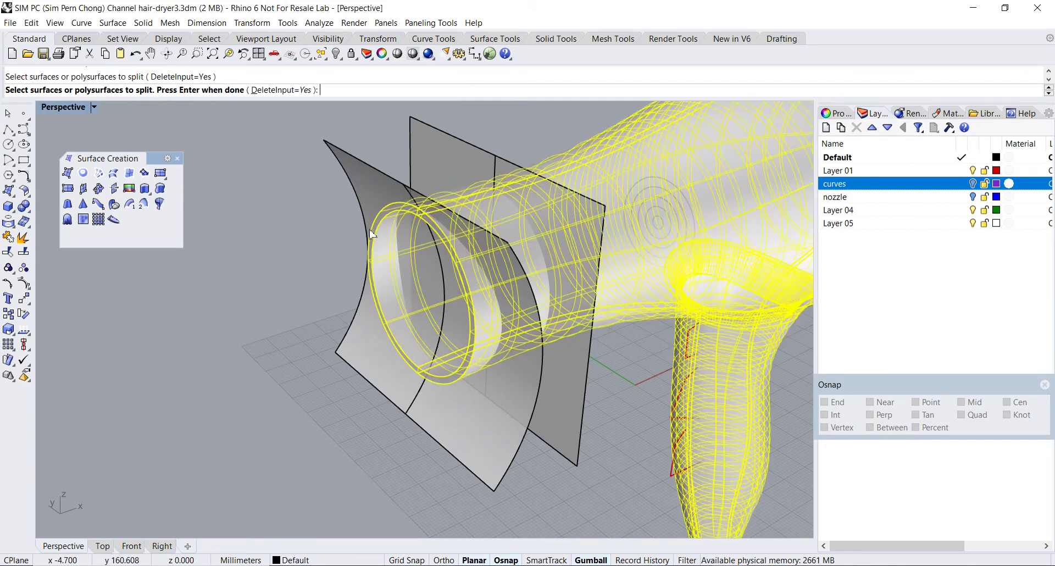
pyautogui.press('Return')
pyautogui.click(361, 178)
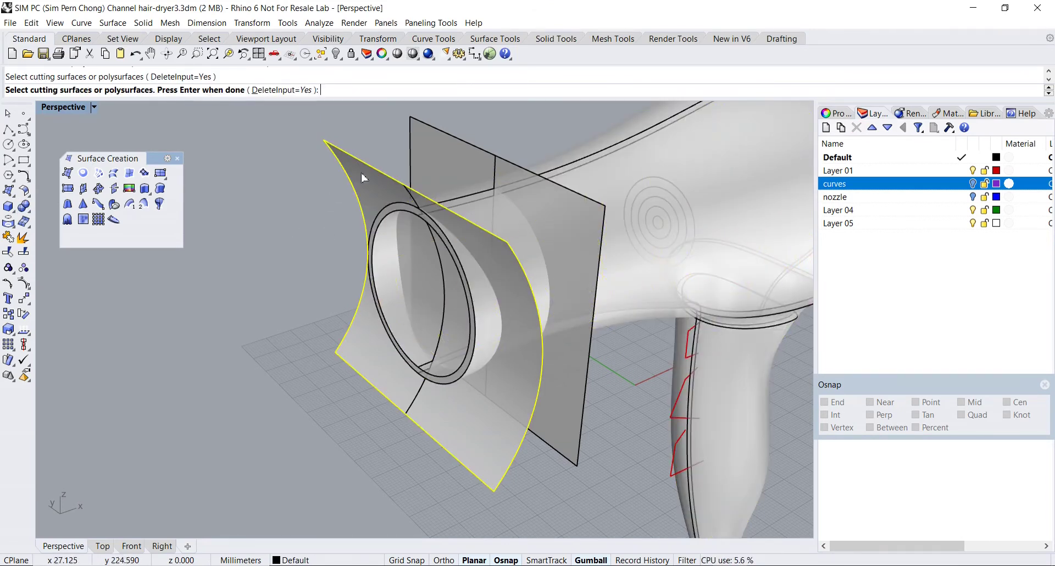
pyautogui.press('Return')
pyautogui.click(376, 265)
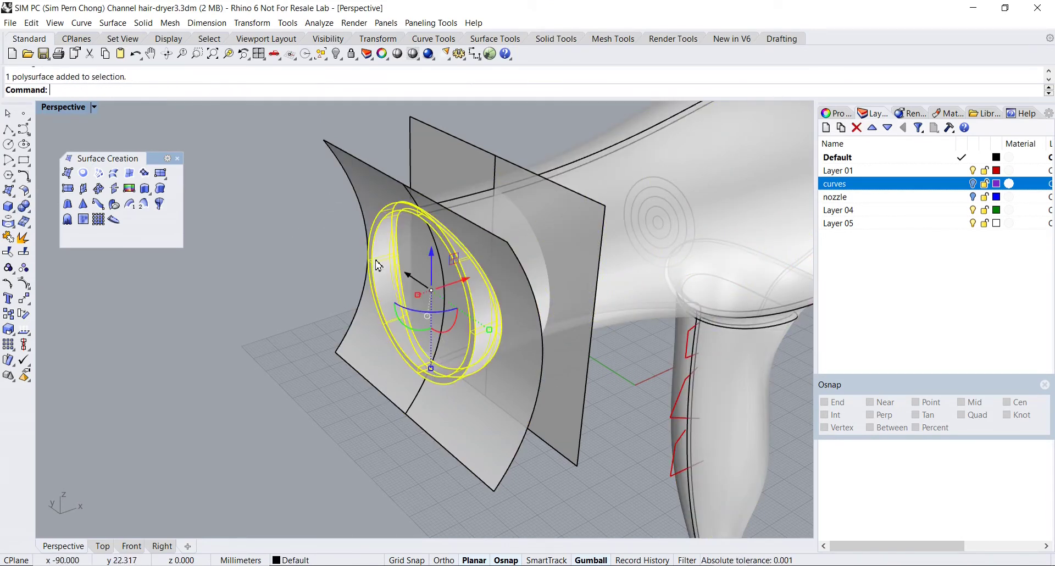
pyautogui.press('Delete')
# Hide the curved cutting surface at the front opening
pyautogui.click(368, 215)
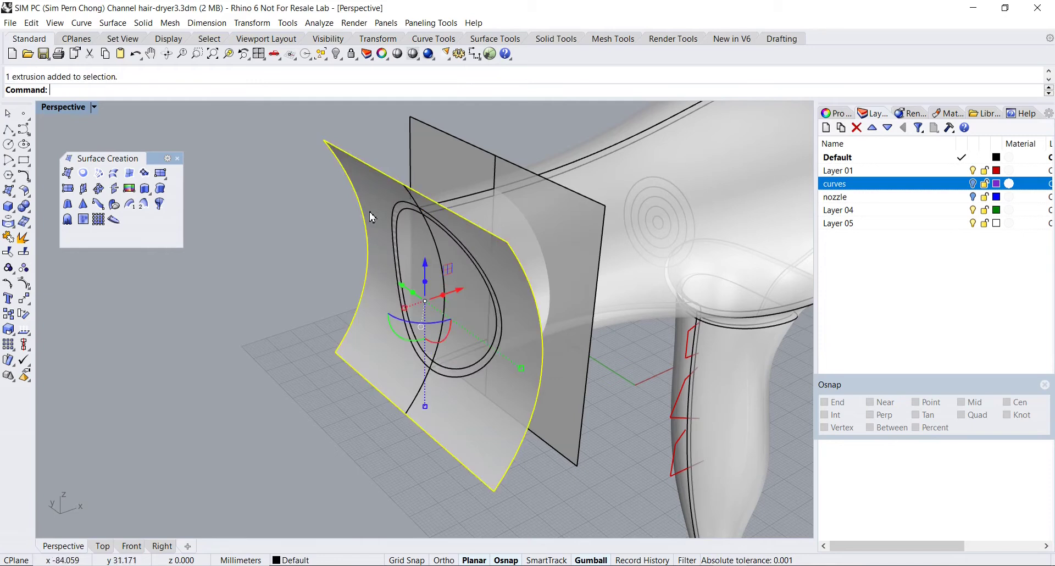
pyautogui.click(336, 53)
pyautogui.moveTo(330, 159)
pyautogui.mouseDown(button='right')
pyautogui.moveTo(278, 153)
pyautogui.moveTo(339, 144)
pyautogui.moveTo(341, 176)
pyautogui.mouseUp(button='right')
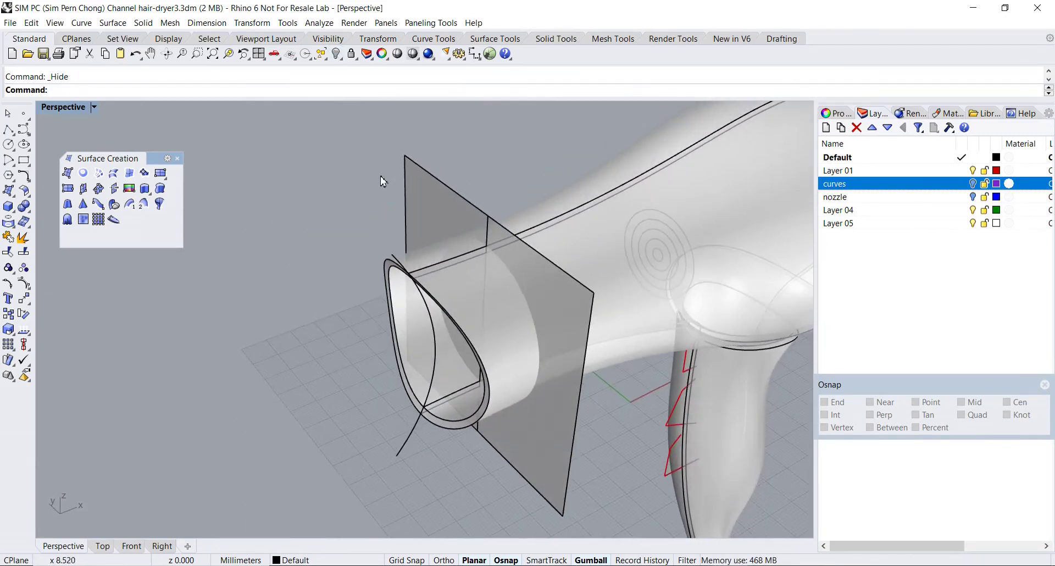
pyautogui.click(429, 203)
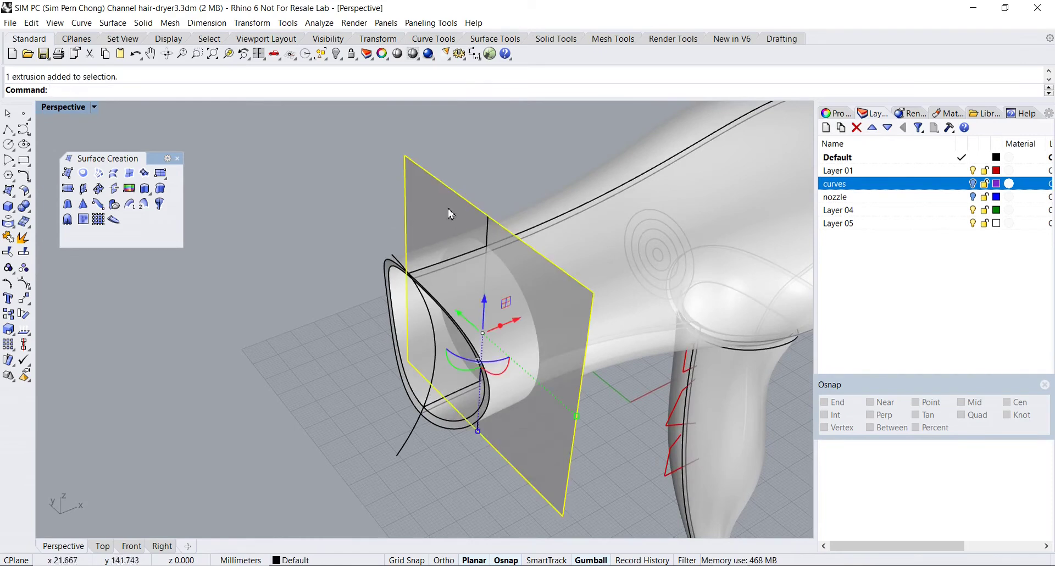
pyautogui.scroll(3, 447, 218)
pyautogui.scroll(-2, 447, 217)
pyautogui.press('Escape')
# Offset the flat cutting surface toward the front opening with OffsetSrf at a distance of 0.2, not solid
pyautogui.moveTo(447, 218)
pyautogui.mouseDown(button='right')
pyautogui.moveTo(405, 212)
pyautogui.moveTo(444, 214)
pyautogui.mouseUp(button='right')
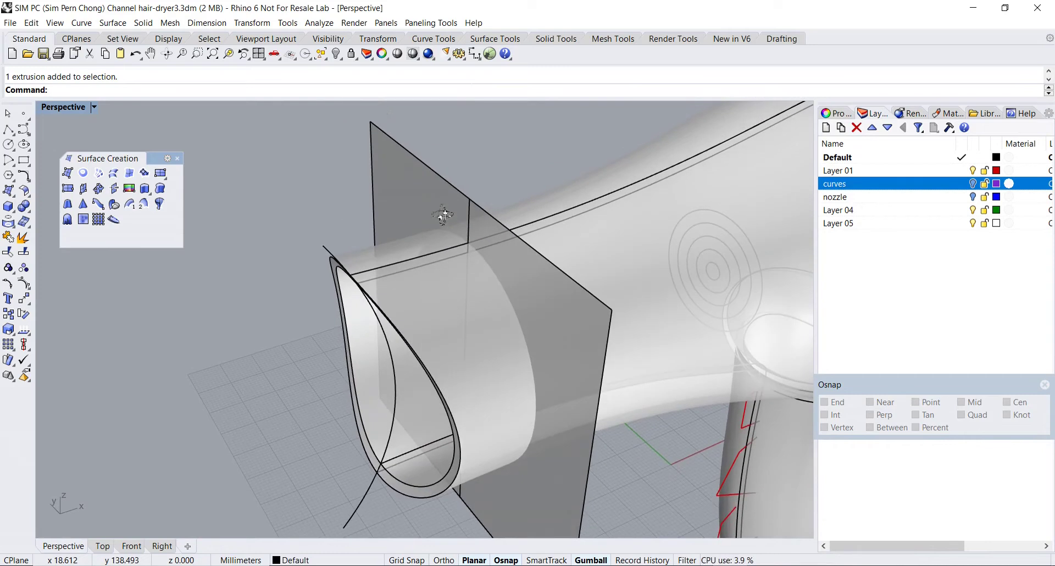
pyautogui.scroll(1, 440, 213)
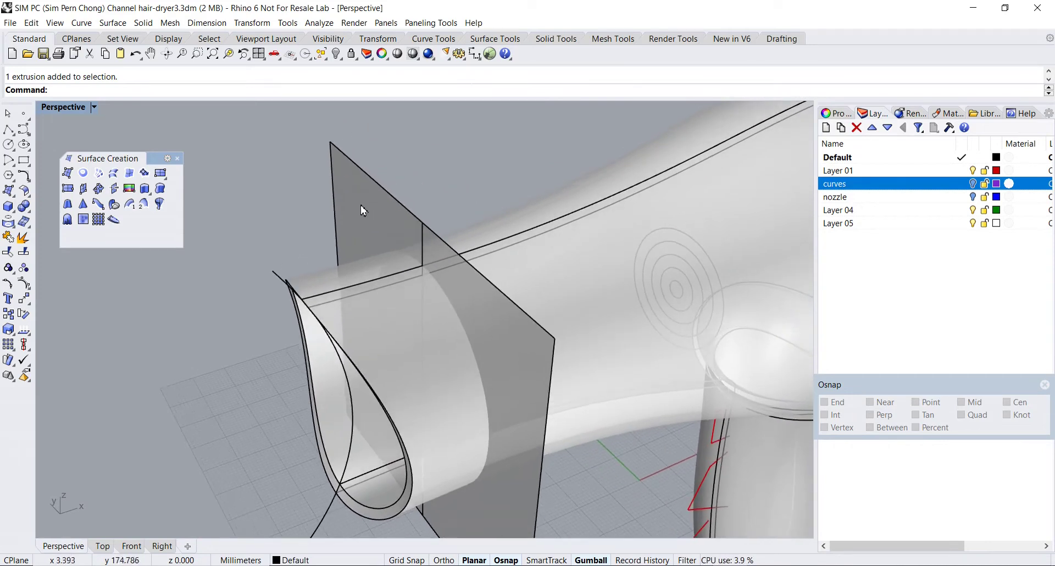
pyautogui.scroll(1, 361, 209)
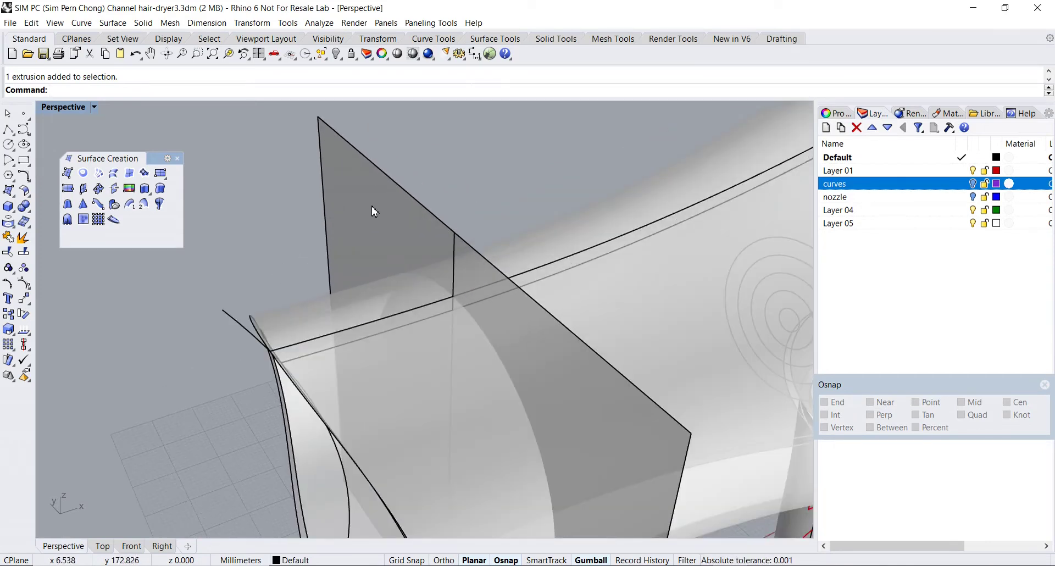
pyautogui.write('Off')
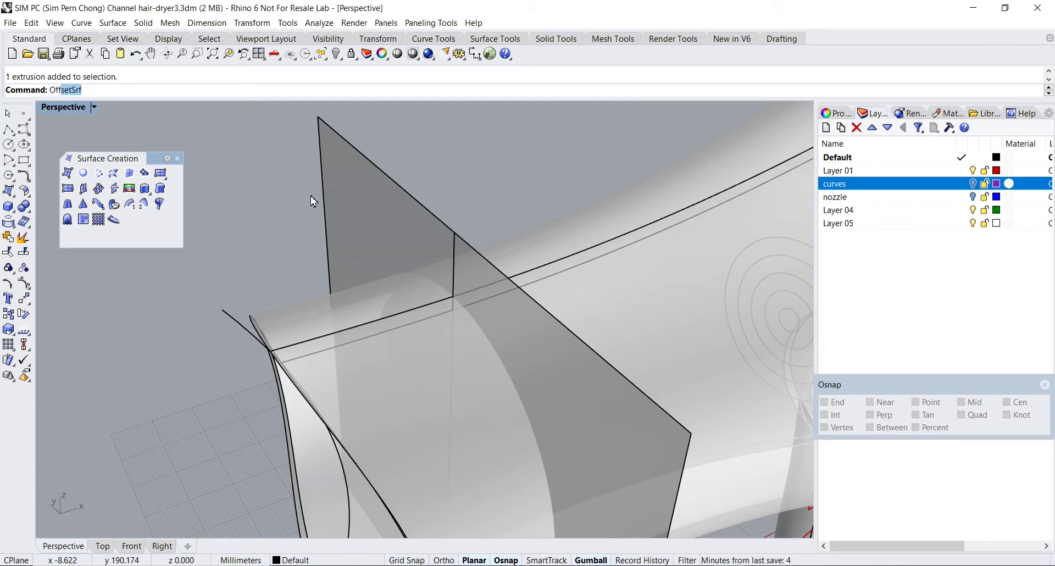
pyautogui.write('set')
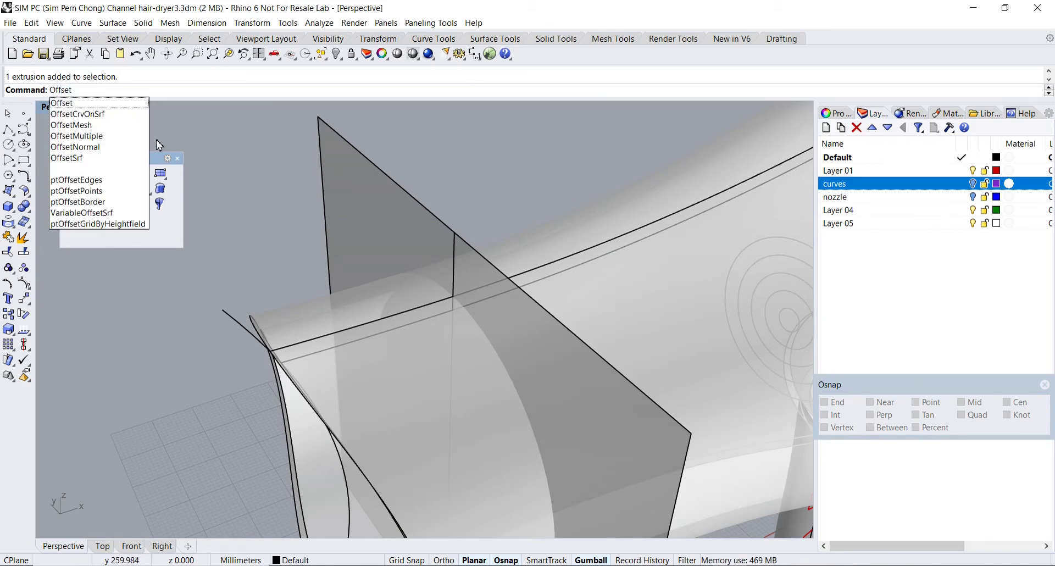
pyautogui.click(100, 157)
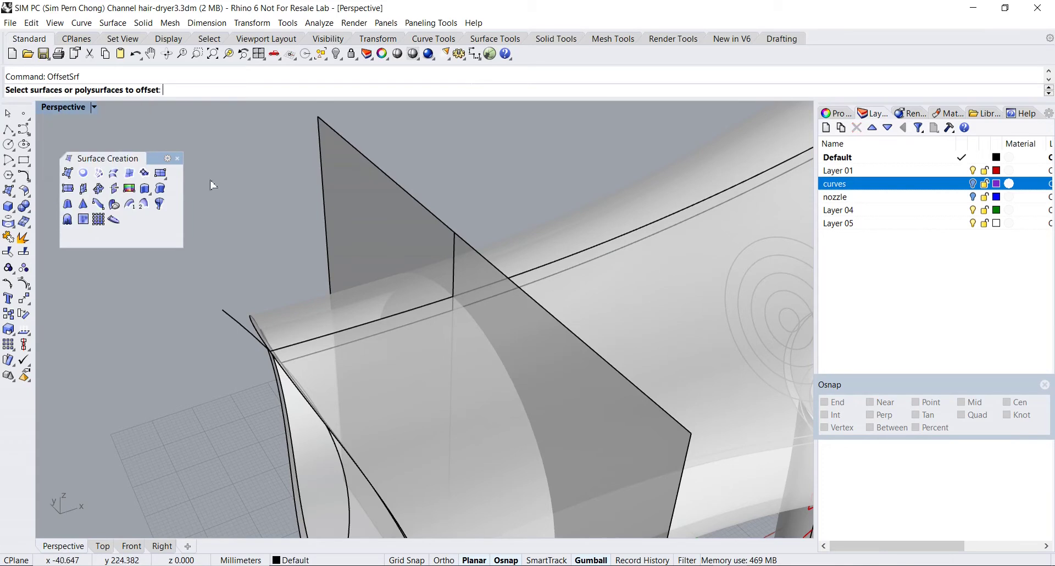
pyautogui.click(361, 186)
pyautogui.press('Return')
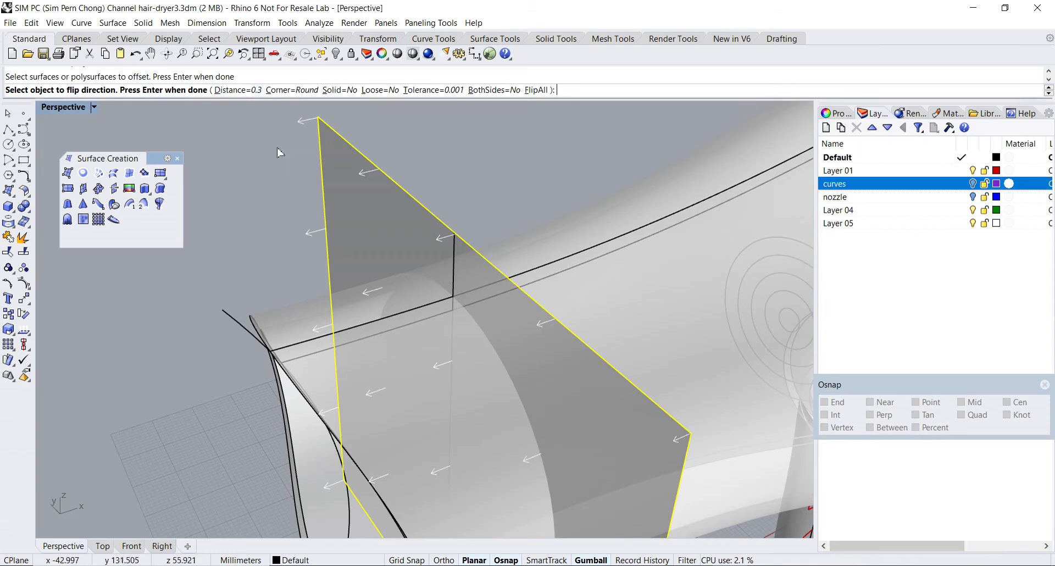
pyautogui.scroll(-2, 280, 177)
pyautogui.scroll(-1, 280, 177)
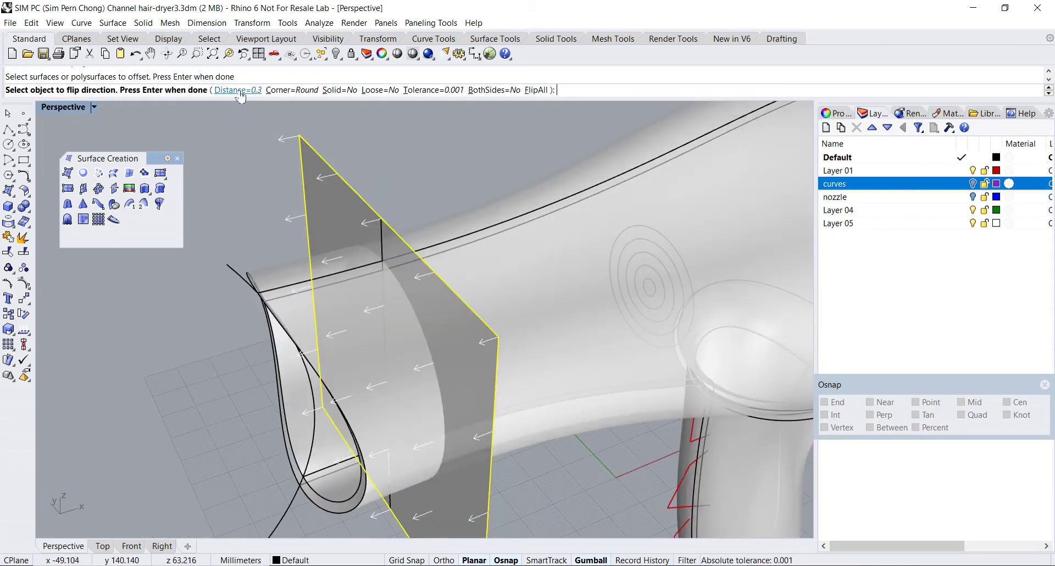
pyautogui.click(239, 90)
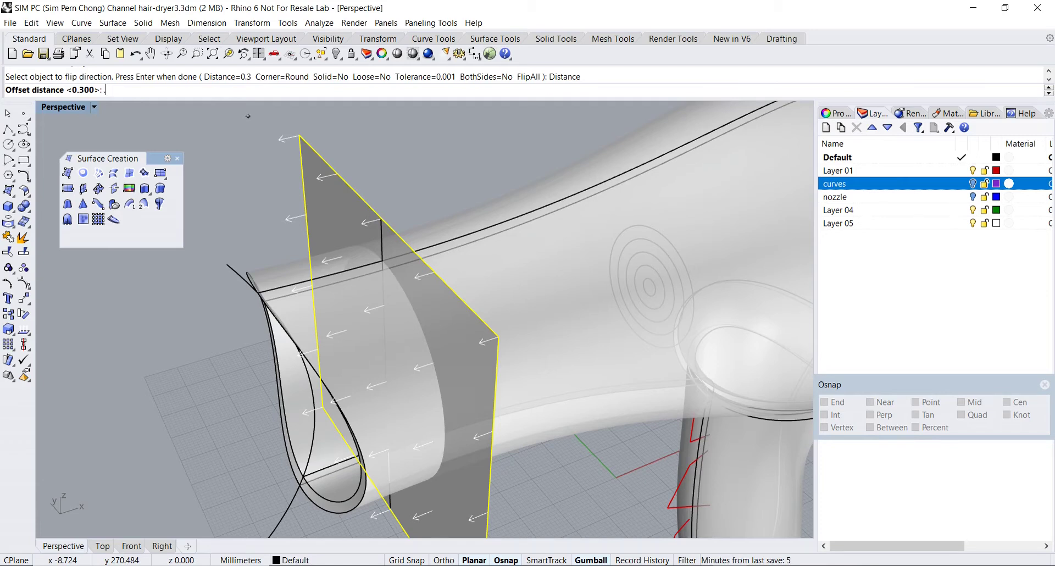
pyautogui.write('.2')
pyautogui.press('Return')
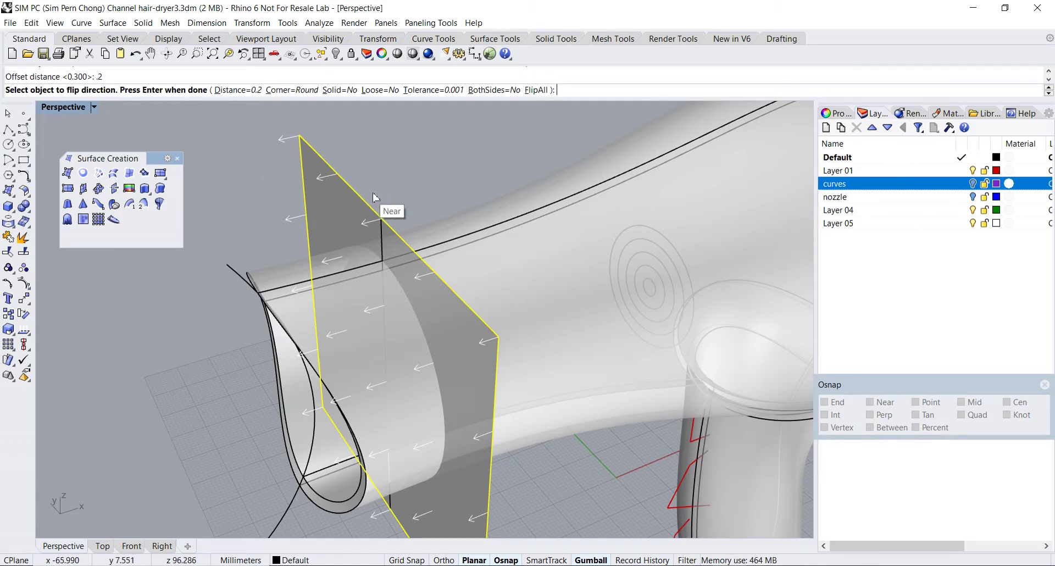
pyautogui.moveTo(428, 164); pyautogui.dragTo(353, 211, button='right')
pyautogui.press('Return')
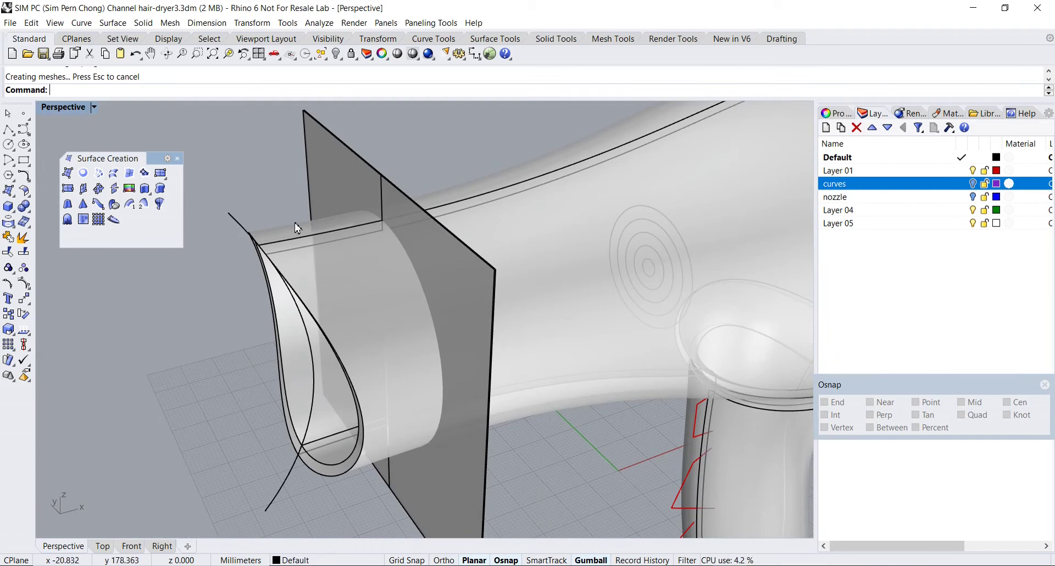
# Boolean-split the dryer body with the flat surface and its parallel offset copy
pyautogui.click(24, 206)
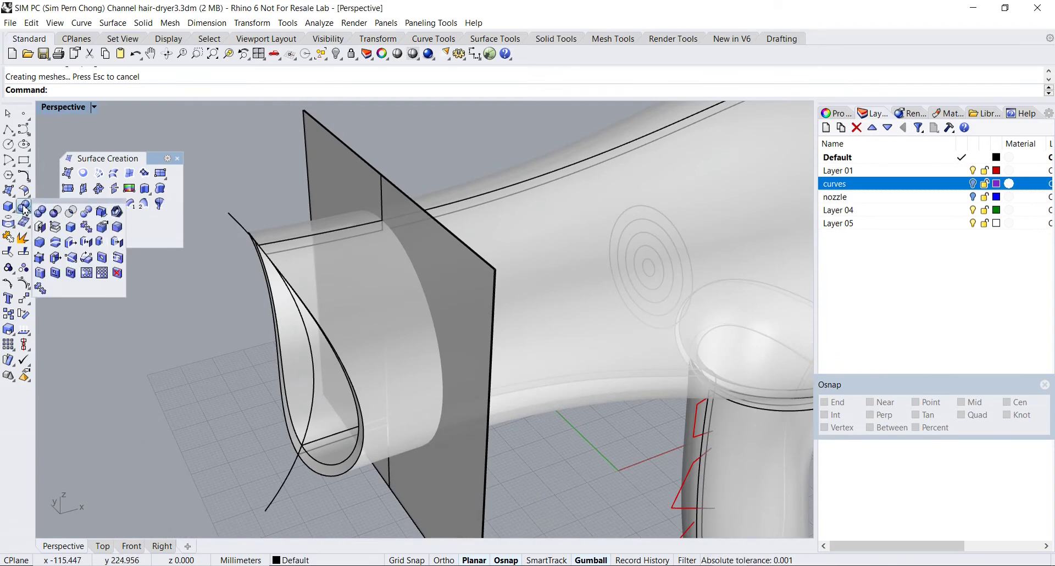
pyautogui.click(73, 215)
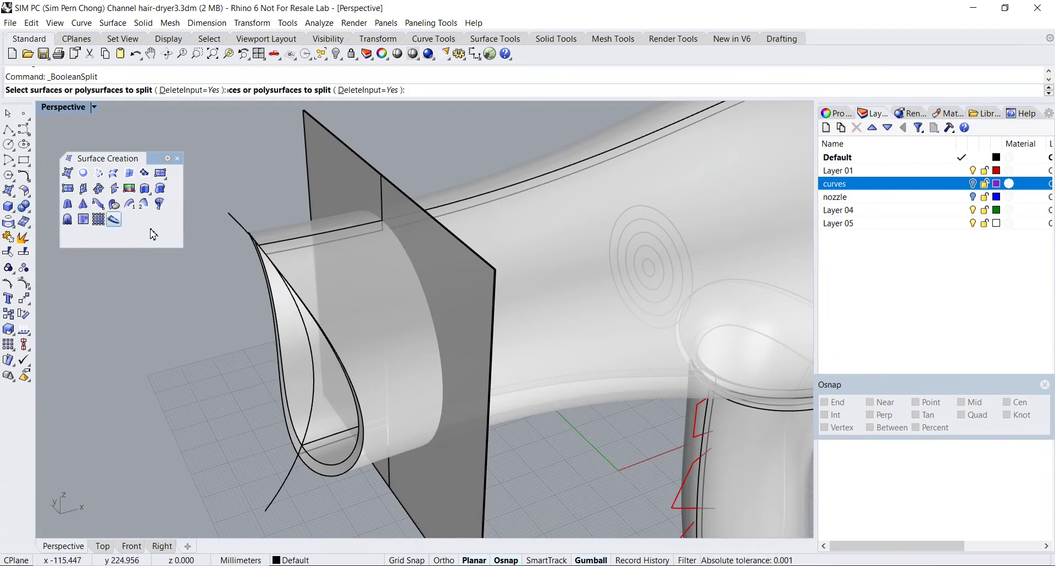
pyautogui.click(336, 249)
pyautogui.press('Return')
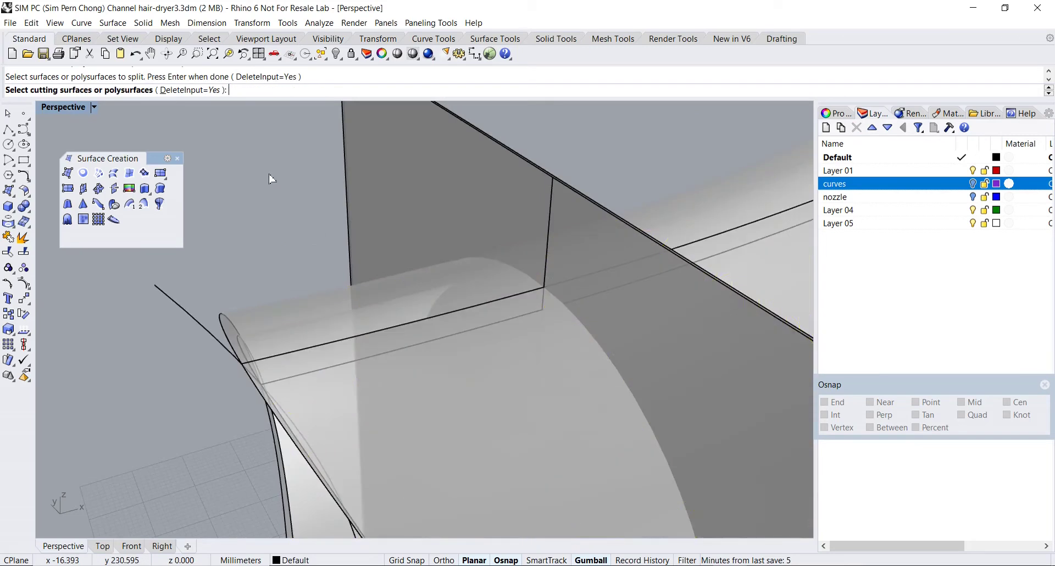
pyautogui.click(306, 167)
pyautogui.scroll(5, 317, 126)
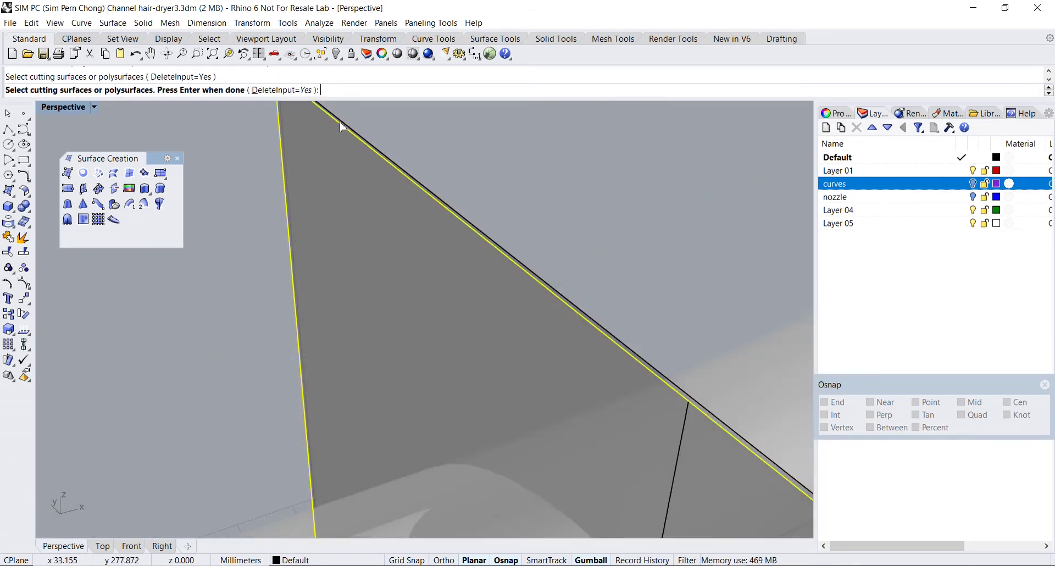
pyautogui.press('Return')
# Delete the two flat cutting surfaces crossing the dryer body near the front opening
pyautogui.scroll(-5, 343, 129)
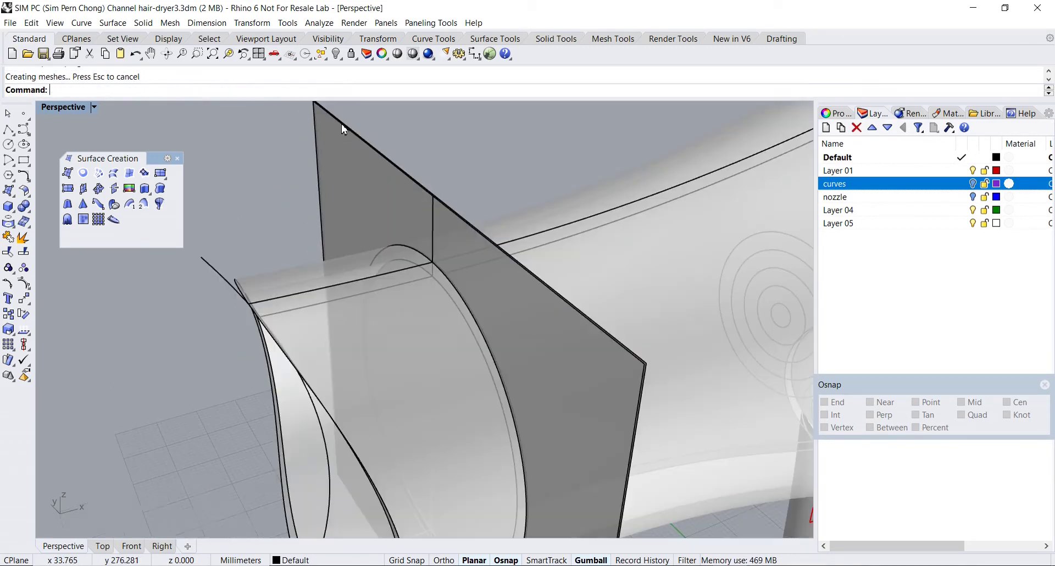
pyautogui.click(345, 164)
pyautogui.press('Delete')
pyautogui.scroll(5, 399, 244)
pyautogui.moveTo(393, 238); pyautogui.dragTo(391, 232, button='right')
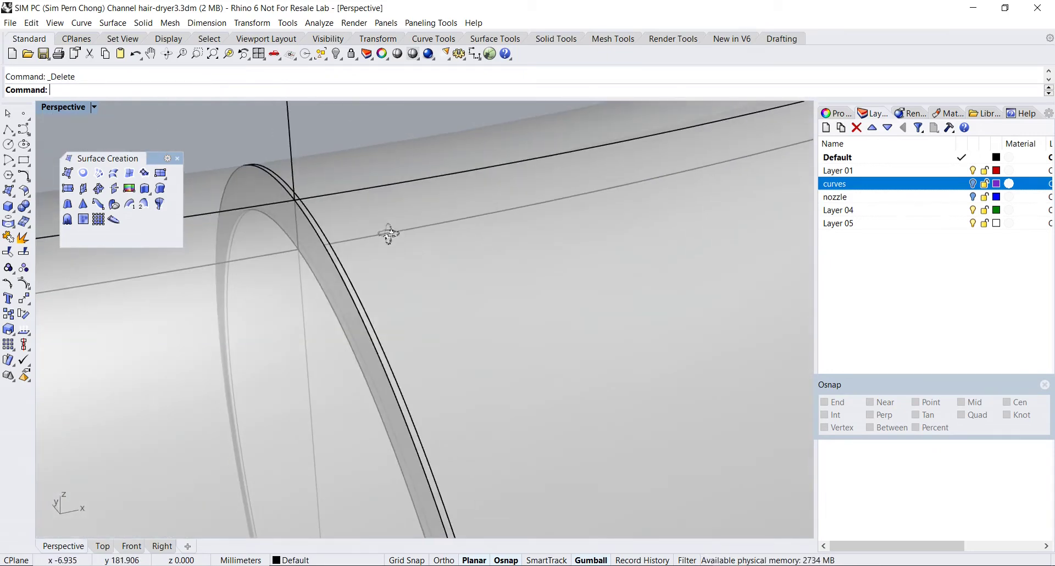
# Delete the thin ring piece left between the two parallel cuts near the dryer body's front opening
pyautogui.click(338, 265)
pyautogui.click(375, 294)
pyautogui.scroll(-4, 374, 264)
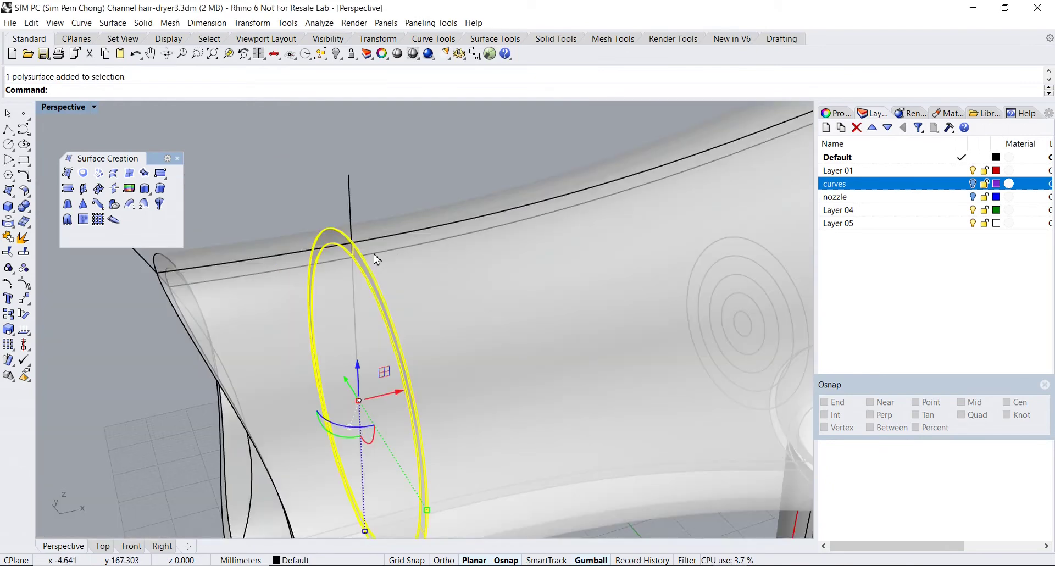
pyautogui.press('Delete')
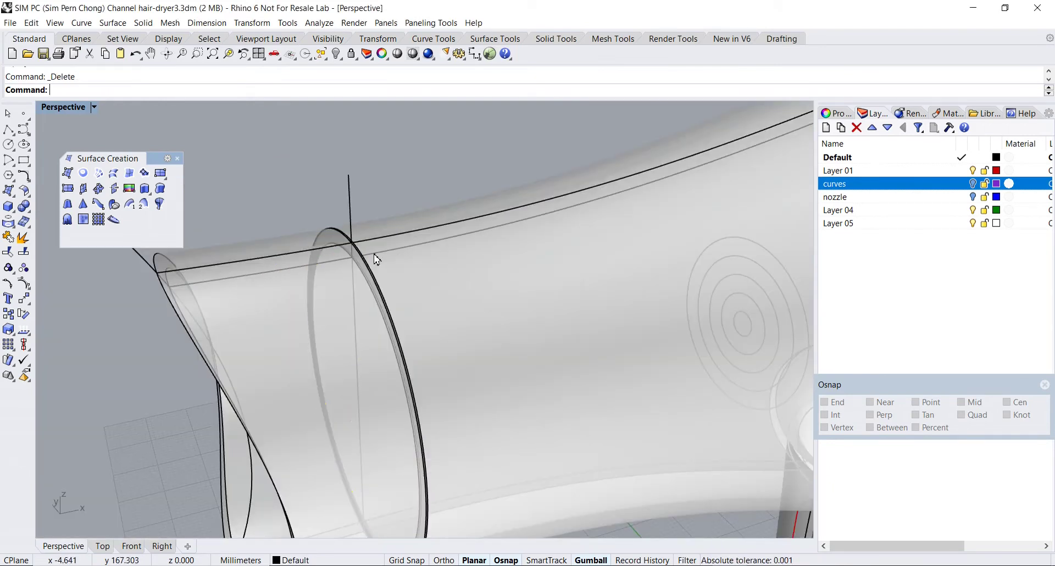
pyautogui.scroll(-5, 383, 255)
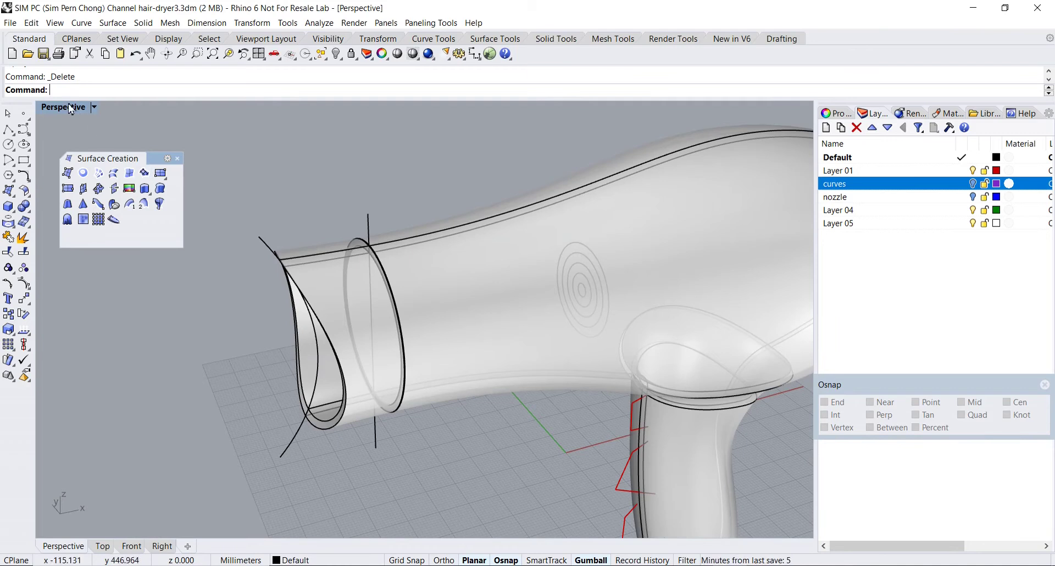
# Set the Perspective view to Shaded display and check the separated front section of the dryer body
pyautogui.click(68, 108)
pyautogui.click(97, 152)
pyautogui.scroll(4, 368, 277)
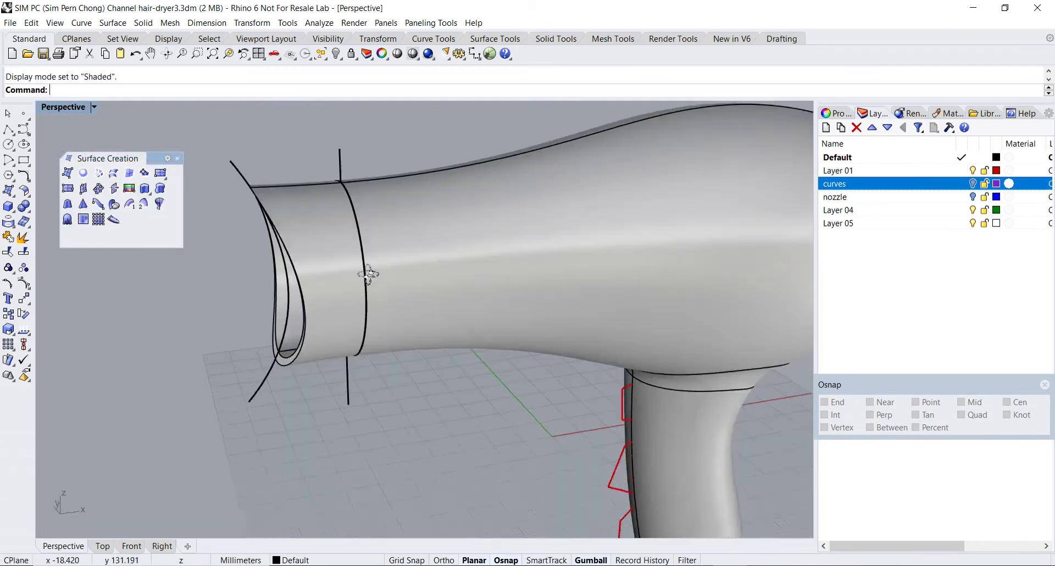
pyautogui.scroll(-4, 368, 283)
pyautogui.moveTo(361, 273); pyautogui.dragTo(412, 324, button='right')
pyautogui.click(445, 356)
pyautogui.scroll(4, 387, 311)
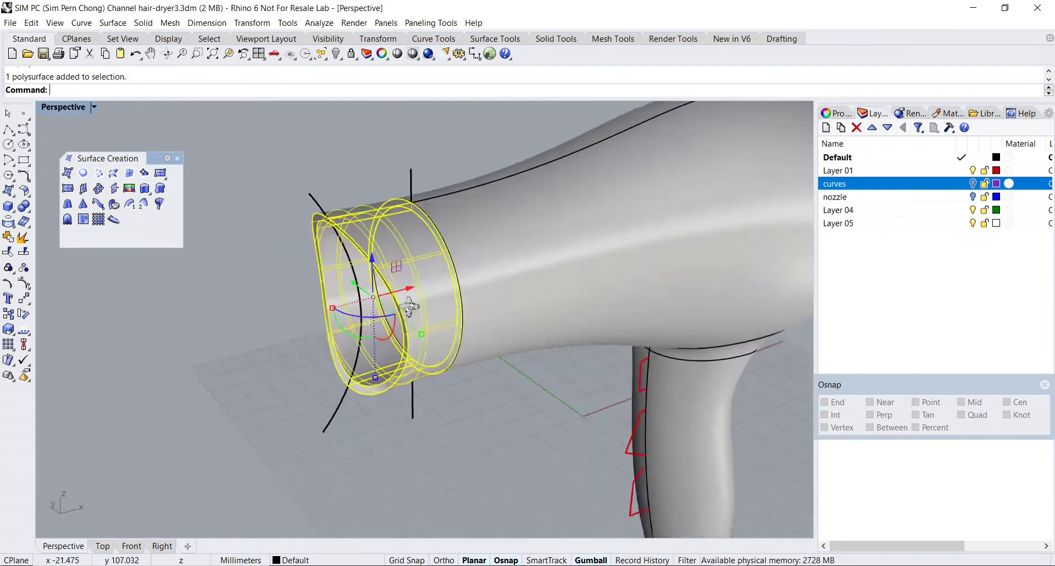
pyautogui.press('Escape')
pyautogui.moveTo(516, 357); pyautogui.dragTo(461, 292, button='right')
pyautogui.scroll(3, 487, 351)
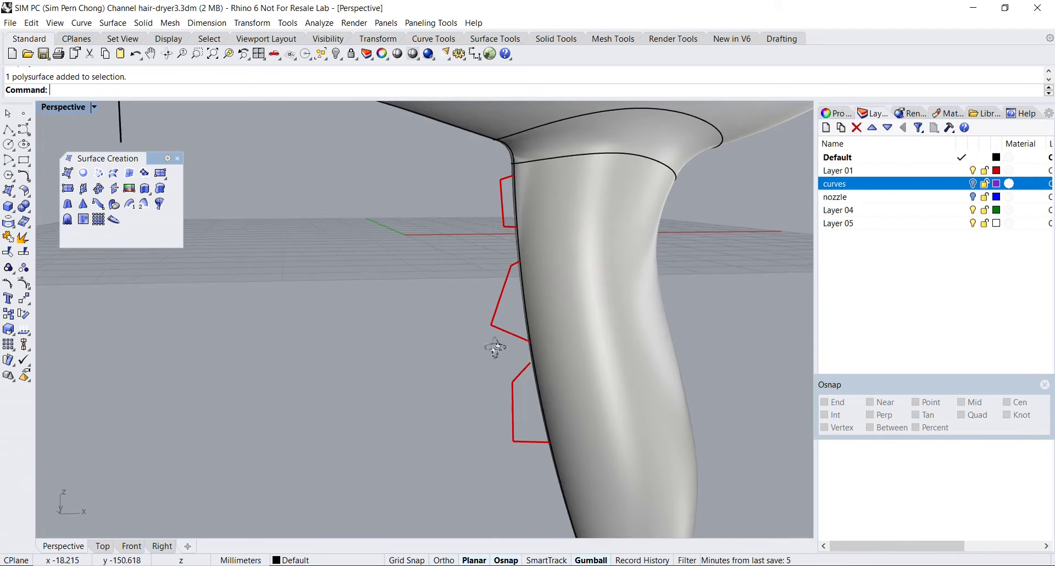
# In the Front view, delete the middle of the three red profile curves along the handle's front edge
pyautogui.doubleClick(62, 108)
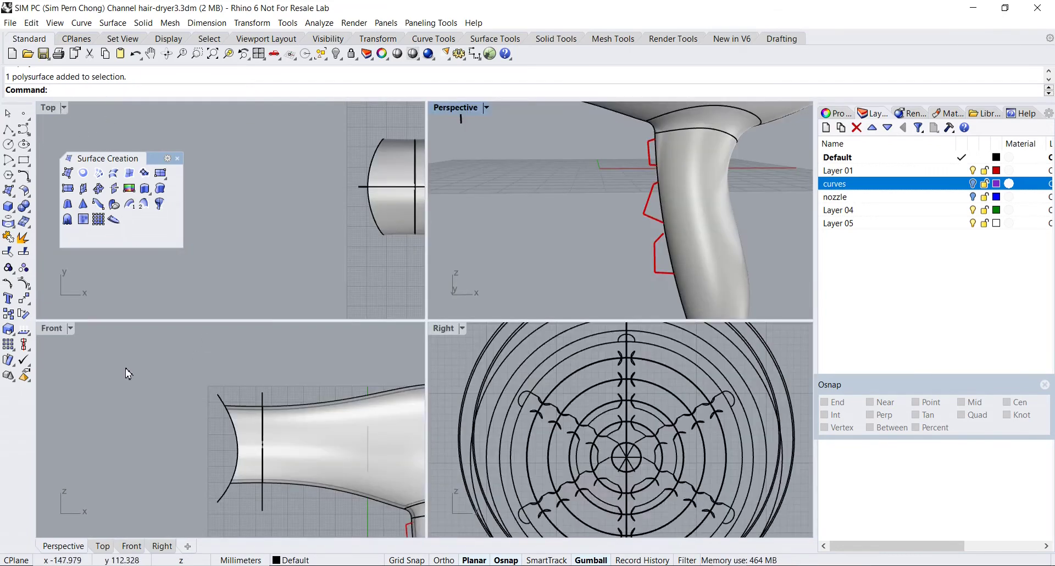
pyautogui.doubleClick(56, 333)
pyautogui.scroll(-3, 448, 405)
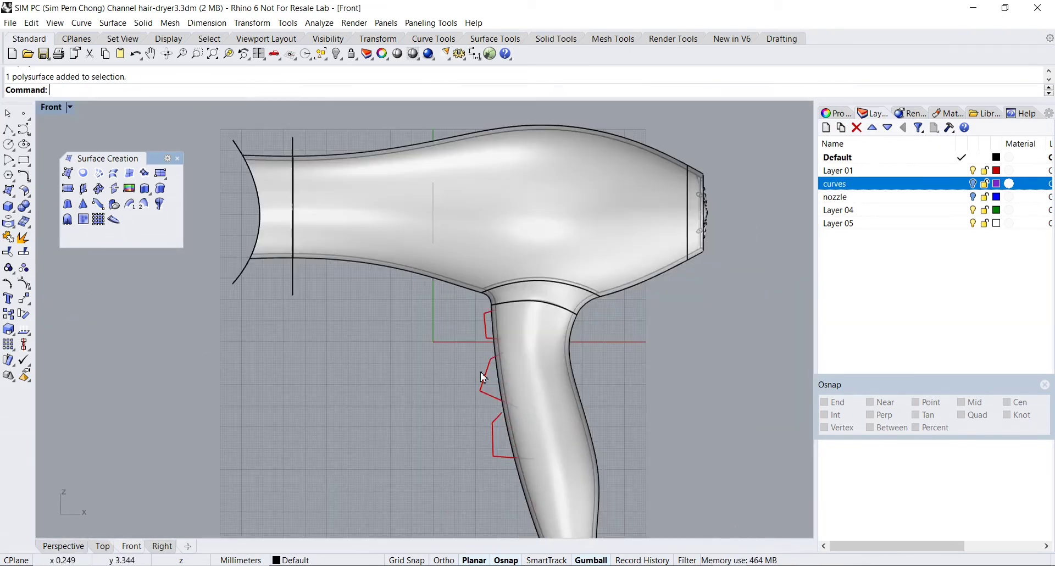
pyautogui.scroll(5, 483, 412)
pyautogui.scroll(1, 399, 403)
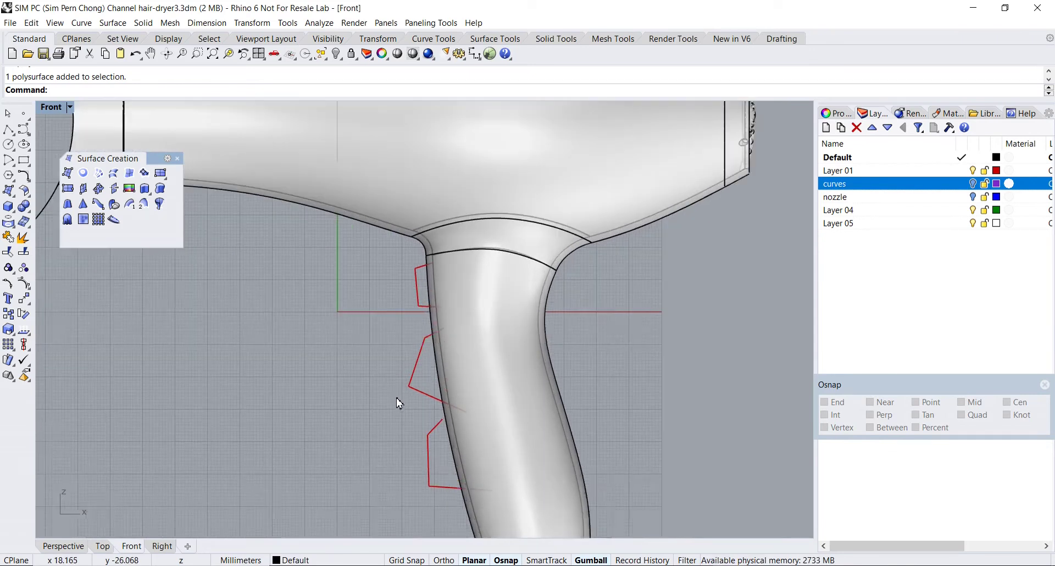
pyautogui.moveTo(390, 389); pyautogui.dragTo(394, 337, button='right')
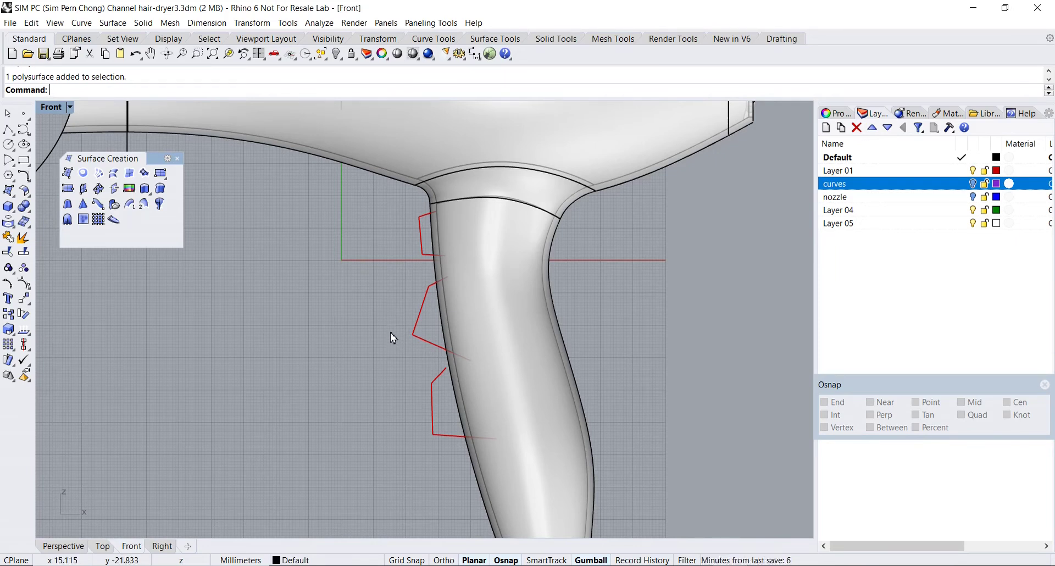
pyautogui.scroll(2, 393, 336)
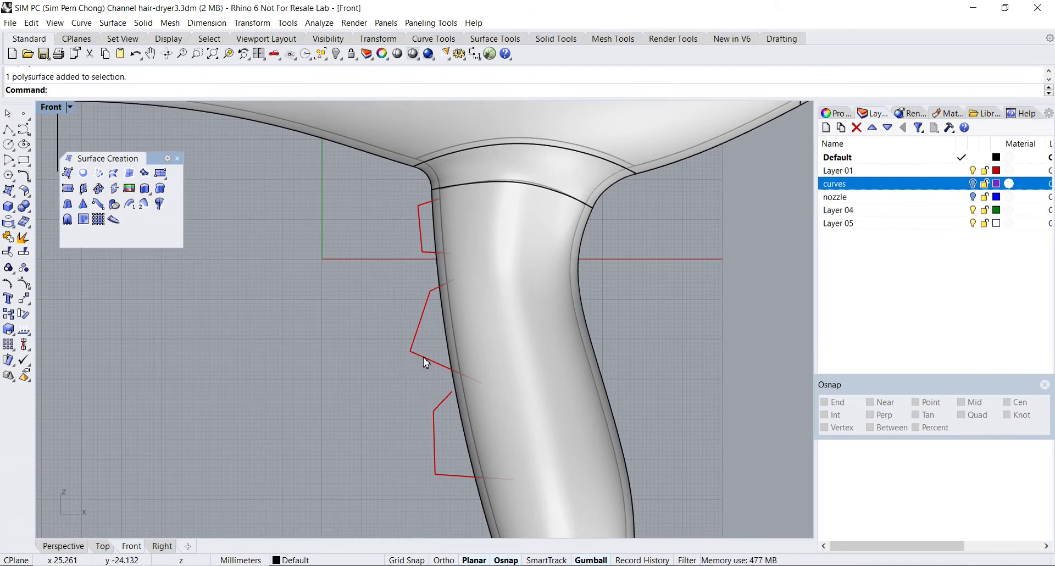
pyautogui.click(426, 363)
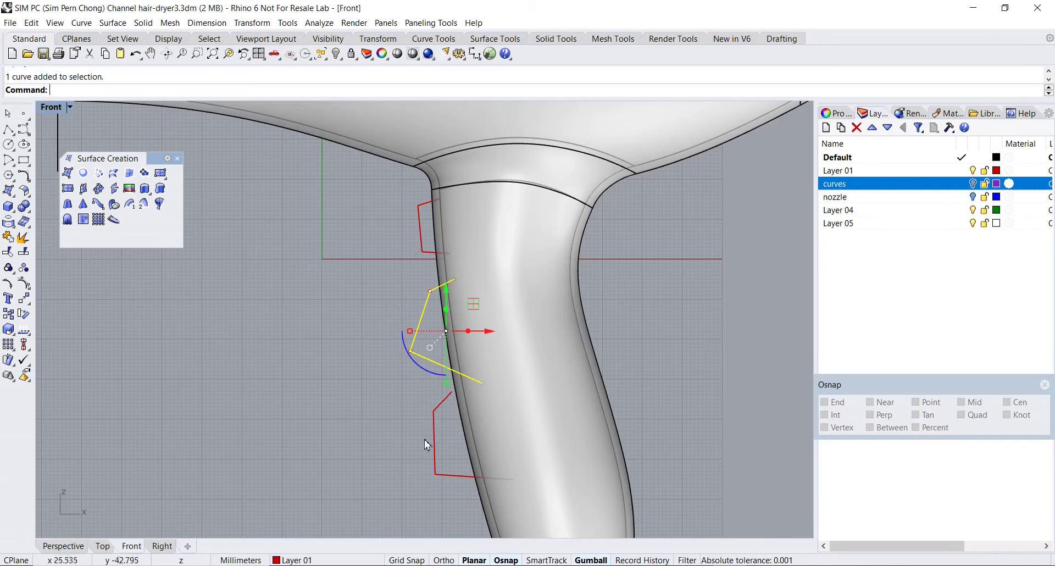
pyautogui.click(367, 407)
pyautogui.click(424, 361)
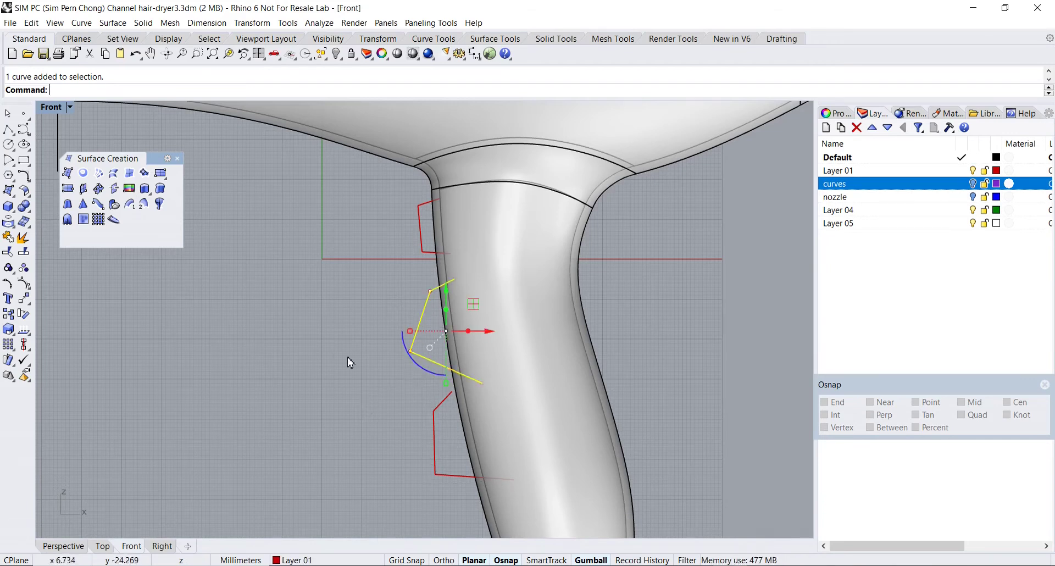
pyautogui.scroll(4, 349, 360)
pyautogui.scroll(-3, 306, 383)
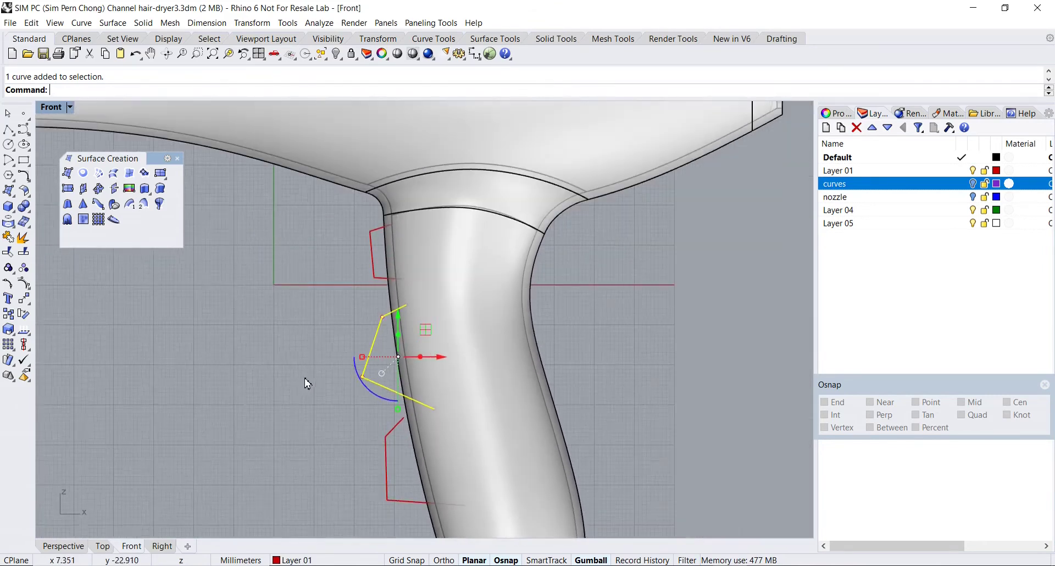
pyautogui.scroll(1, 337, 357)
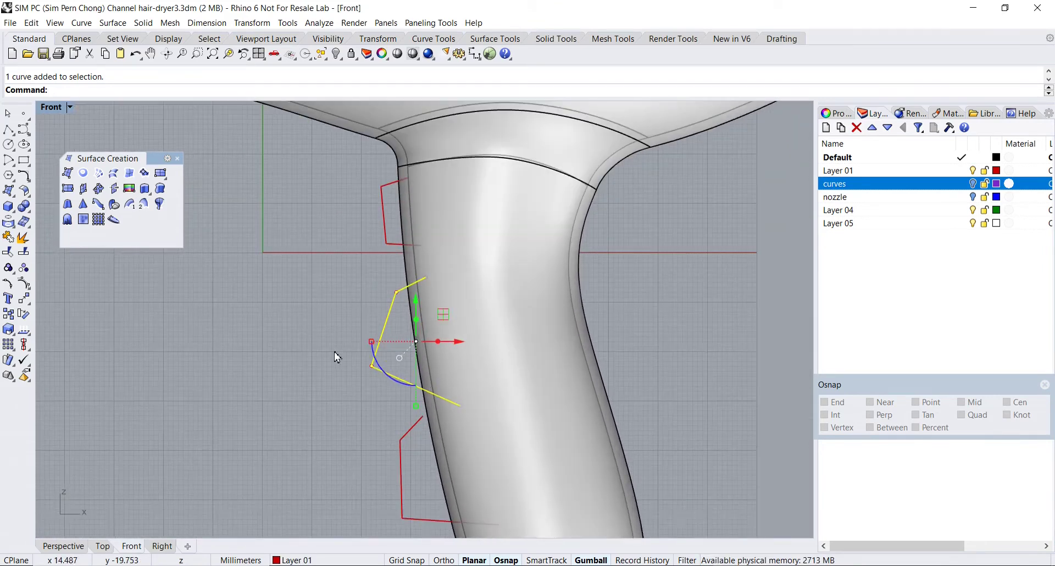
pyautogui.moveTo(337, 357); pyautogui.dragTo(315, 374, button='right')
pyautogui.press('Delete')
# Move the lower red profile curve up the handle close to the upper one, and shift the upper curve slightly down
pyautogui.scroll(-1, 317, 378)
pyautogui.click(371, 445)
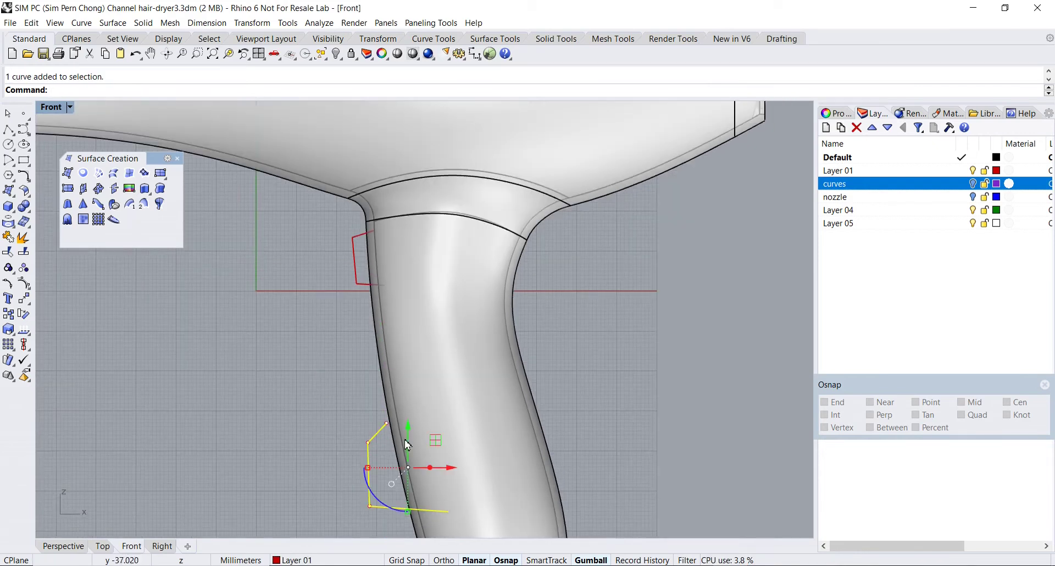
pyautogui.moveTo(408, 427); pyautogui.dragTo(406, 327)
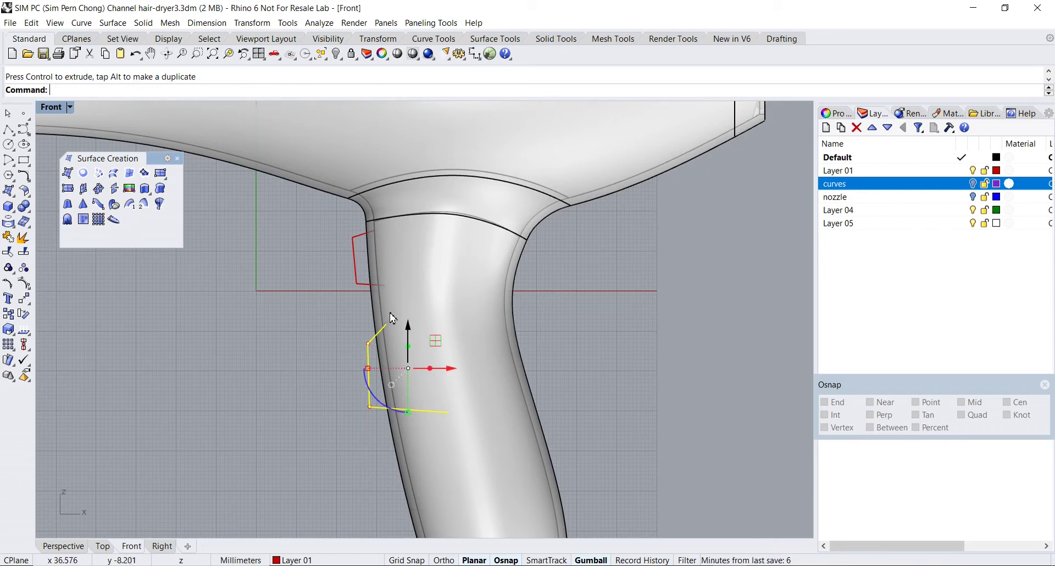
pyautogui.click(367, 284)
pyautogui.moveTo(371, 225); pyautogui.dragTo(369, 237)
pyautogui.press('Escape')
# Place point objects on the two outer corners of the upper red profile curve
pyautogui.moveTo(298, 296); pyautogui.dragTo(322, 280, button='right')
pyautogui.scroll(2, 397, 344)
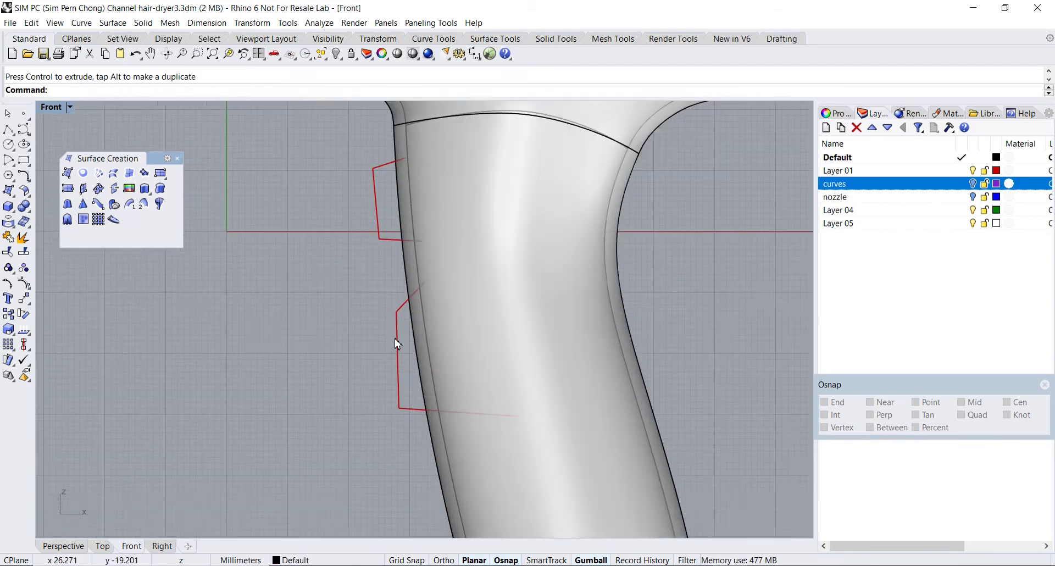
pyautogui.scroll(-3, 447, 349)
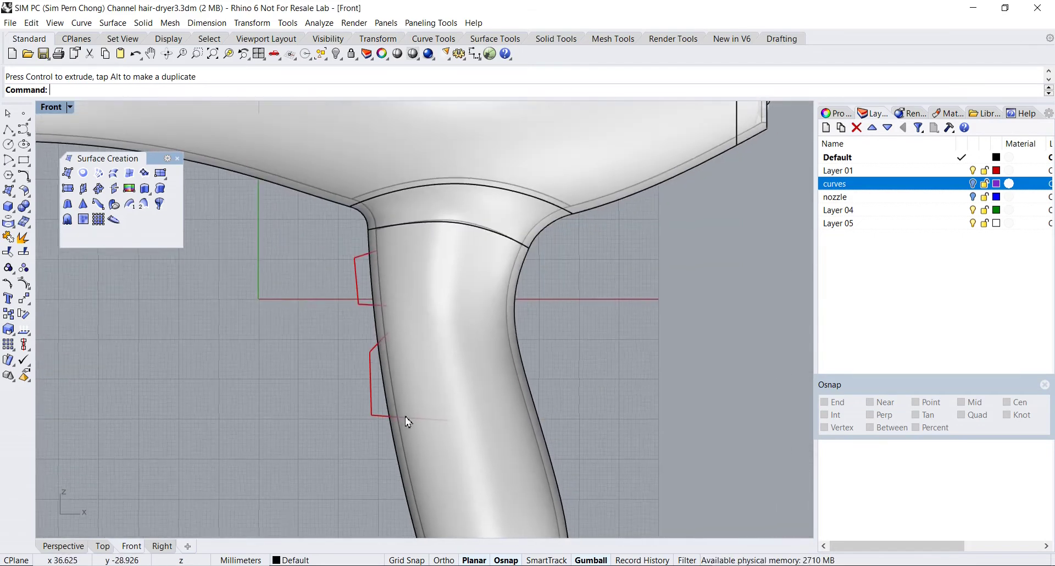
pyautogui.scroll(1, 354, 372)
pyautogui.moveTo(353, 372); pyautogui.dragTo(373, 369, button='right')
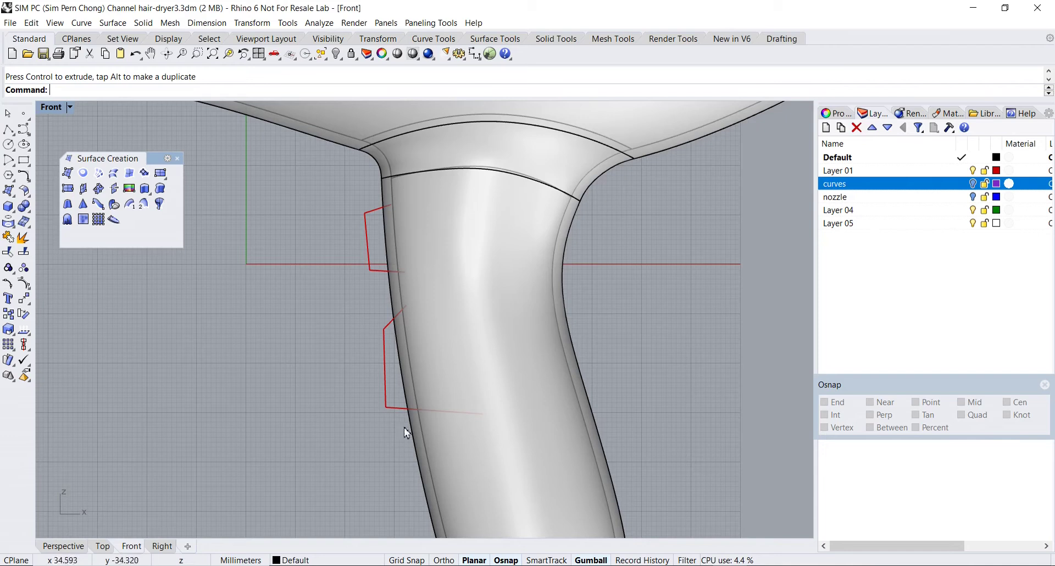
pyautogui.scroll(2, 373, 396)
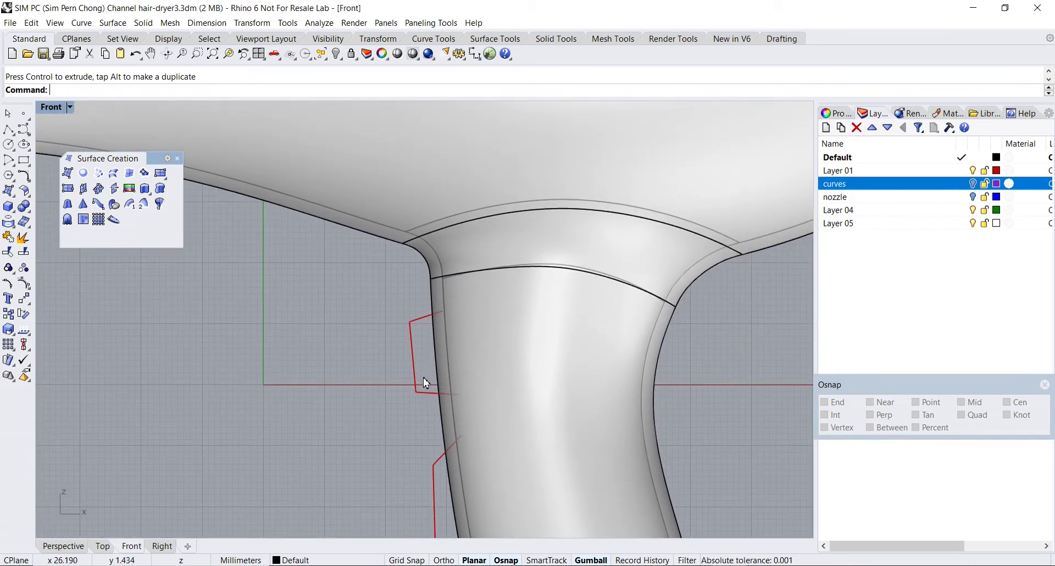
pyautogui.click(26, 117)
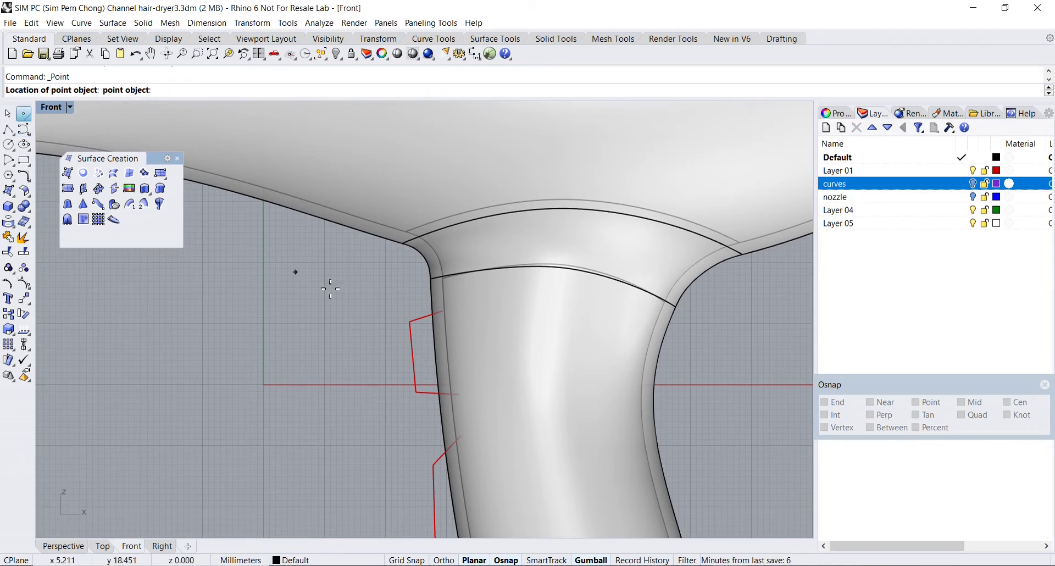
pyautogui.click(410, 322)
pyautogui.rightClick(391, 370)
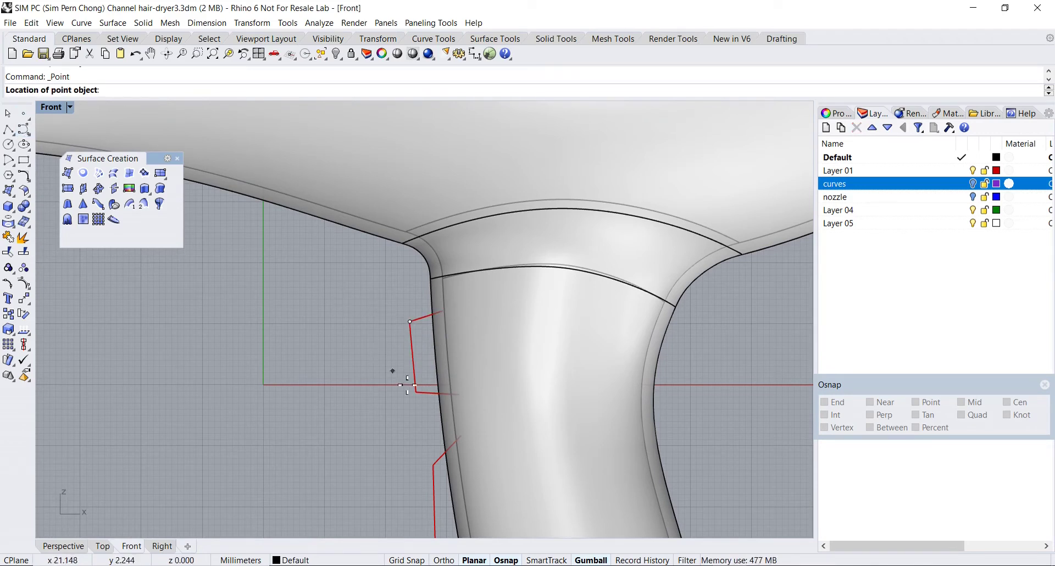
pyautogui.click(417, 392)
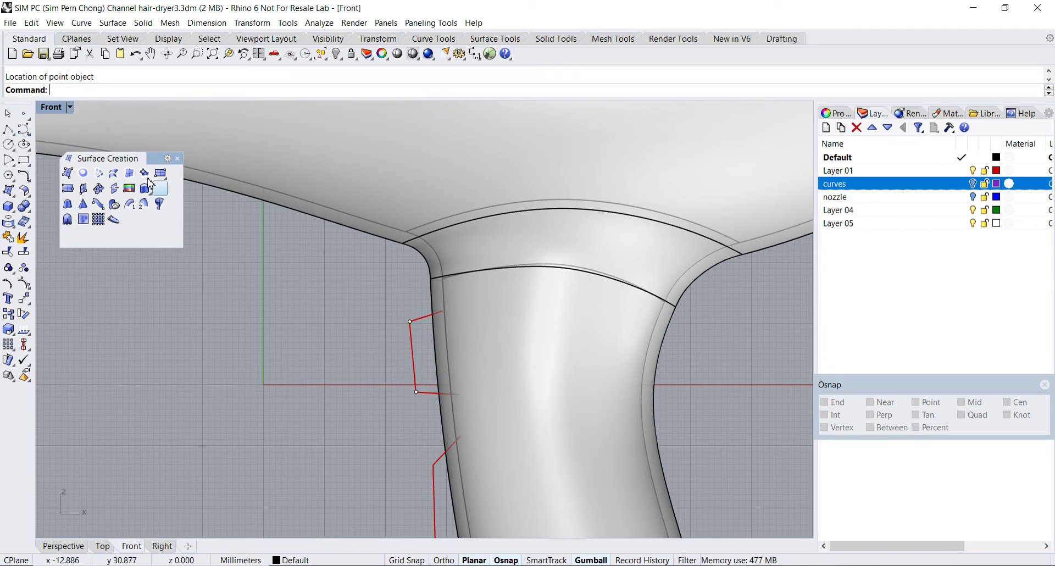
# In the Right view, restrict the object snaps to Point only
pyautogui.doubleClick(47, 109)
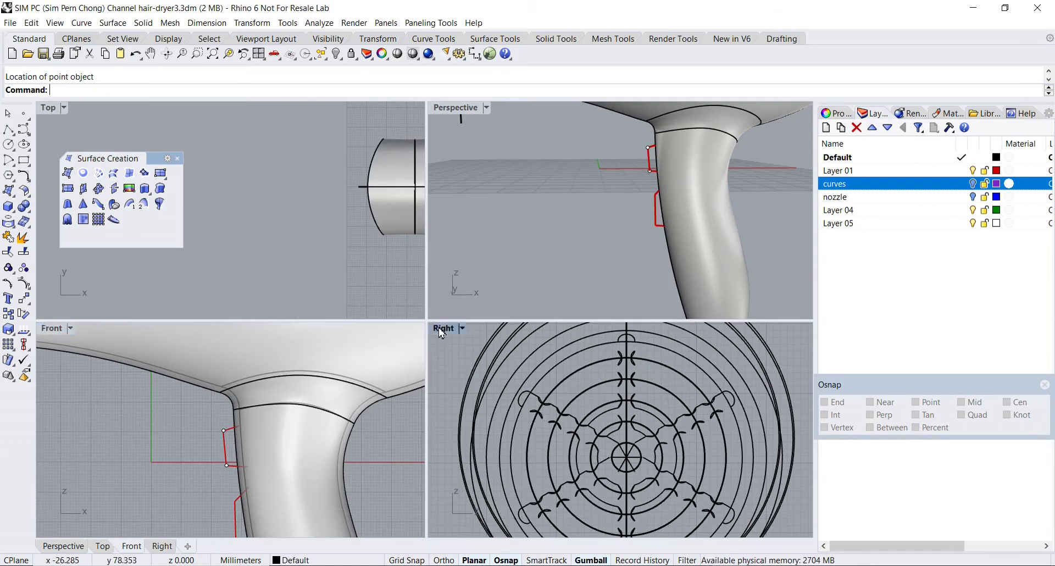
pyautogui.doubleClick(441, 329)
pyautogui.scroll(-2, 466, 412)
pyautogui.moveTo(466, 413); pyautogui.dragTo(478, 322, button='right')
pyautogui.scroll(4, 426, 361)
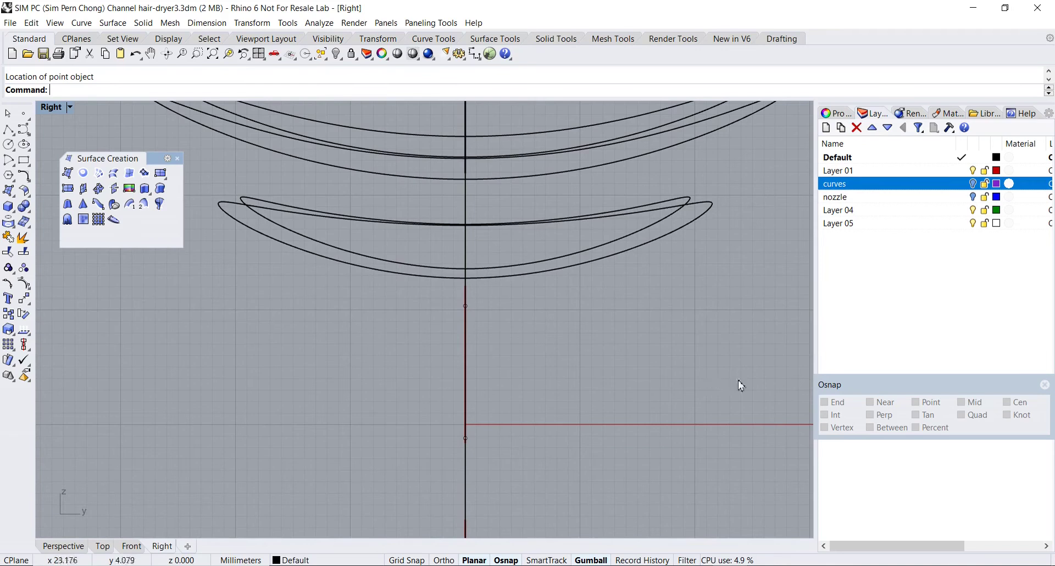
pyautogui.moveTo(862, 386); pyautogui.dragTo(686, 367)
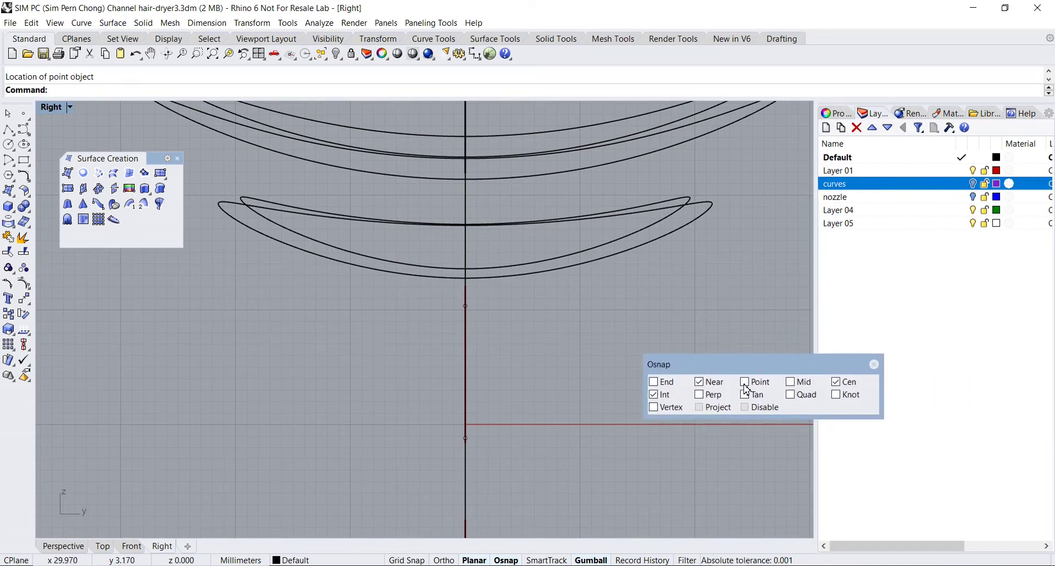
pyautogui.rightClick(744, 383)
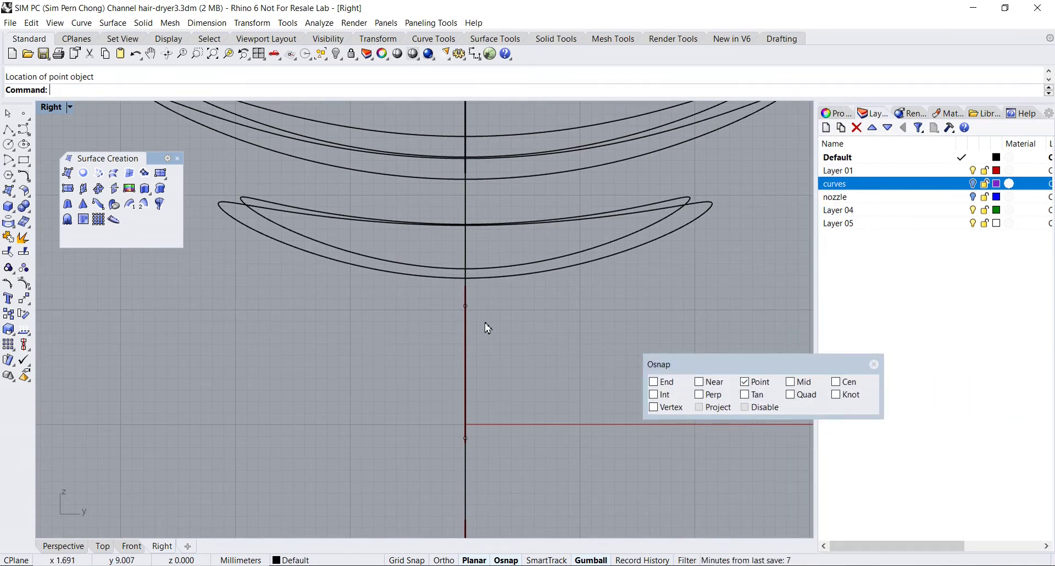
# Draw a vertical circle by diameter between the two point objects at the profile curve's corners
pyautogui.click(7, 148)
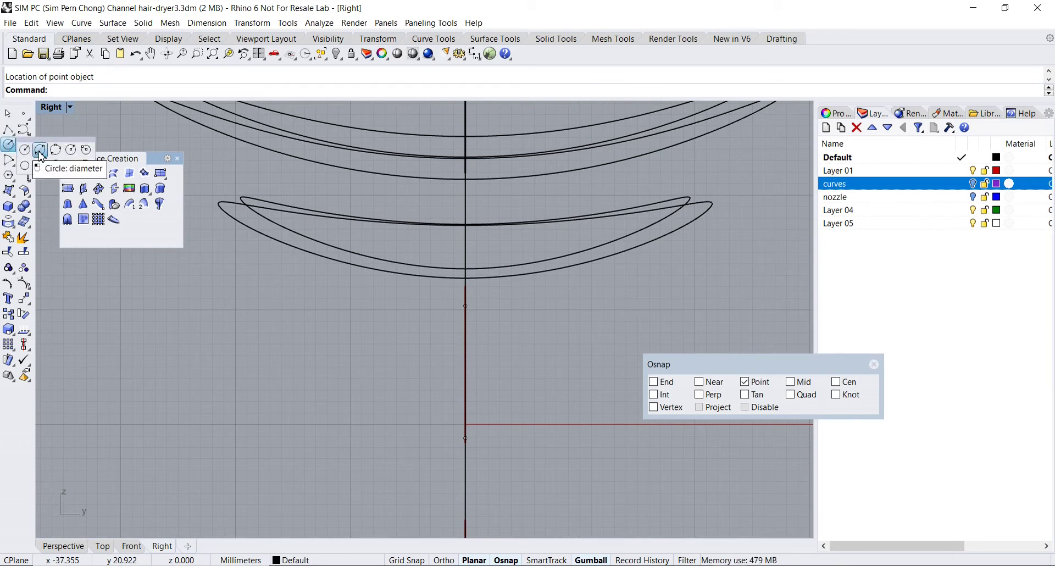
pyautogui.click(40, 149)
pyautogui.write('v')
pyautogui.press('Return')
pyautogui.click(465, 305)
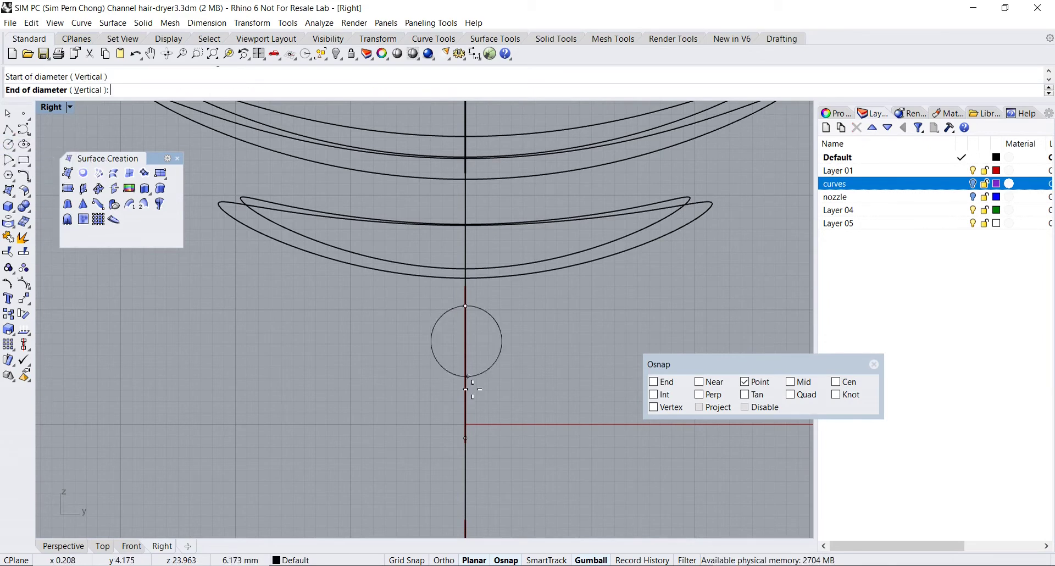
pyautogui.click(466, 438)
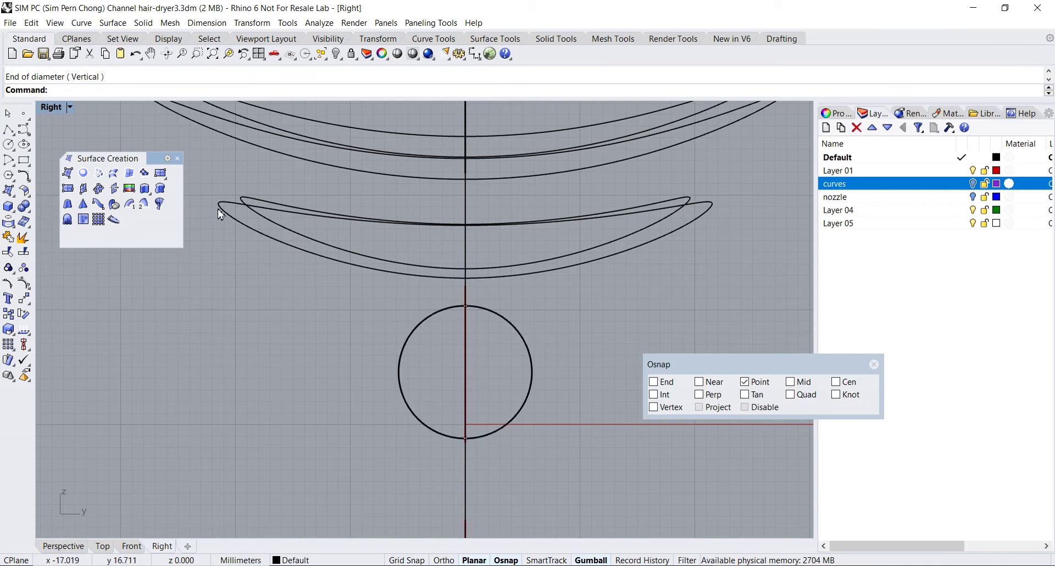
# In the Perspective view, extrude the circle along X into an open tube reaching from outside the handle through its front face
pyautogui.doubleClick(56, 109)
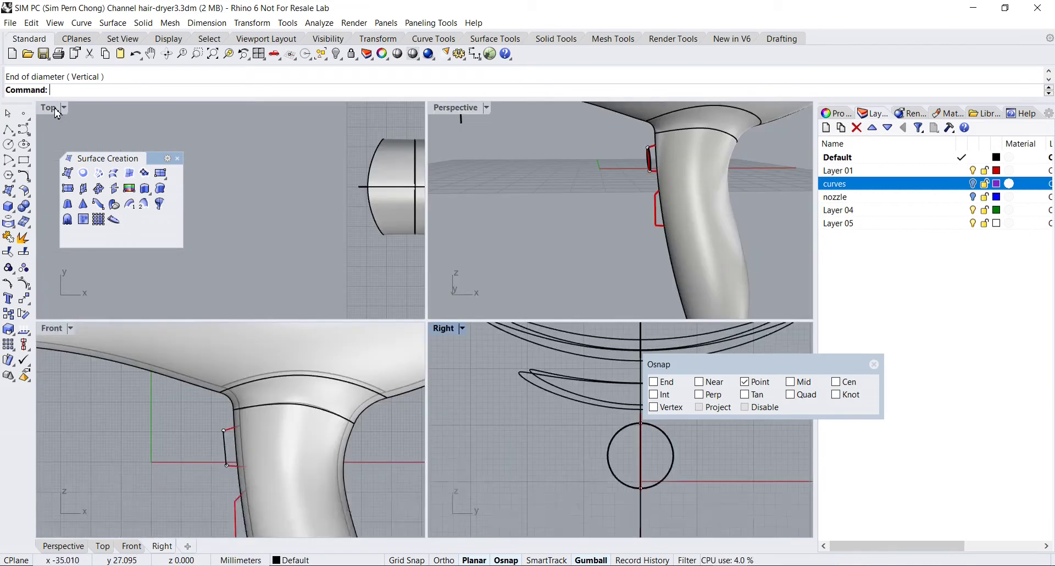
pyautogui.doubleClick(460, 109)
pyautogui.moveTo(428, 202); pyautogui.dragTo(448, 276, button='right')
pyautogui.scroll(1, 486, 278)
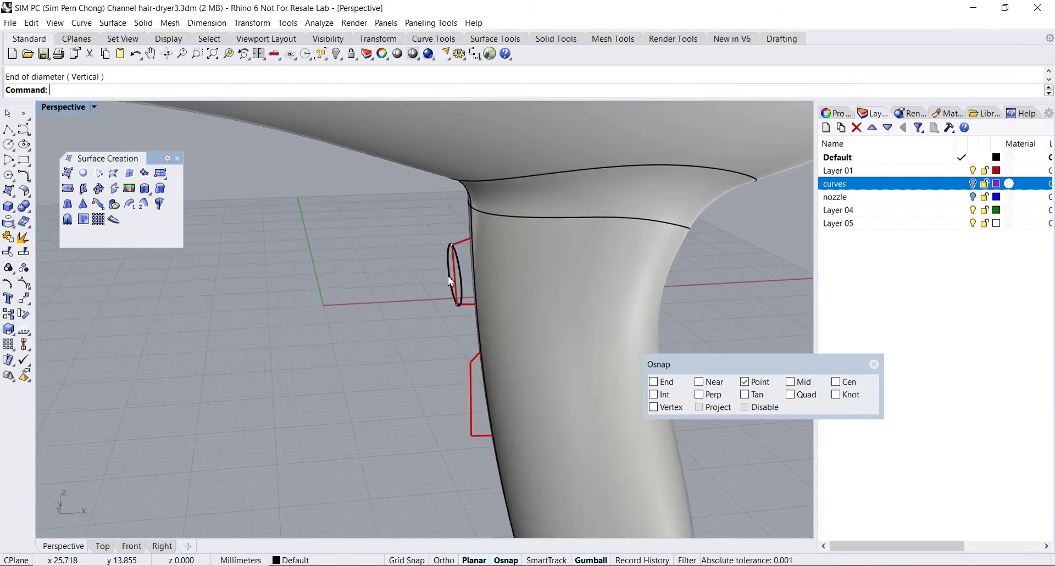
pyautogui.click(460, 268)
pyautogui.moveTo(473, 275)
pyautogui.mouseDown()
pyautogui.moveTo(599, 277)
pyautogui.moveTo(486, 275)
pyautogui.mouseUp()
pyautogui.click(388, 285)
pyautogui.click(474, 282)
pyautogui.moveTo(557, 274); pyautogui.dragTo(447, 285)
pyautogui.press('Escape')
pyautogui.moveTo(447, 285)
pyautogui.mouseDown(button='right')
pyautogui.moveTo(526, 273)
pyautogui.moveTo(461, 283)
pyautogui.moveTo(450, 297)
pyautogui.moveTo(368, 294)
pyautogui.moveTo(445, 299)
pyautogui.mouseUp(button='right')
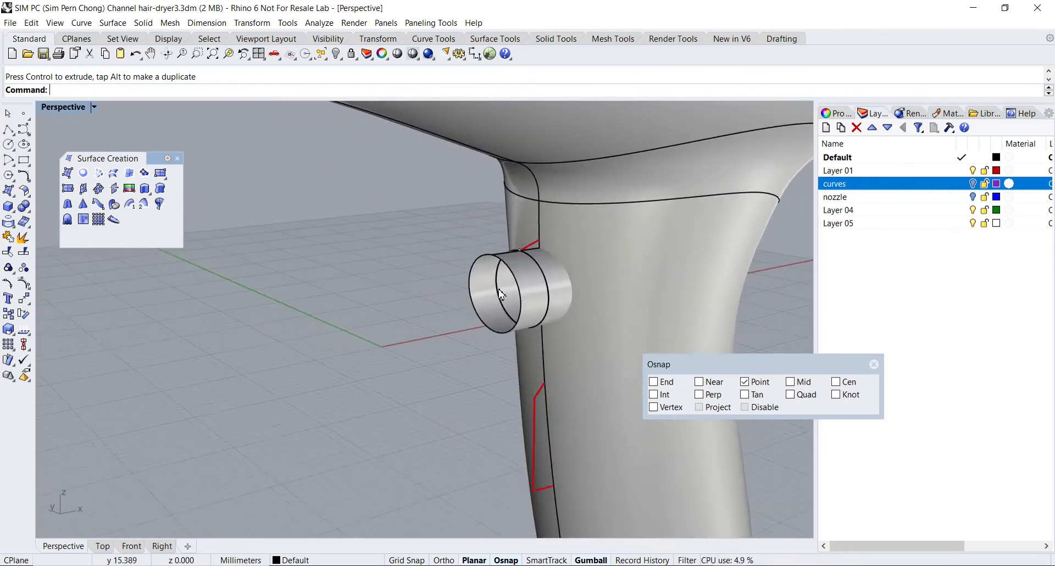
pyautogui.scroll(-2, 522, 311)
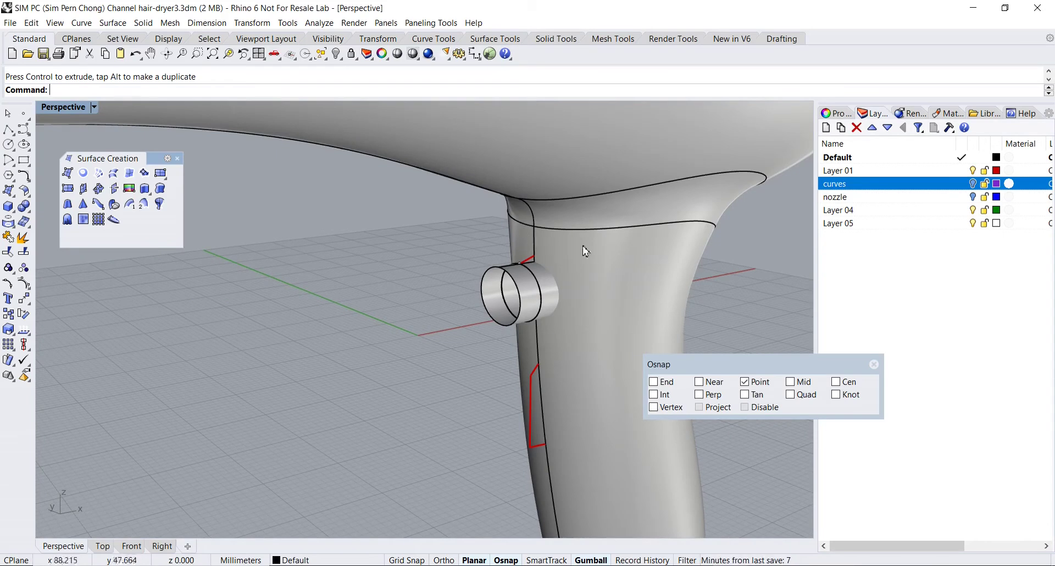
# Extract the handle's two surfaces from the hair dryer body and join them into a separate polysurface
pyautogui.moveTo(462, 261); pyautogui.dragTo(448, 262, button='right')
pyautogui.scroll(2, 501, 291)
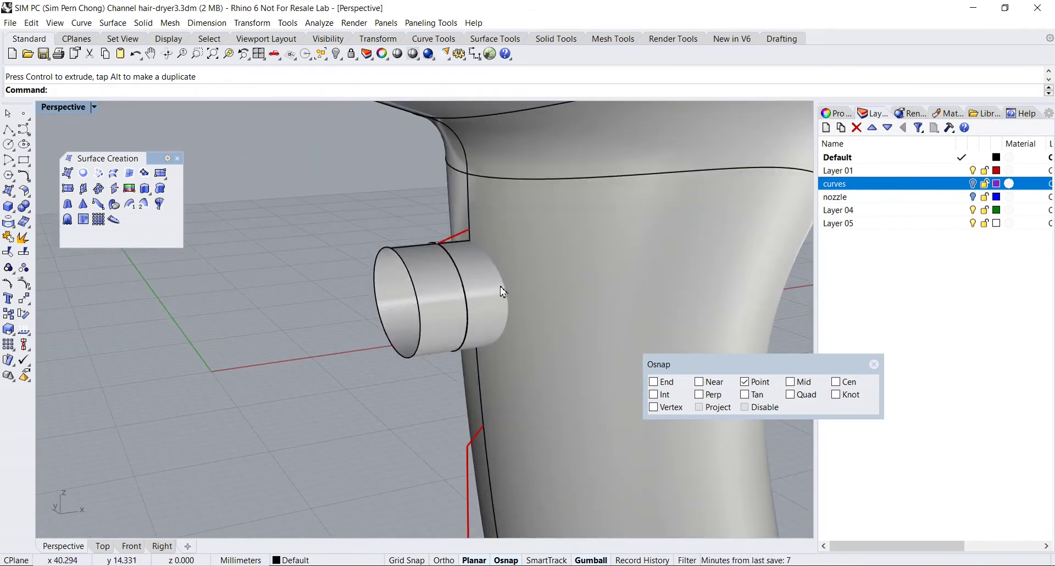
pyautogui.scroll(-3, 503, 221)
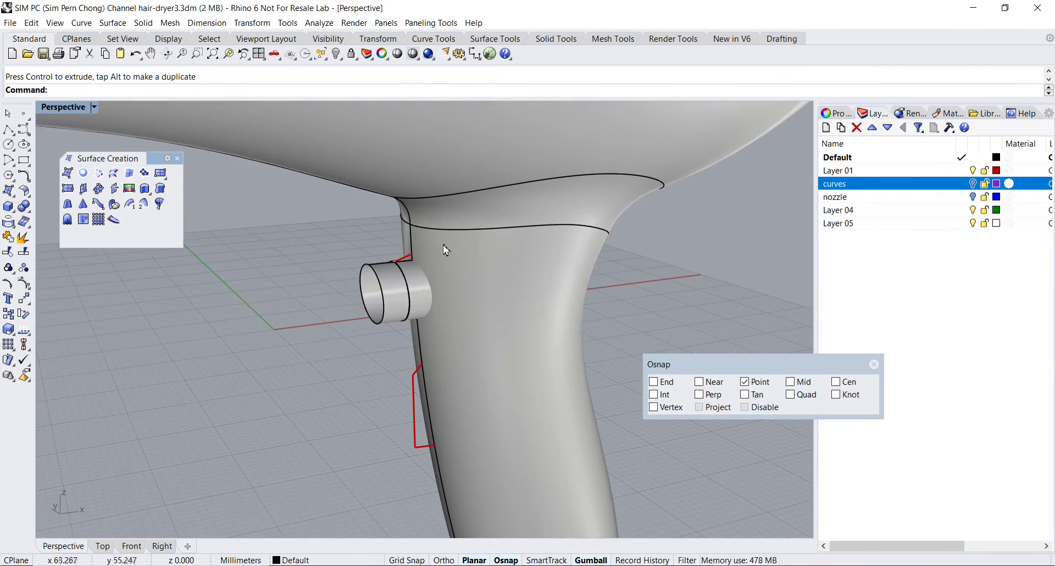
pyautogui.moveTo(469, 254); pyautogui.dragTo(487, 267, button='right')
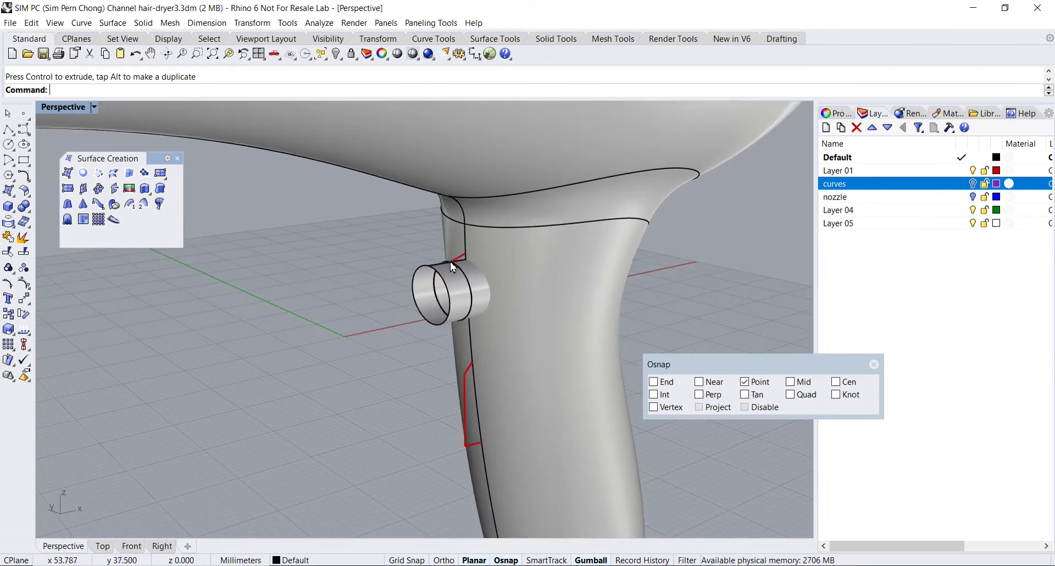
pyautogui.moveTo(430, 288); pyautogui.dragTo(460, 286, button='right')
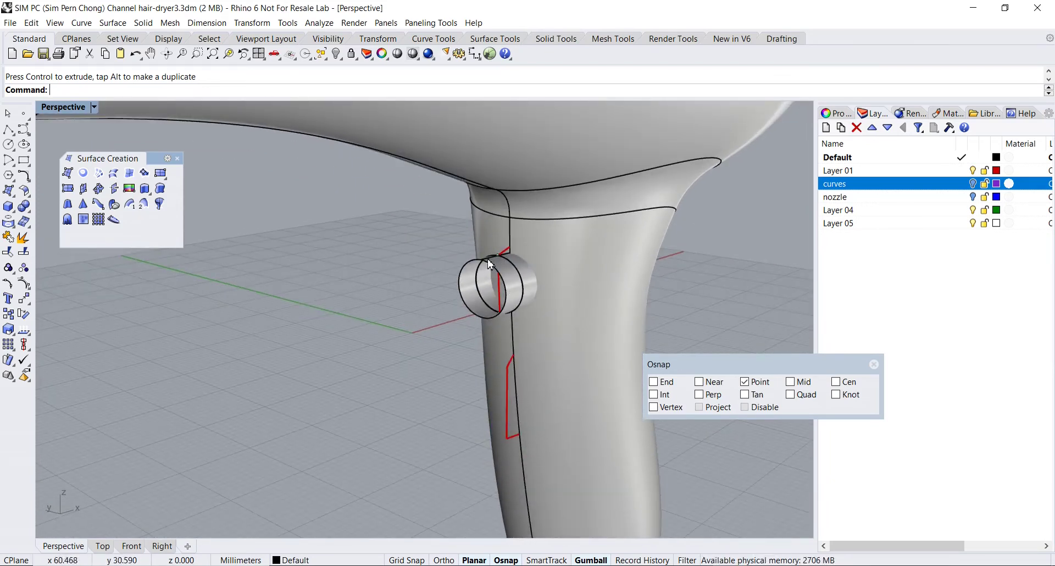
pyautogui.moveTo(399, 275); pyautogui.dragTo(377, 281, button='right')
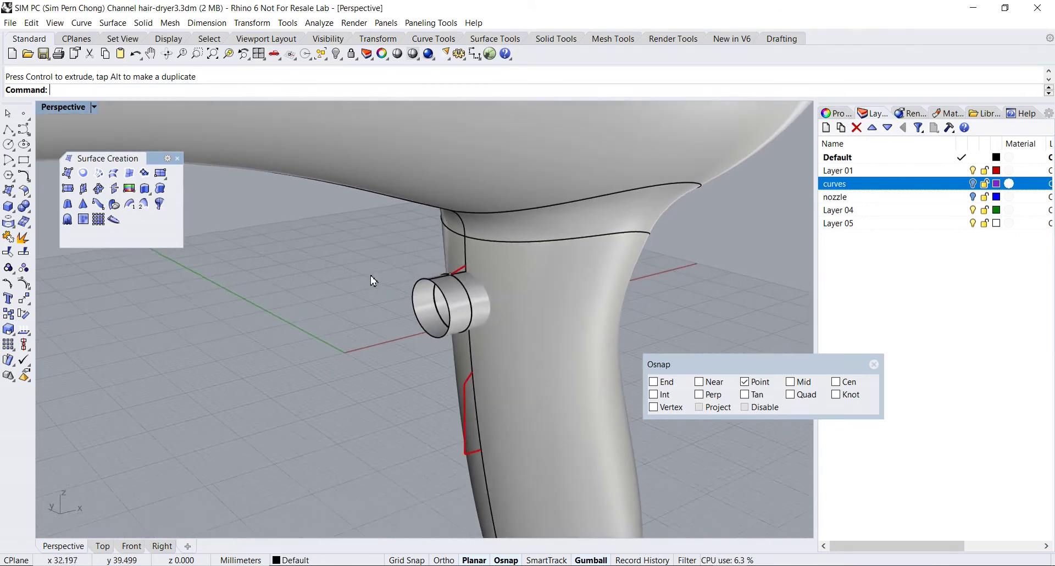
pyautogui.rightClick(22, 238)
pyautogui.click(517, 354)
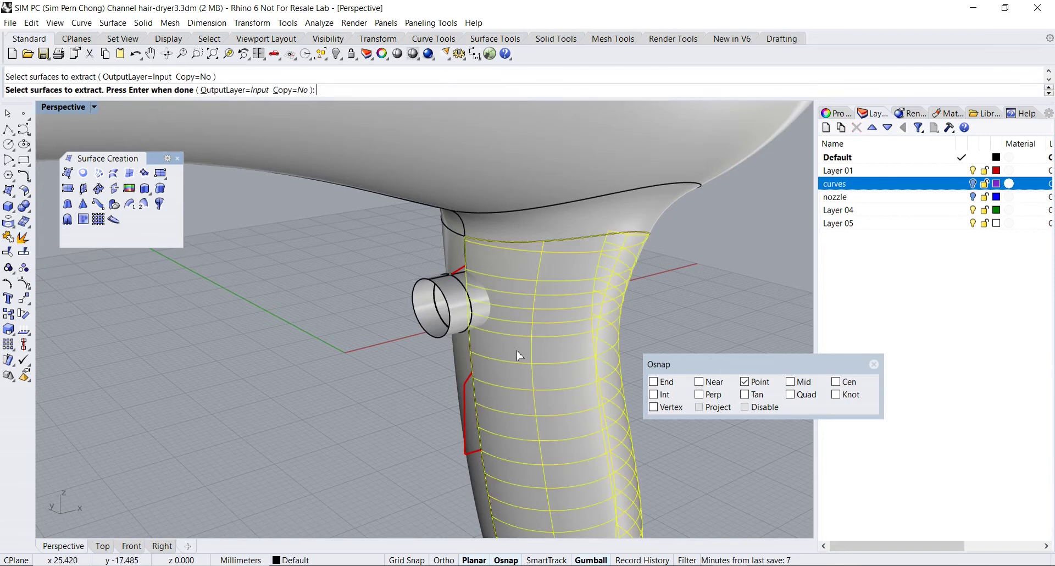
pyautogui.press('Return')
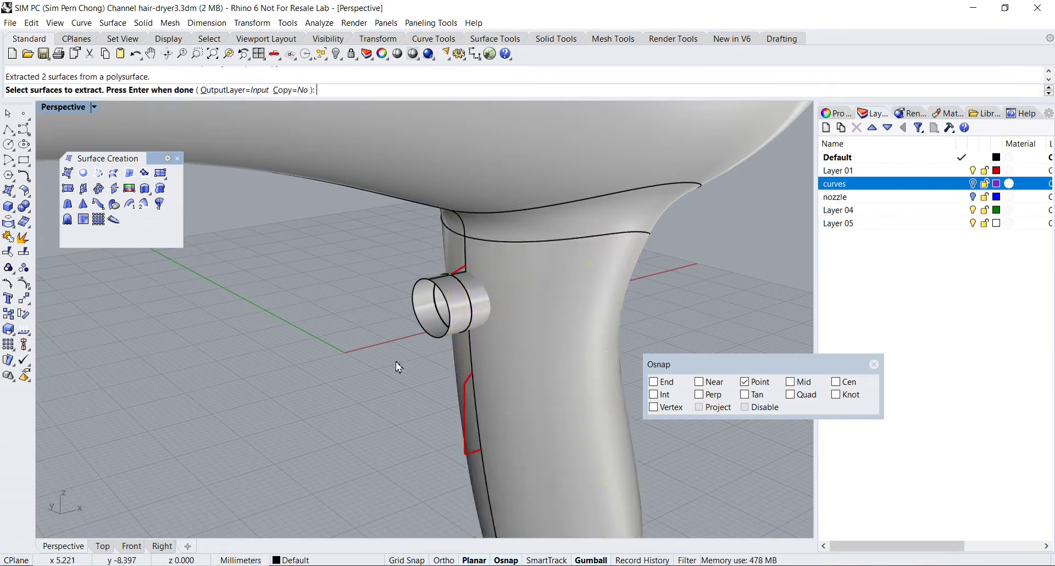
pyautogui.click(8, 237)
pyautogui.scroll(3, 352, 344)
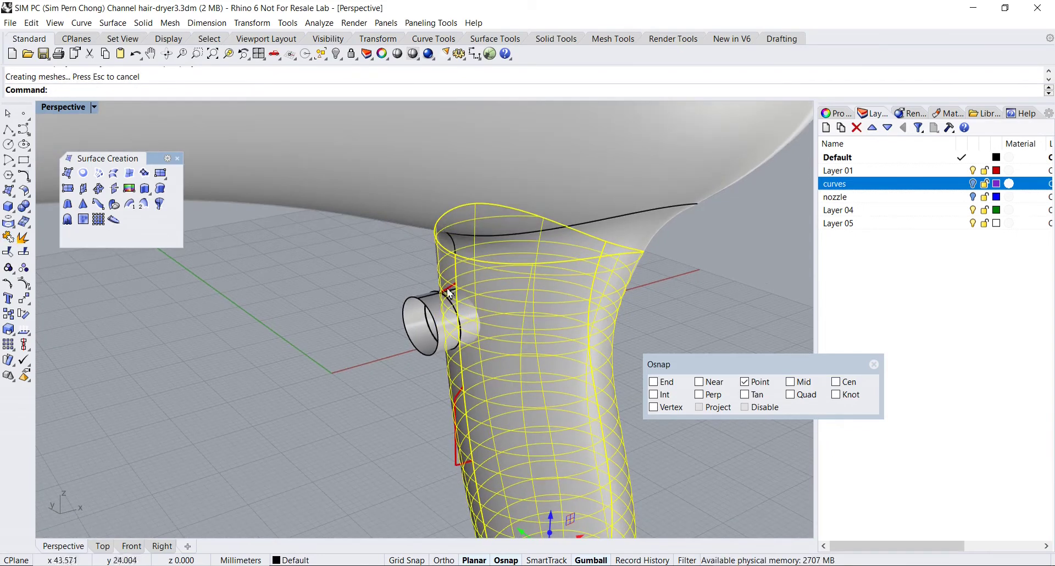
pyautogui.scroll(2, 393, 294)
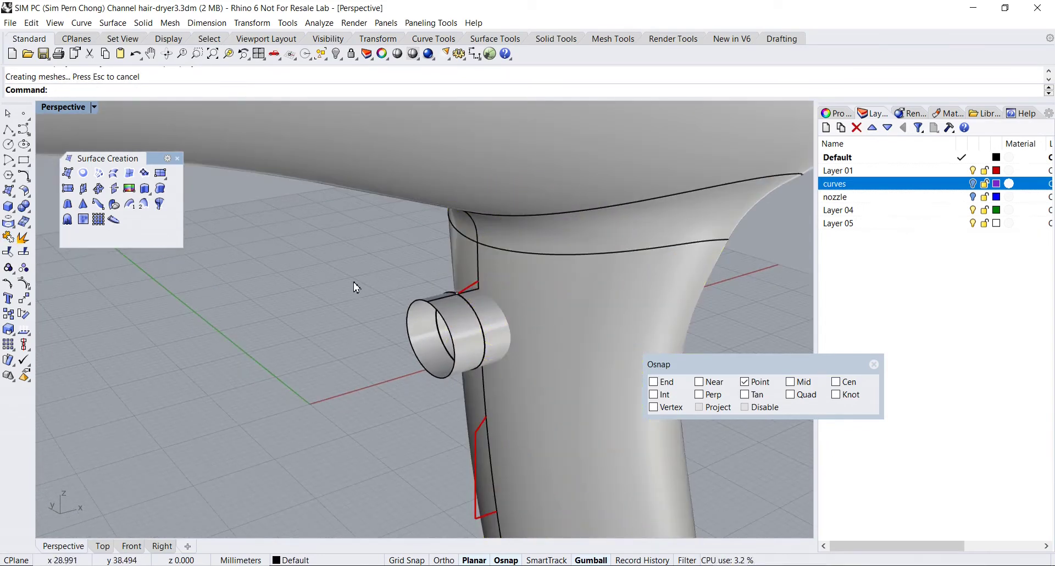
# Start an outward, non-solid offset of the joined handle polysurface and open its offset distance for editing
pyautogui.moveTo(154, 159); pyautogui.dragTo(163, 309)
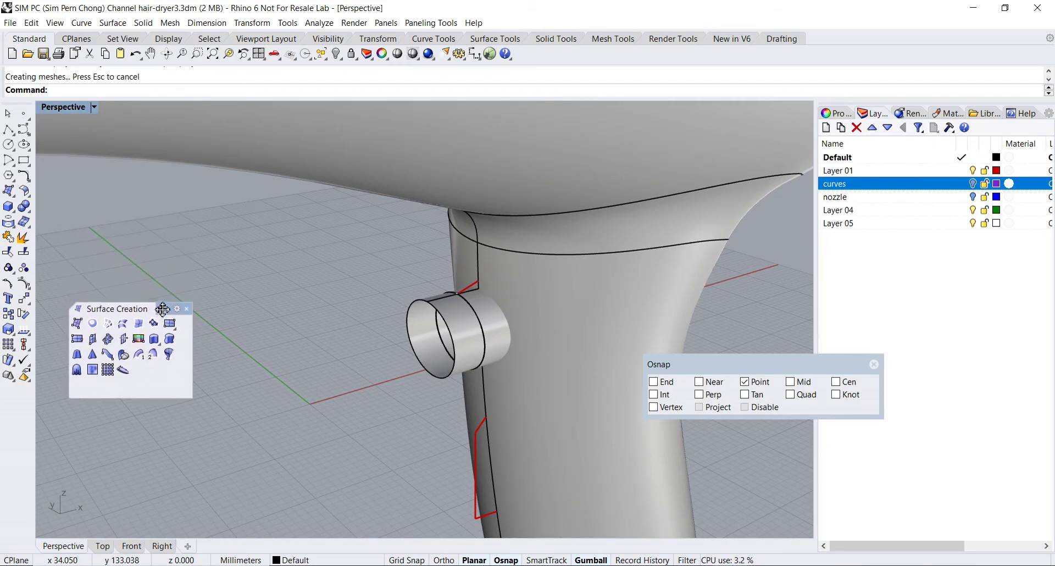
pyautogui.click(25, 192)
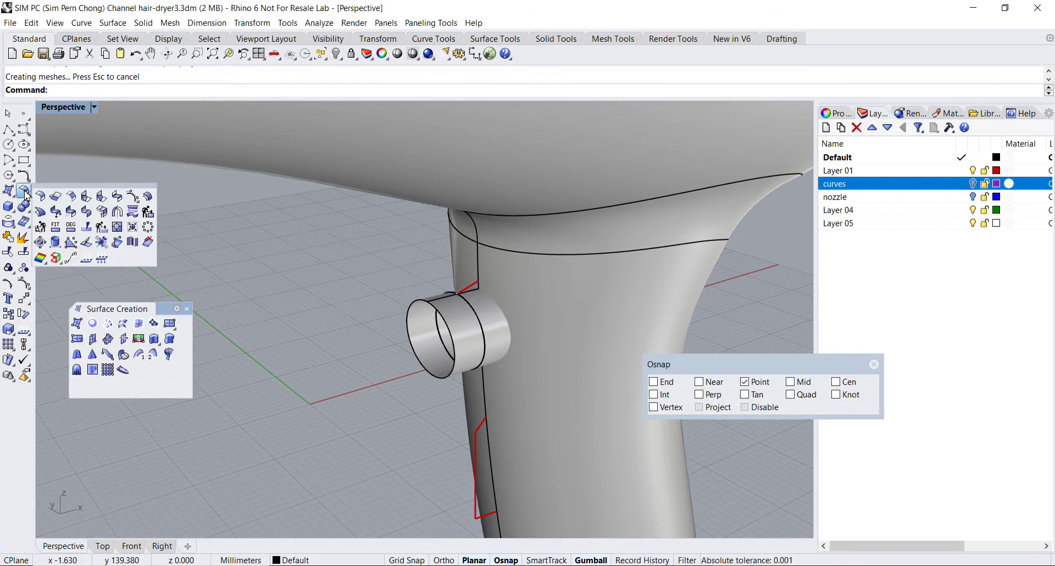
pyautogui.click(148, 199)
pyautogui.click(560, 317)
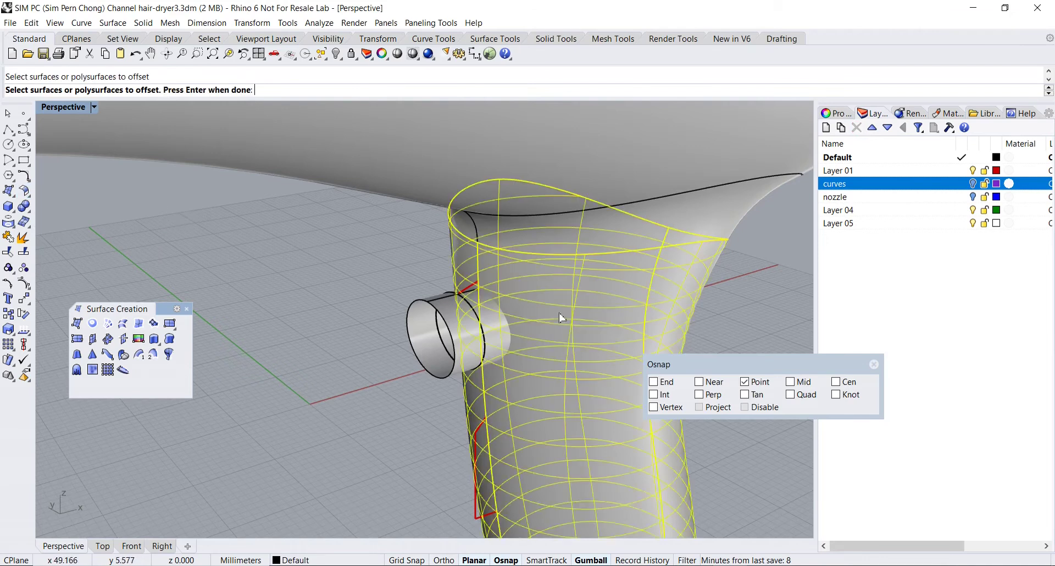
pyautogui.press('Return')
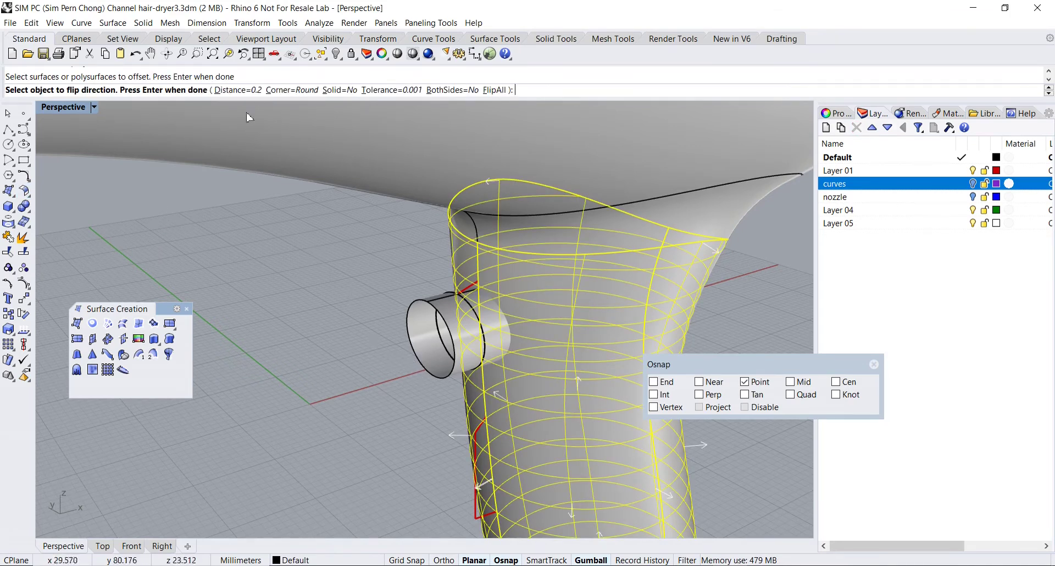
pyautogui.click(233, 90)
pyautogui.scroll(-3, 316, 266)
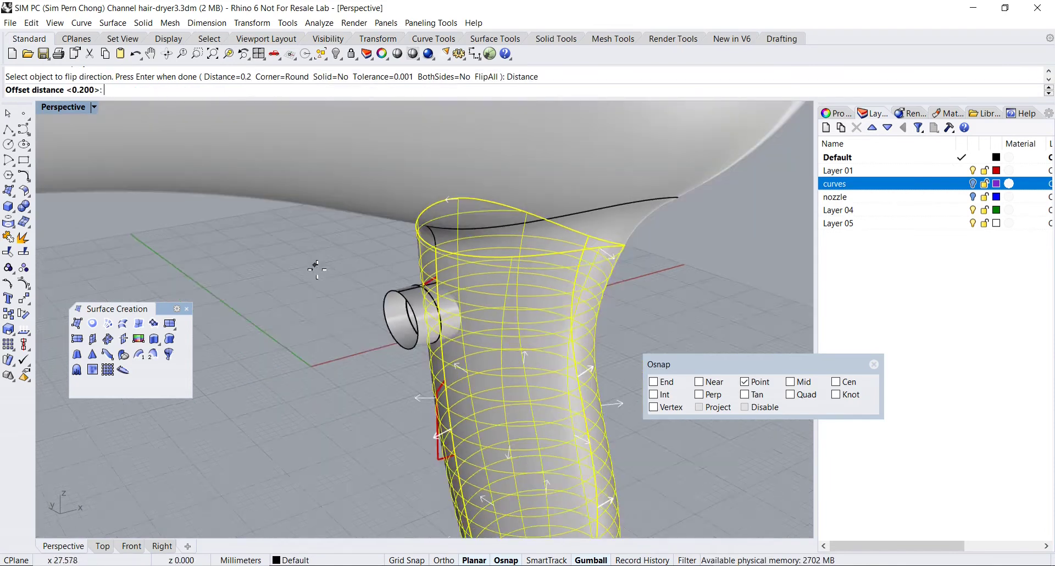
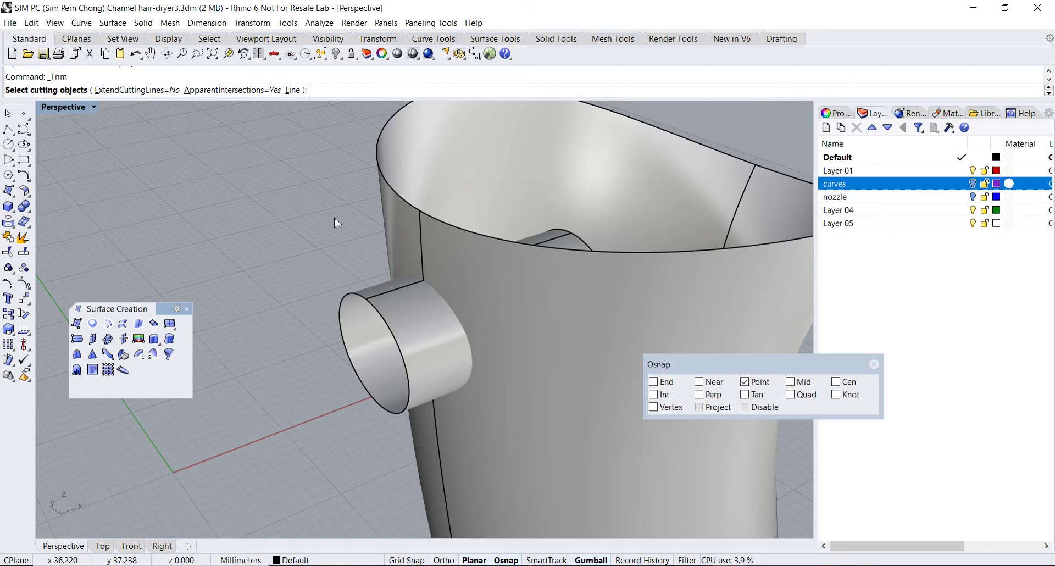
# Trim the handle surface with the tube, keeping only the patch inside the tube
pyautogui.press('Escape')
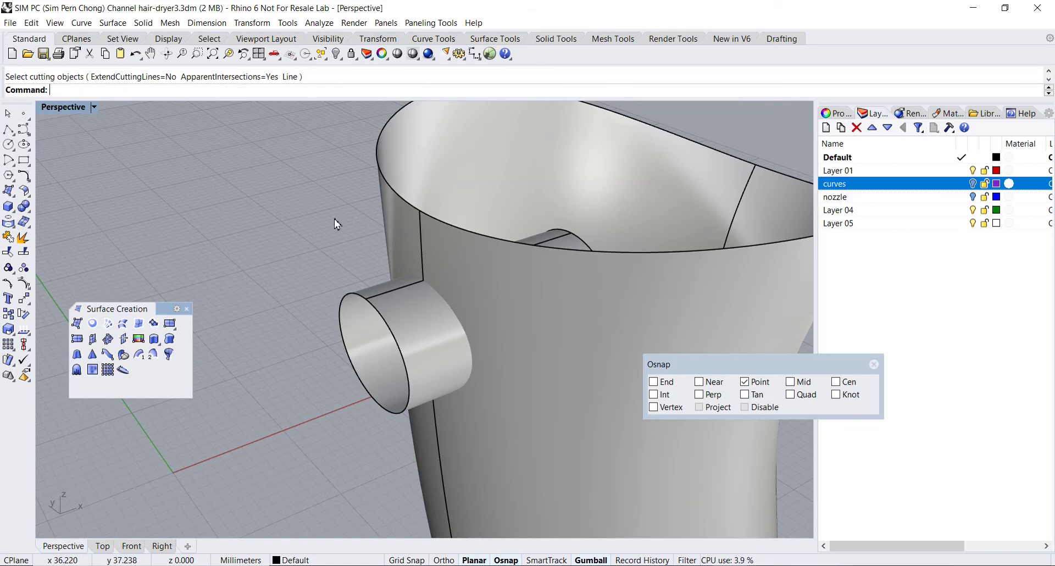
pyautogui.click(404, 297)
pyautogui.press('Return')
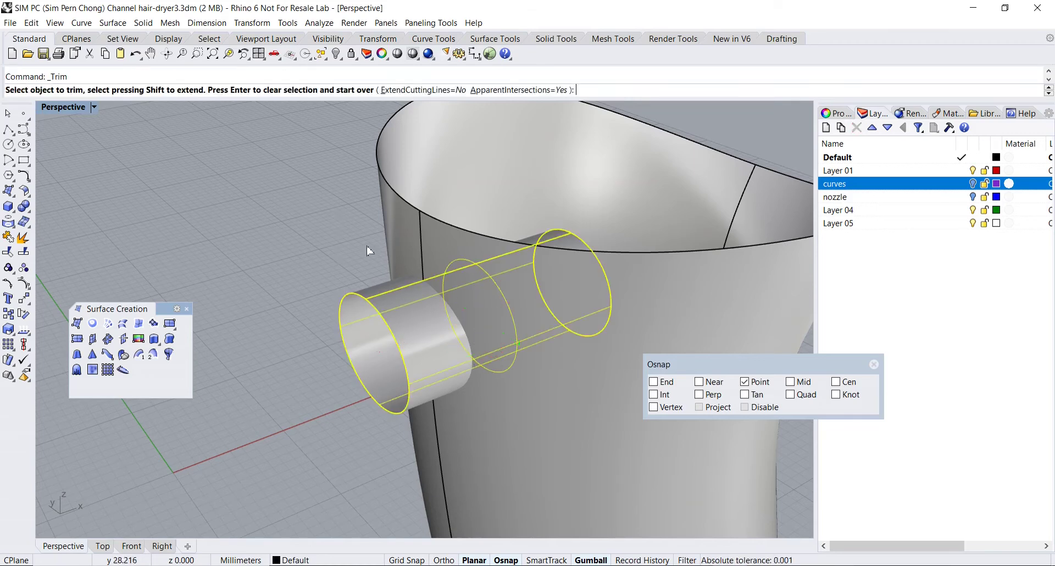
pyautogui.click(398, 233)
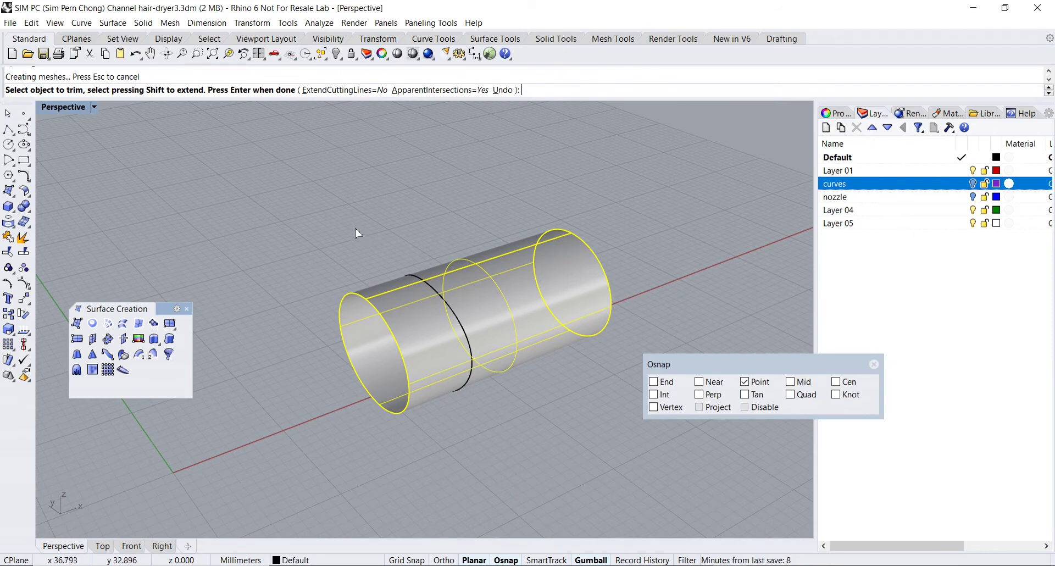
pyautogui.press('Return')
pyautogui.press('Escape')
# Trim off the tube's outer end using the curved patch as the cutting object
pyautogui.press('Return')
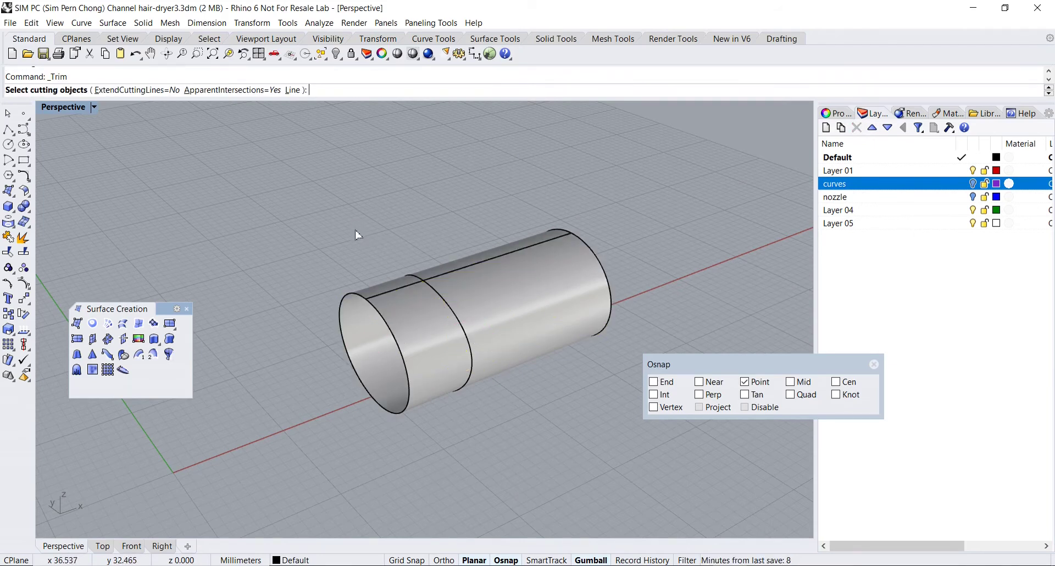
pyautogui.moveTo(358, 235); pyautogui.dragTo(405, 230, button='right')
pyautogui.click(543, 314)
pyautogui.press('Return')
pyautogui.click(520, 345)
pyautogui.press('Return')
pyautogui.moveTo(521, 346)
pyautogui.mouseDown(button='right')
pyautogui.moveTo(393, 344)
pyautogui.moveTo(494, 372)
pyautogui.moveTo(520, 346)
pyautogui.mouseUp(button='right')
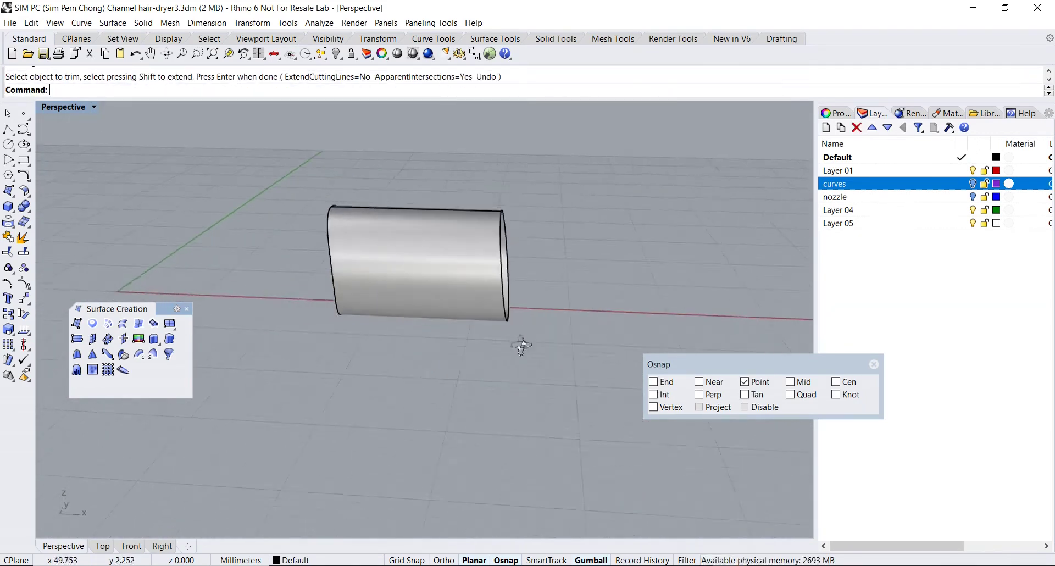
# In the Front view, draw a vertical line crossing the tube and extending past it above and below
pyautogui.doubleClick(65, 110)
pyautogui.moveTo(332, 458); pyautogui.dragTo(374, 437, button='right')
pyautogui.click(9, 130)
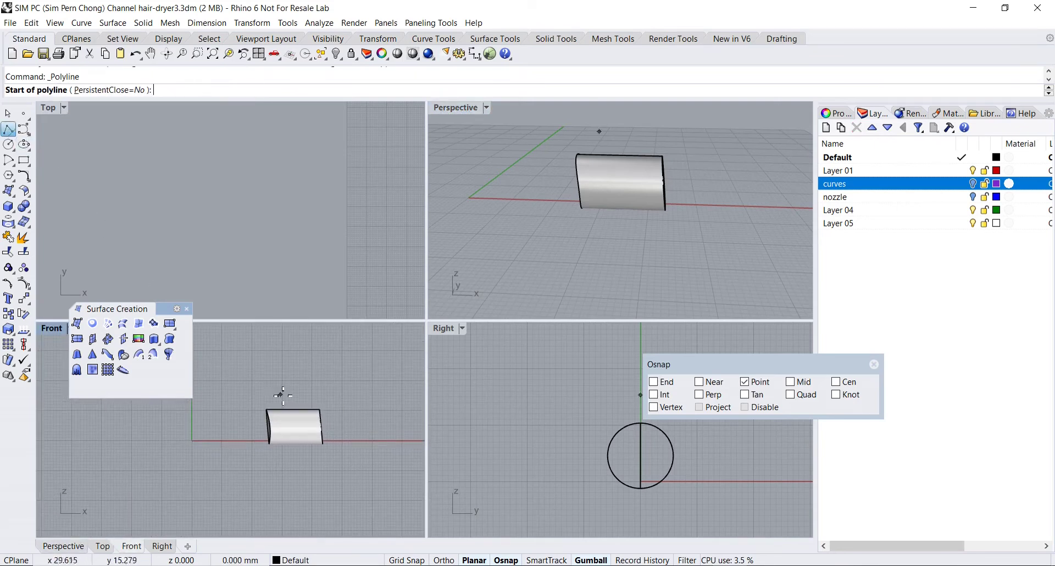
pyautogui.scroll(3, 285, 395)
pyautogui.click(307, 378)
pyautogui.click(308, 513)
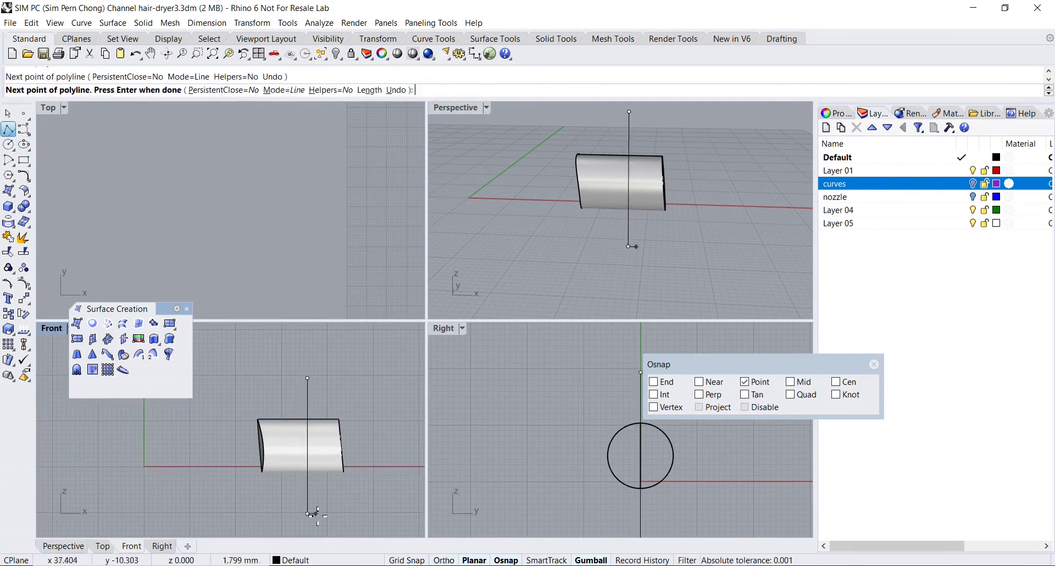
pyautogui.press('Return')
# In the Perspective view, extrude the vertical line along Y into a flat cutting plane
pyautogui.doubleClick(456, 108)
pyautogui.moveTo(506, 235); pyautogui.dragTo(508, 259, button='right')
pyautogui.scroll(3, 467, 258)
pyautogui.click(360, 259)
pyautogui.moveTo(358, 262); pyautogui.dragTo(488, 236, button='right')
pyautogui.moveTo(521, 326); pyautogui.dragTo(726, 200)
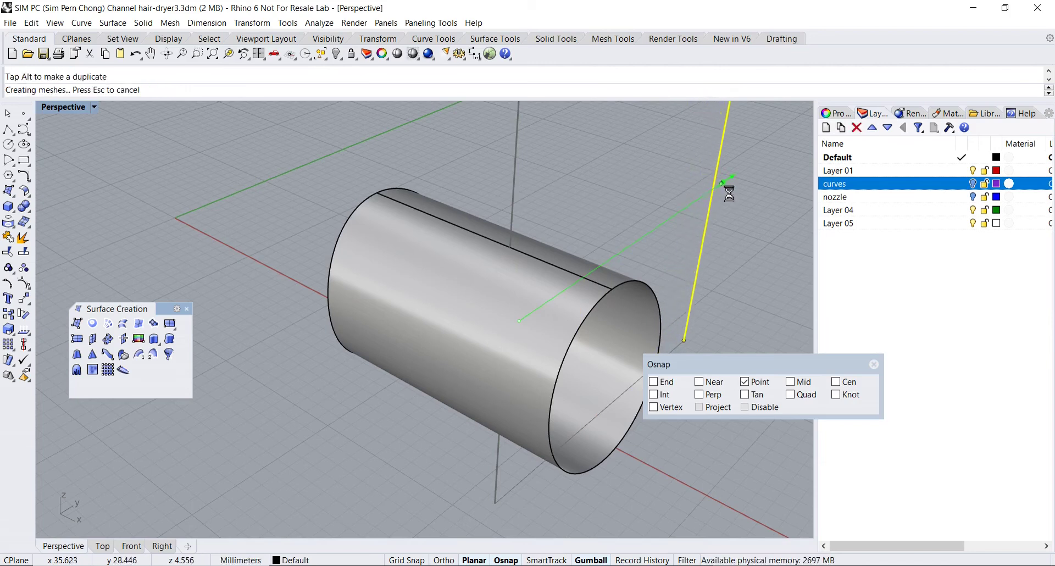
pyautogui.moveTo(686, 221); pyautogui.dragTo(586, 262, button='right')
# Move the cutting plane along Y so that it spans the tube's full width
pyautogui.click(586, 262)
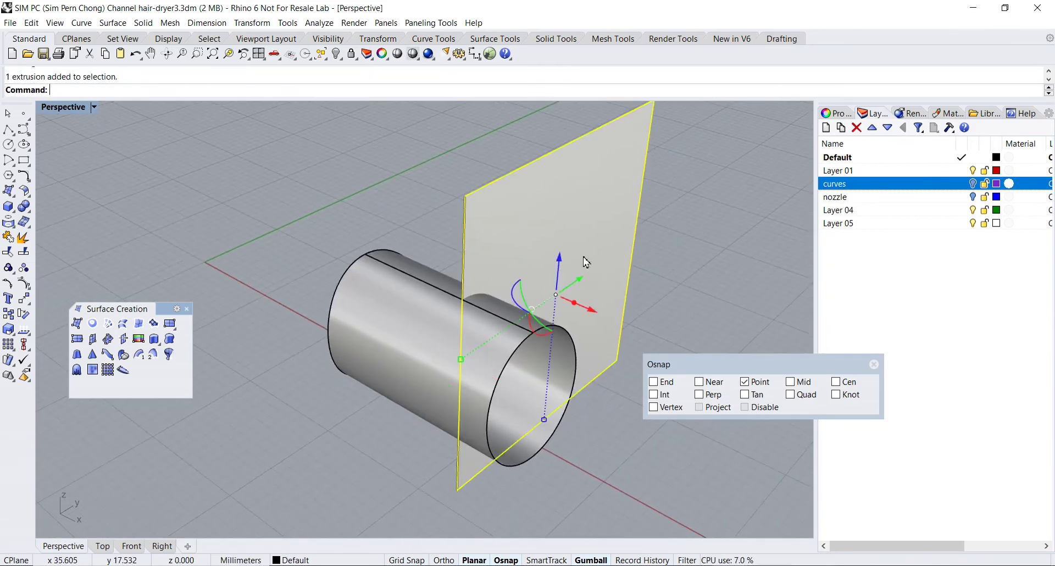
pyautogui.moveTo(584, 281); pyautogui.dragTo(545, 293)
pyautogui.press('Escape')
pyautogui.rightClick(541, 289)
pyautogui.press('Escape')
# Trim away the tube's inner end behind the vertical cutting plane
pyautogui.moveTo(577, 285); pyautogui.dragTo(687, 273, button='right')
pyautogui.scroll(5, 475, 319)
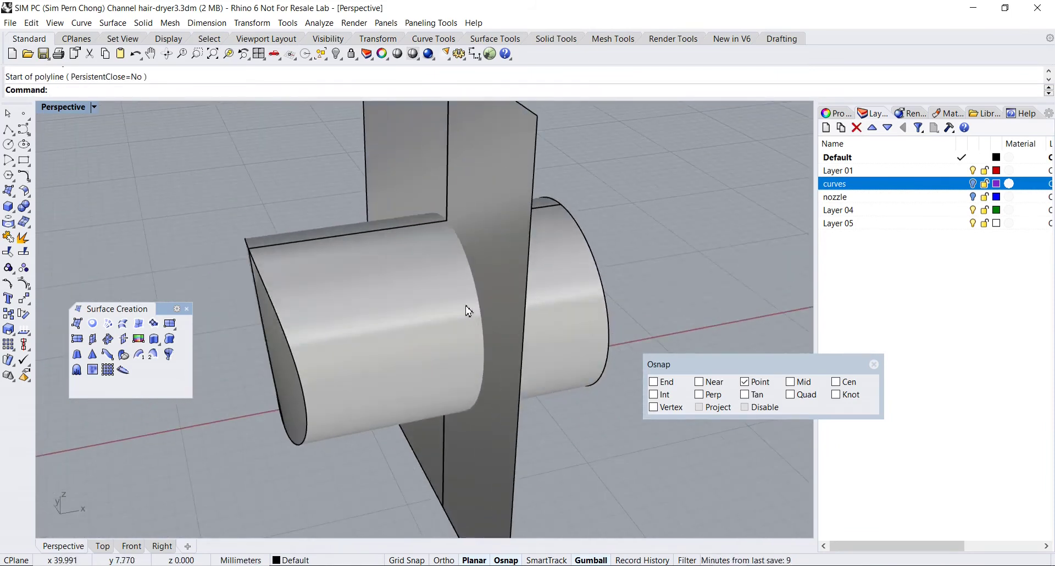
pyautogui.scroll(-3, 471, 301)
pyautogui.moveTo(487, 300)
pyautogui.mouseDown(button='right')
pyautogui.moveTo(487, 313)
pyautogui.moveTo(478, 310)
pyautogui.mouseUp(button='right')
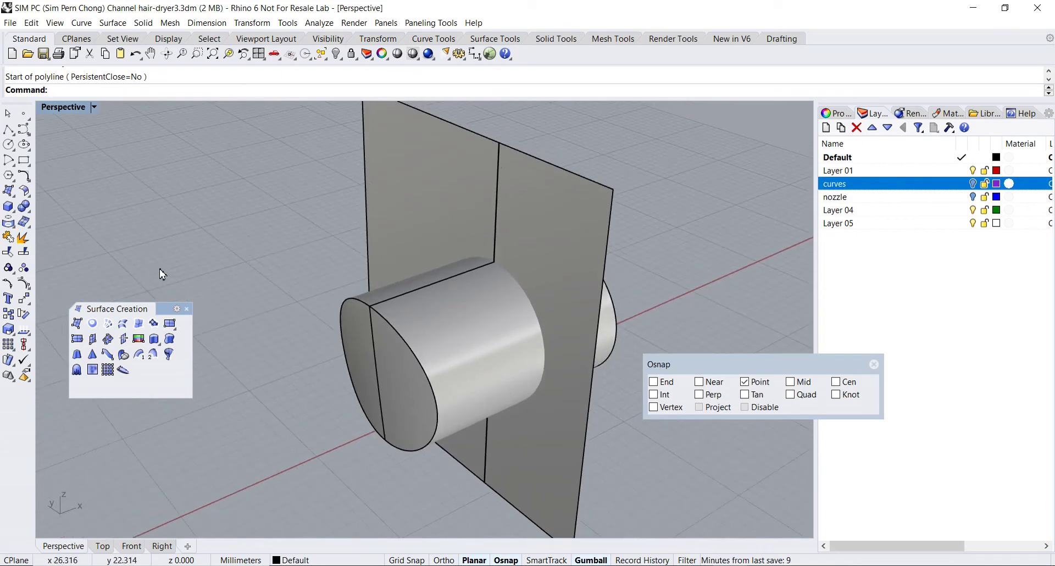
pyautogui.click(8, 251)
pyautogui.click(462, 243)
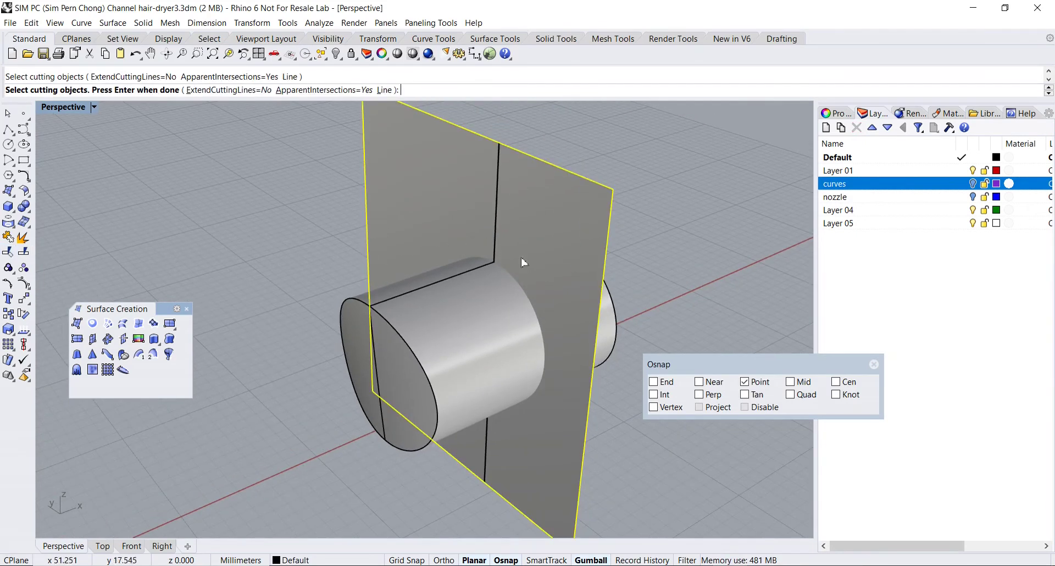
pyautogui.press('Return')
pyautogui.click(612, 327)
pyautogui.press('Return')
# Trim the cutting plane with the tube, removing the part outside the tube to leave a flat back cap
pyautogui.press('Return')
pyautogui.click(523, 325)
pyautogui.press('Return')
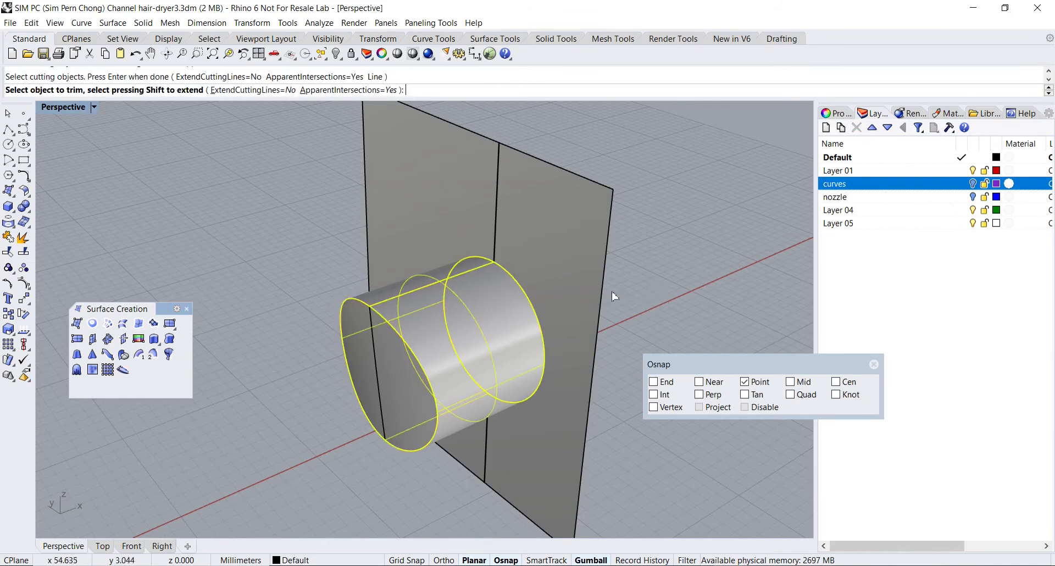
pyautogui.click(571, 284)
pyautogui.press('Return')
pyautogui.moveTo(615, 291); pyautogui.dragTo(543, 275, button='right')
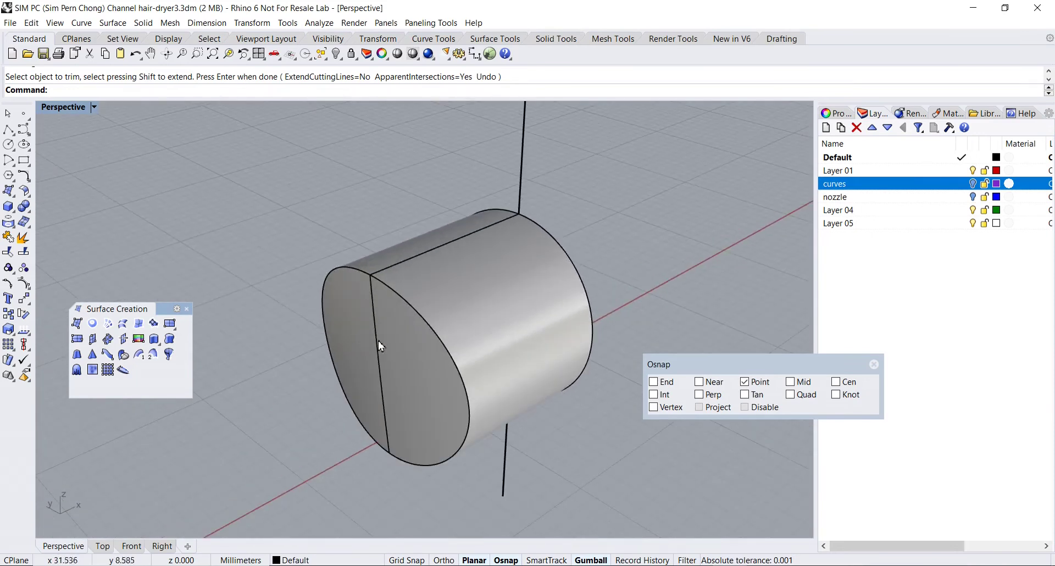
# Join the trimmed tube and its curved front cap into one button polysurface
pyautogui.click(10, 239)
pyautogui.click(417, 269)
pyautogui.click(388, 324)
pyautogui.moveTo(388, 324); pyautogui.dragTo(410, 285, button='right')
pyautogui.press('Return')
# Show all hidden objects around the button
pyautogui.scroll(-3, 341, 300)
pyautogui.click(336, 54)
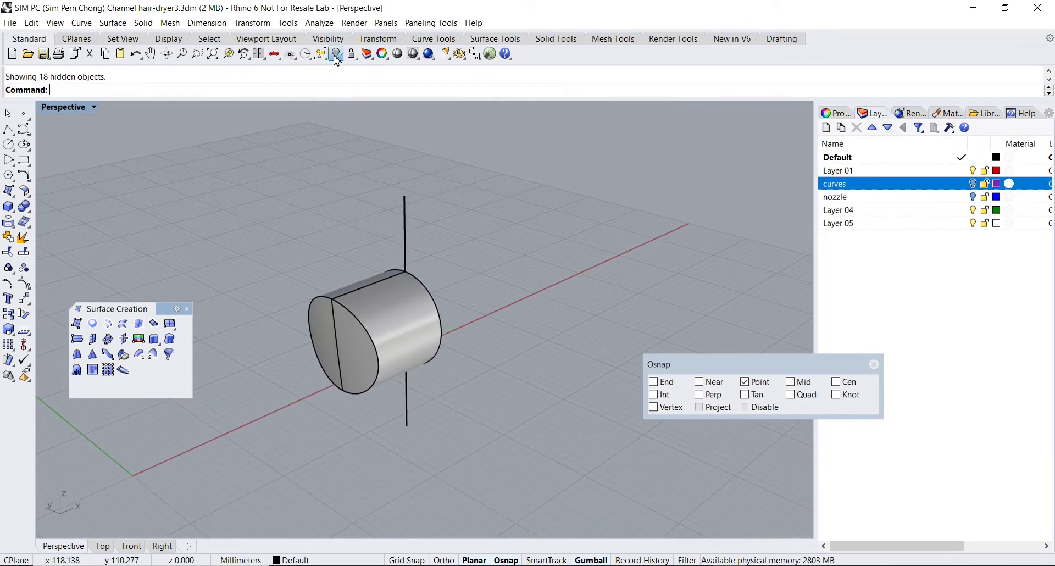
pyautogui.scroll(3, 365, 235)
pyautogui.moveTo(365, 235)
pyautogui.mouseDown(button='right')
pyautogui.moveTo(364, 223)
pyautogui.moveTo(352, 238)
pyautogui.moveTo(423, 205)
pyautogui.moveTo(495, 217)
pyautogui.moveTo(373, 225)
pyautogui.moveTo(374, 239)
pyautogui.mouseUp(button='right')
pyautogui.scroll(2, 373, 240)
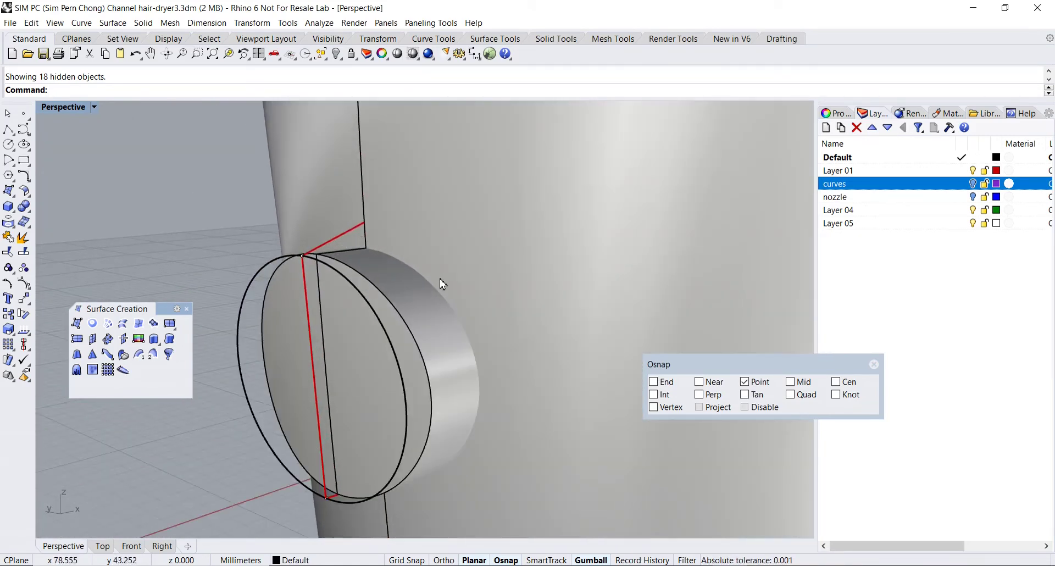
# Examine how the round button sits on the handle's front face and which polysurface forms the handle
pyautogui.scroll(-3, 464, 291)
pyautogui.moveTo(461, 254); pyautogui.dragTo(377, 300, button='right')
pyautogui.click(461, 304)
pyautogui.scroll(3, 445, 292)
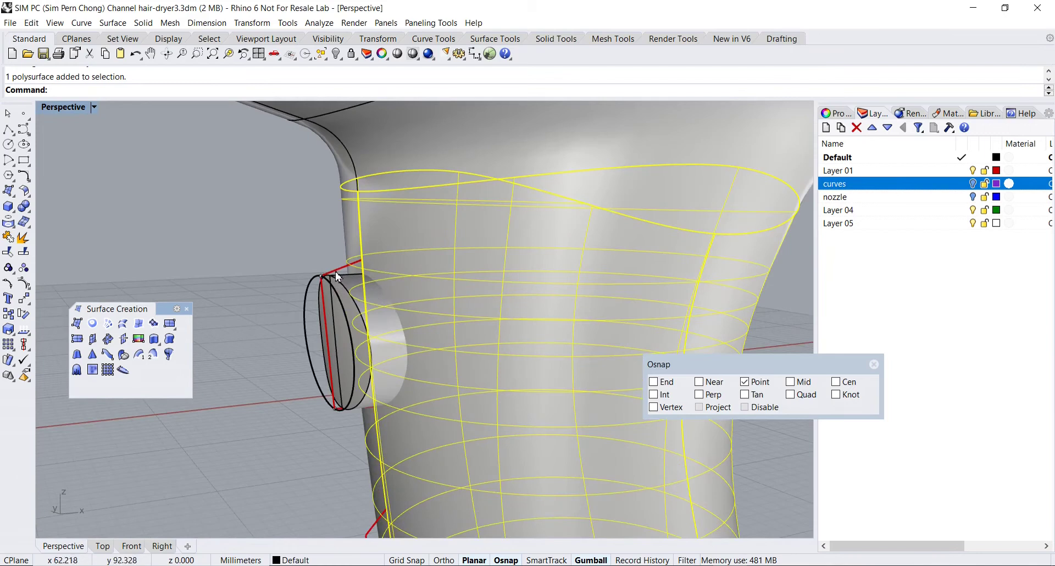
pyautogui.scroll(-5, 382, 283)
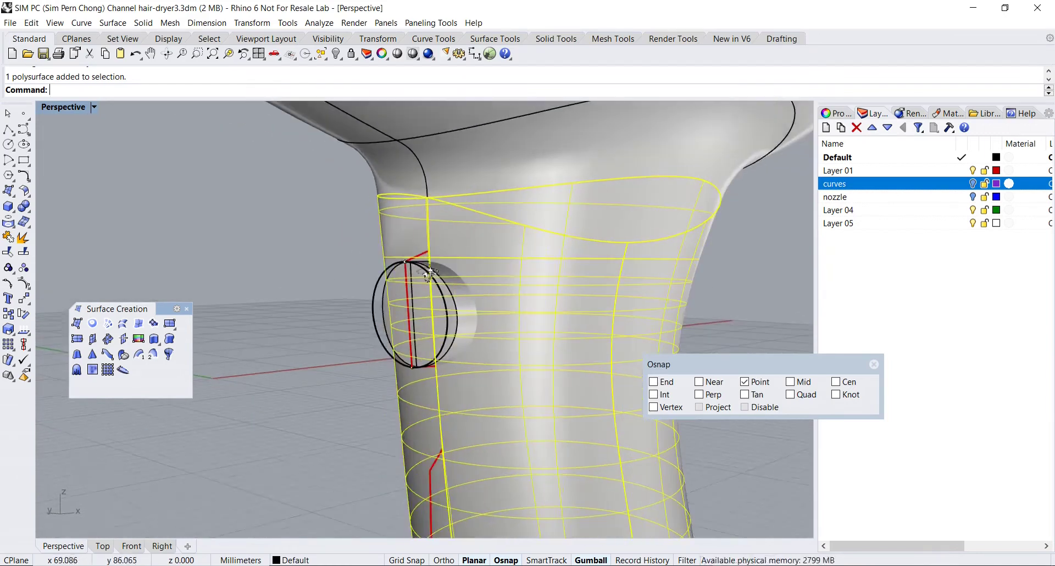
pyautogui.scroll(-3, 486, 332)
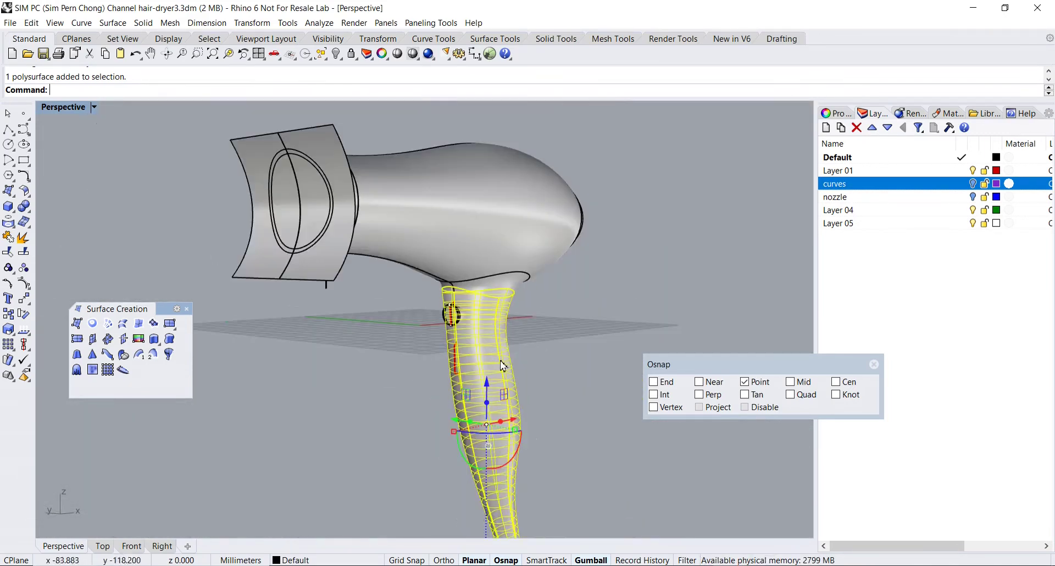
pyautogui.moveTo(516, 390); pyautogui.dragTo(484, 308, button='right')
pyautogui.scroll(3, 308, 270)
pyautogui.press('Escape')
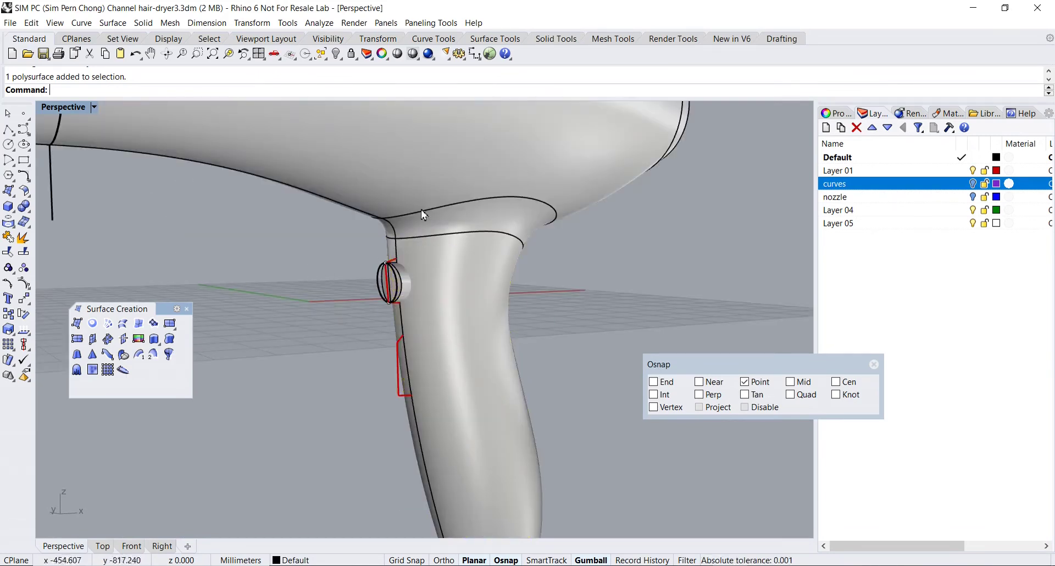
# Join the hair dryer's body, blended neck surface and handle into one polysurface
pyautogui.click(23, 237)
pyautogui.click(472, 301)
pyautogui.click(458, 221)
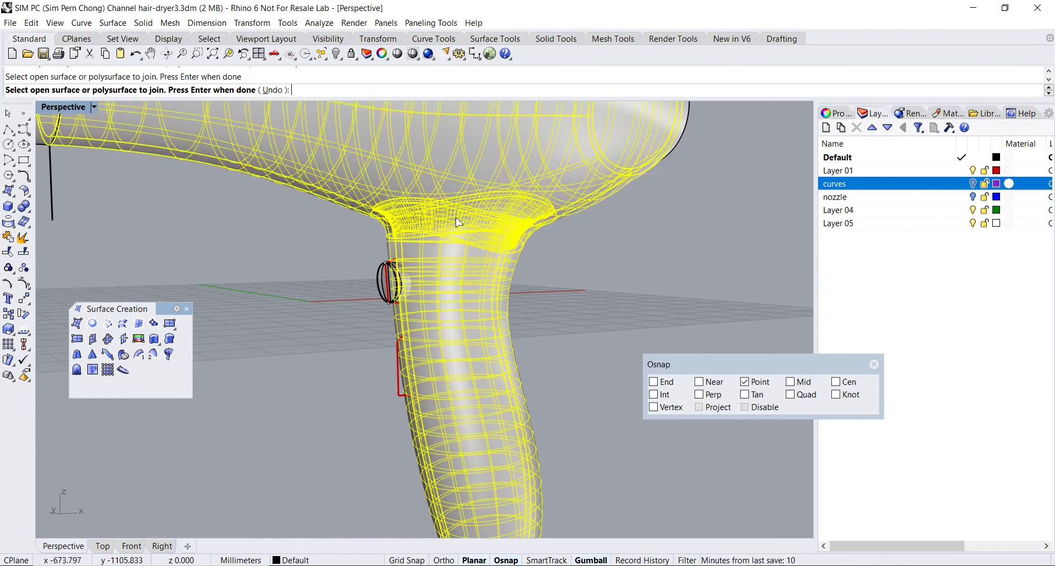
pyautogui.moveTo(554, 381); pyautogui.dragTo(299, 264, button='right')
pyautogui.press('Return')
# Offset the round button polysurface outward by 0.2 mm, with Solid set to No
pyautogui.click(472, 299)
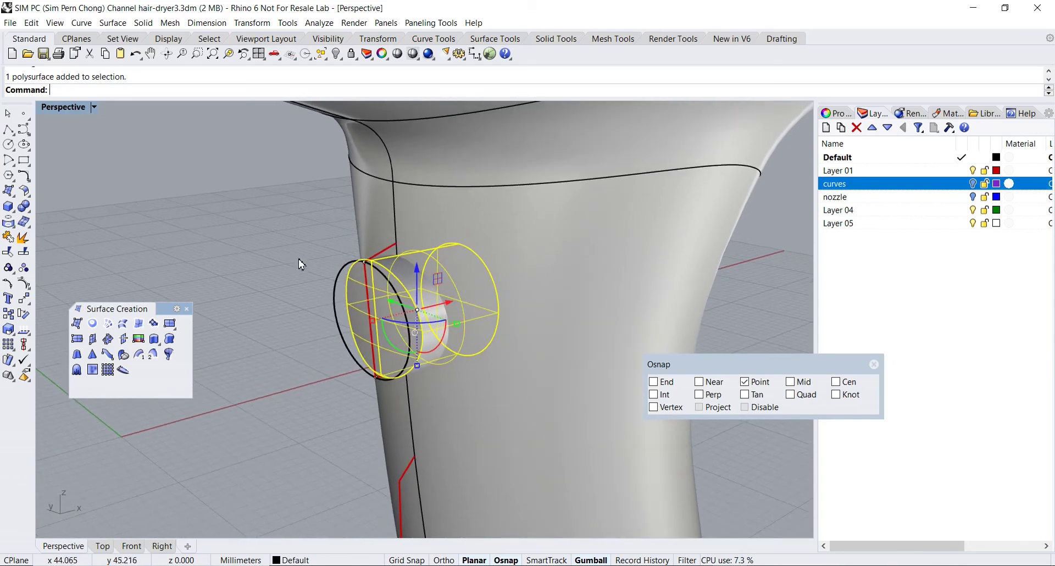
pyautogui.click(26, 194)
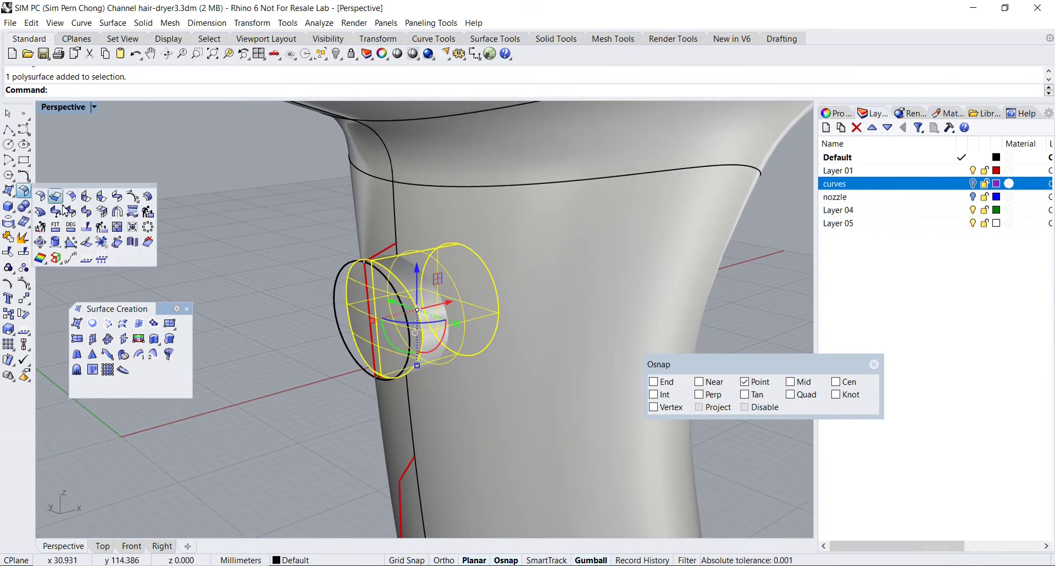
pyautogui.click(147, 196)
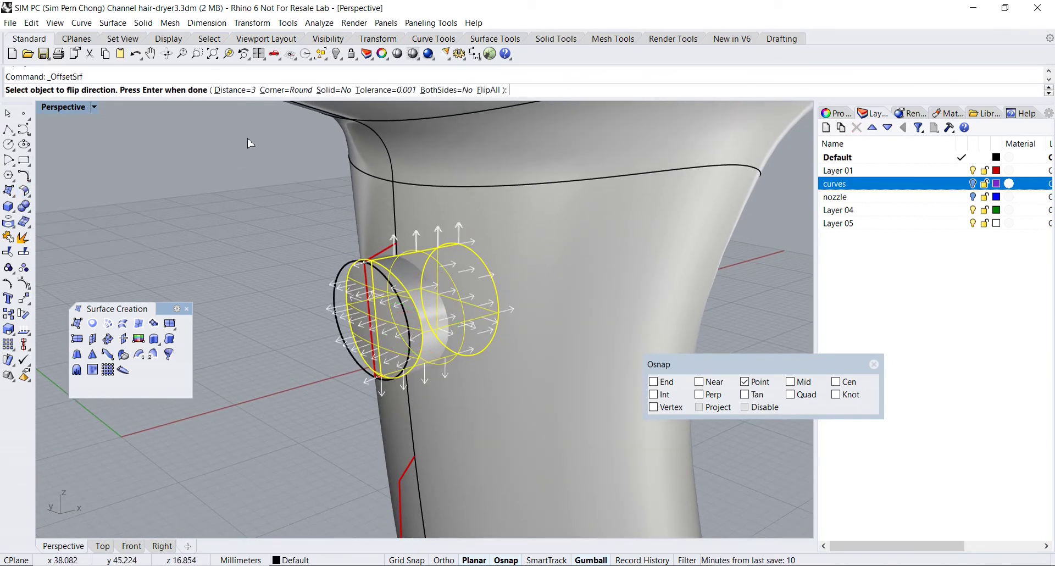
pyautogui.click(242, 90)
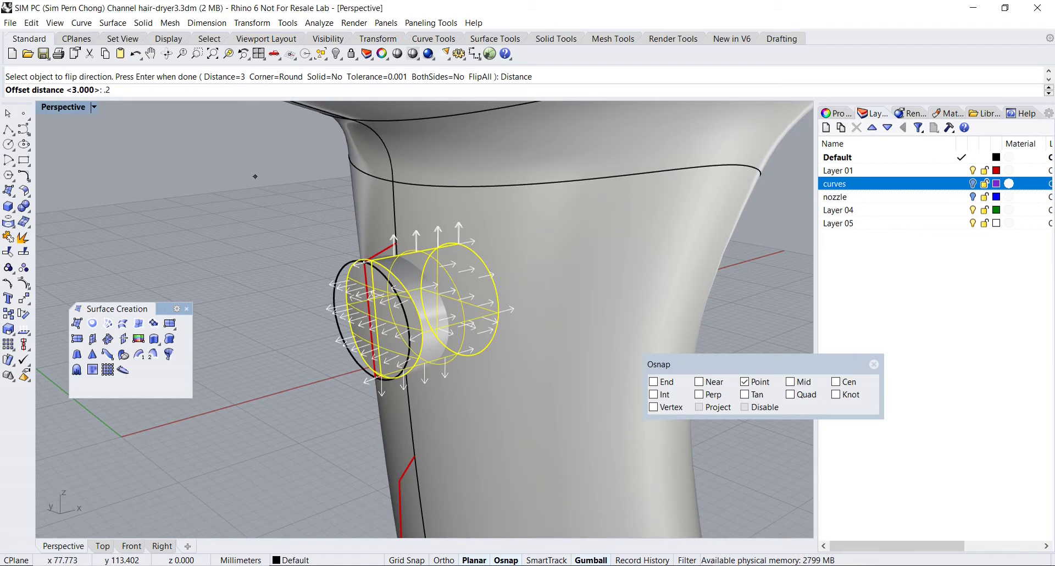
pyautogui.press('Return')
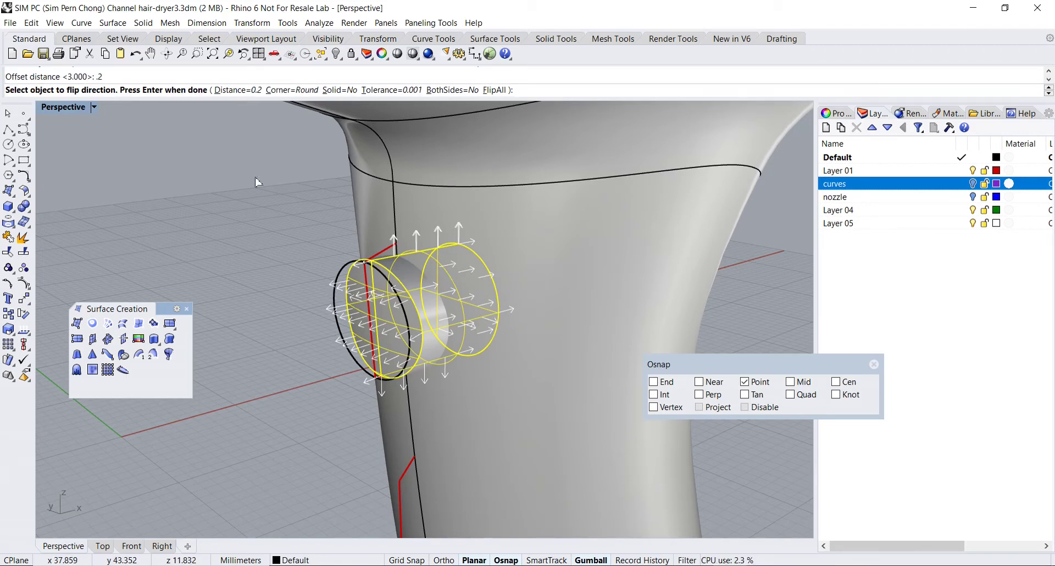
pyautogui.press('Return')
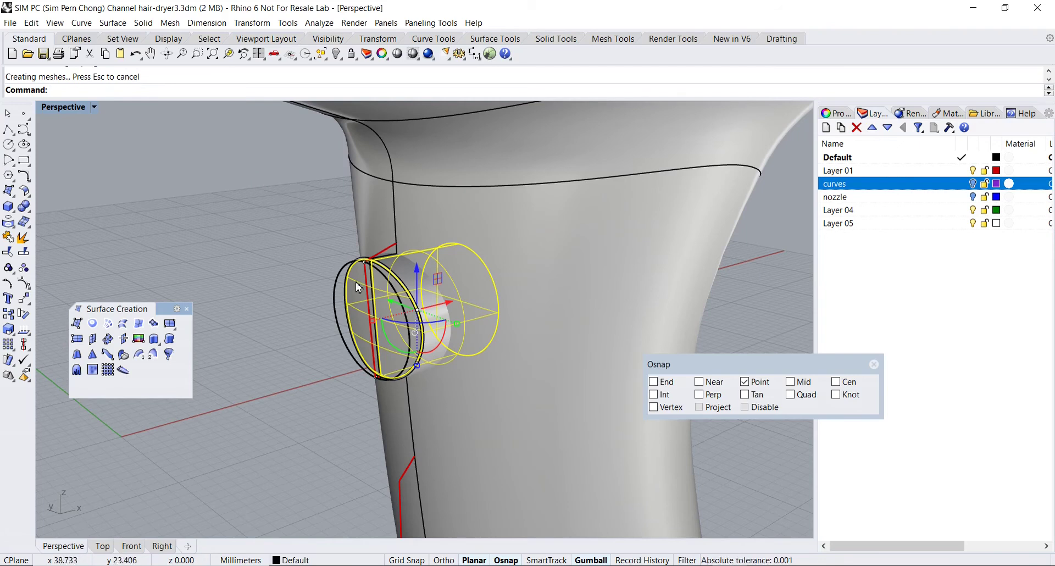
pyautogui.scroll(6, 367, 236)
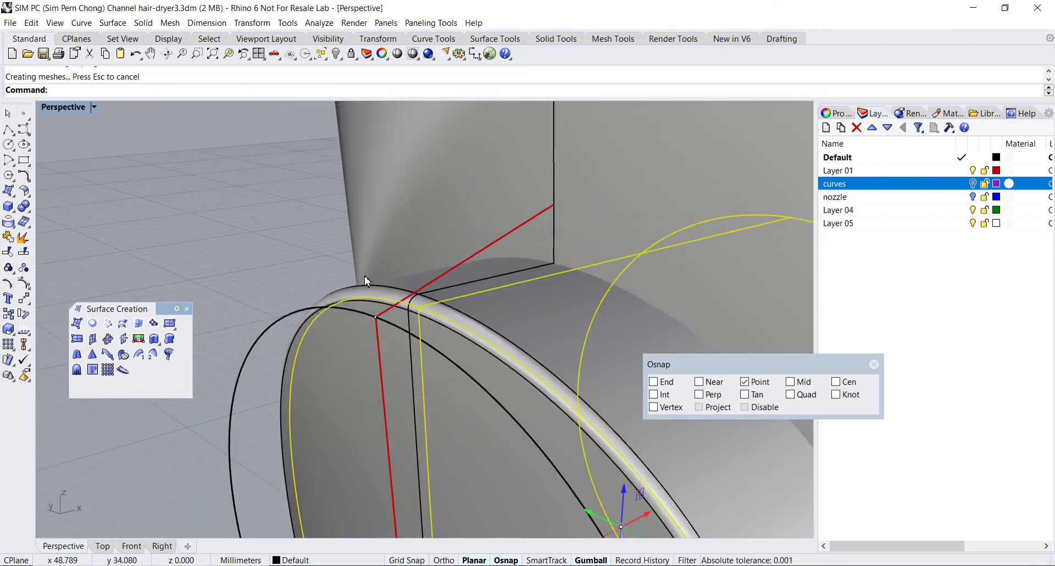
pyautogui.scroll(-6, 366, 274)
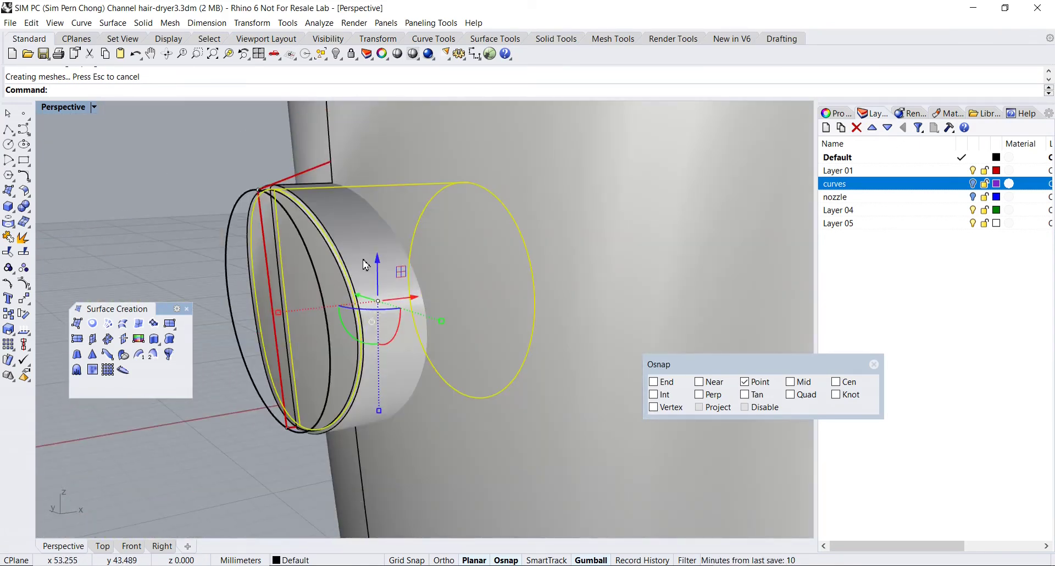
pyautogui.press('Escape')
# Boolean-subtract the enlarged offset copy of the button from the hair dryer's joined body, deleting the cutter
pyautogui.press('Down')
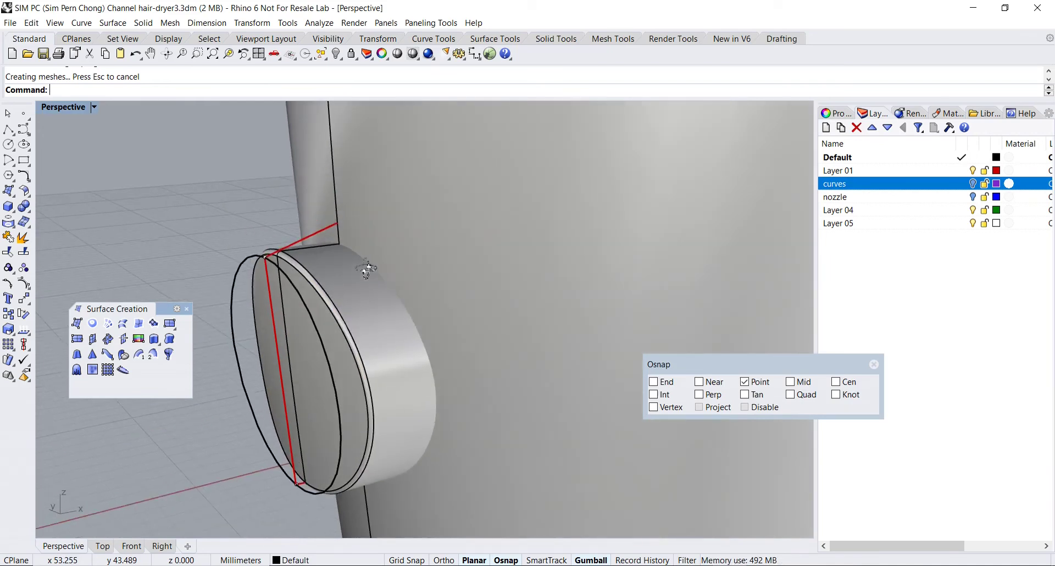
pyautogui.scroll(-3, 363, 278)
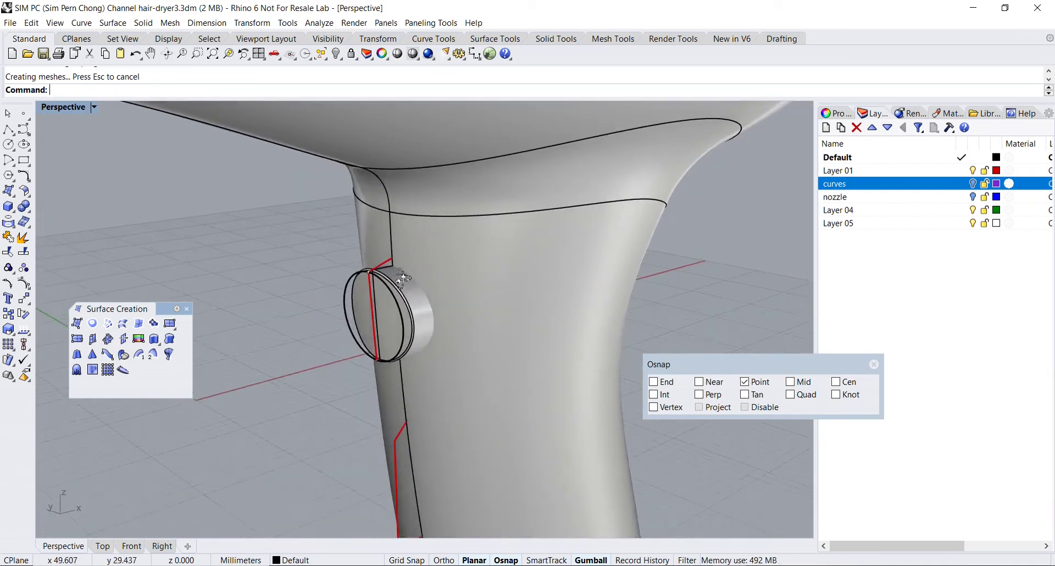
pyautogui.moveTo(372, 265); pyautogui.dragTo(358, 256, button='right')
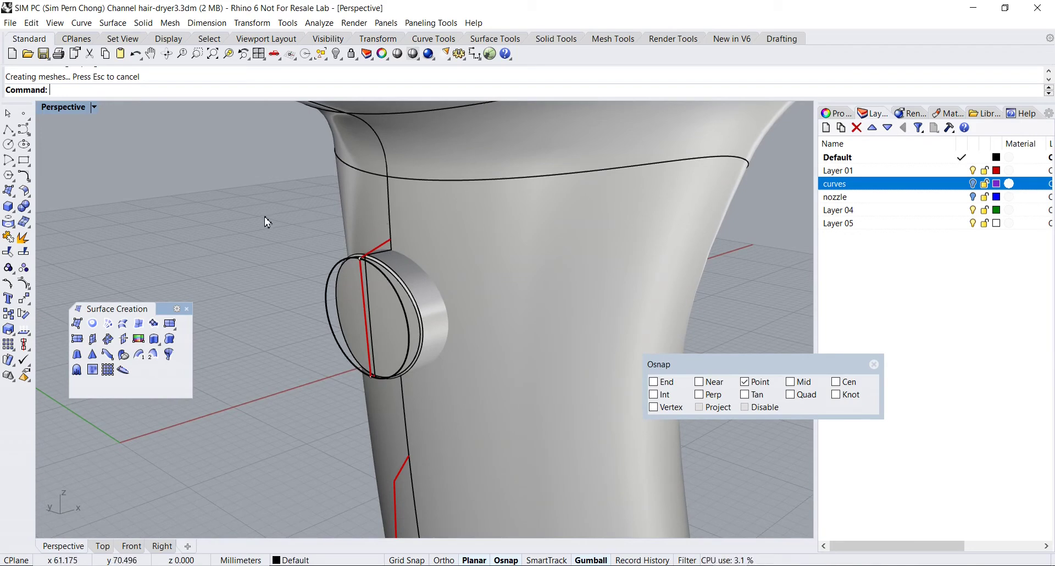
pyautogui.click(25, 205)
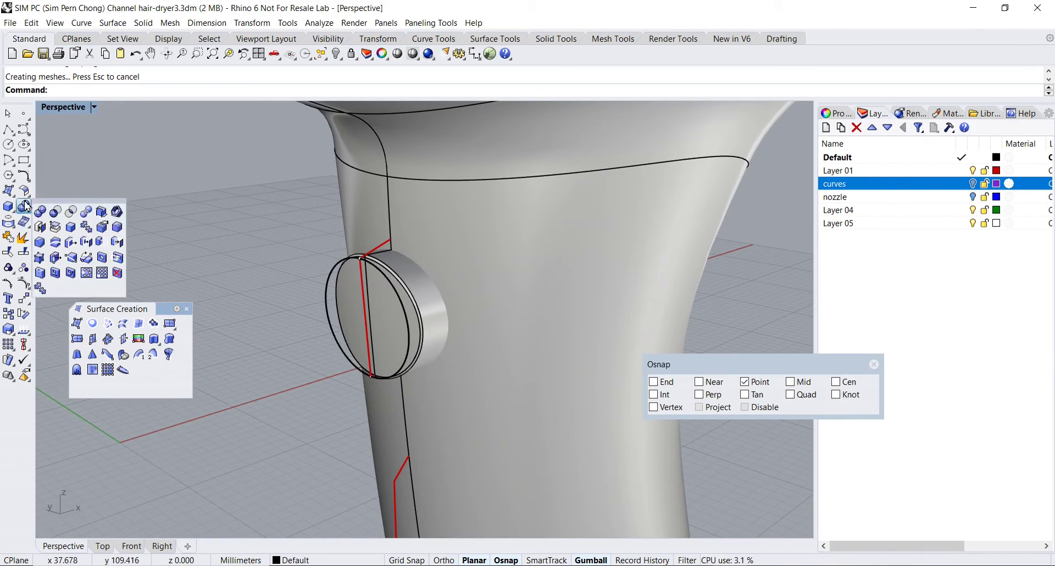
pyautogui.click(54, 213)
pyautogui.scroll(-2, 189, 233)
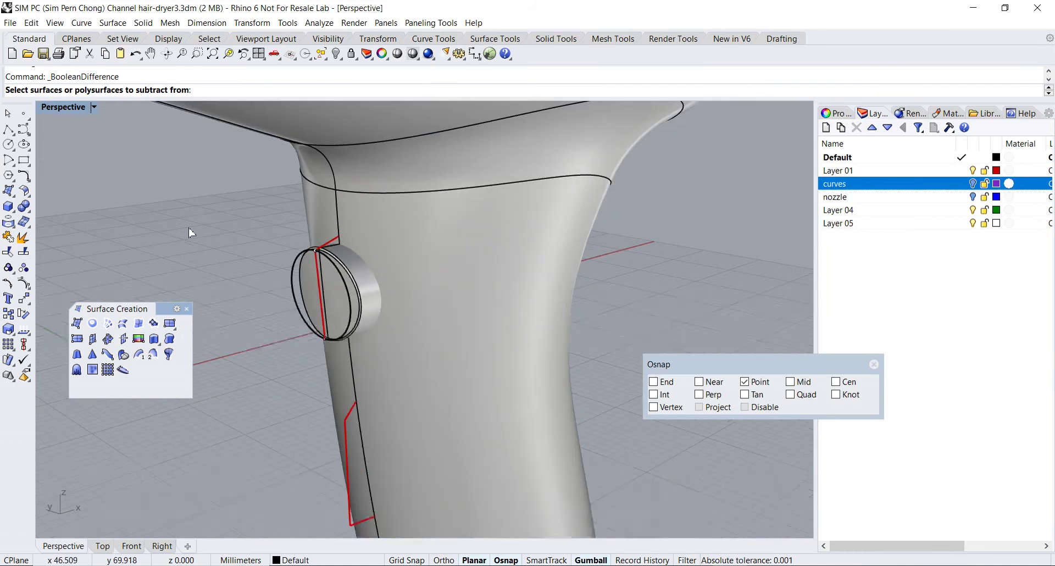
pyautogui.click(439, 259)
pyautogui.press('Return')
pyautogui.scroll(3, 259, 242)
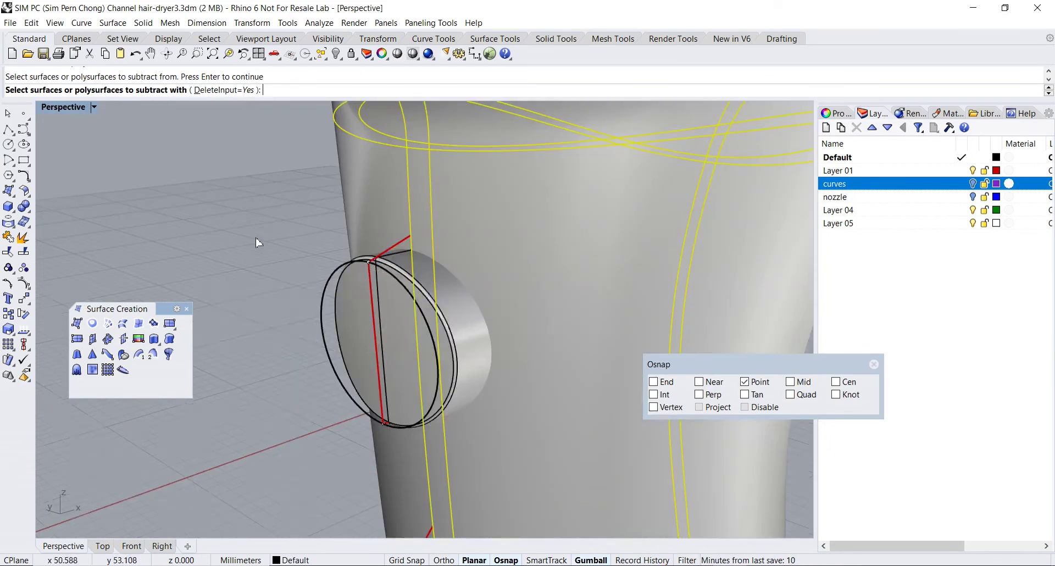
pyautogui.scroll(3, 327, 279)
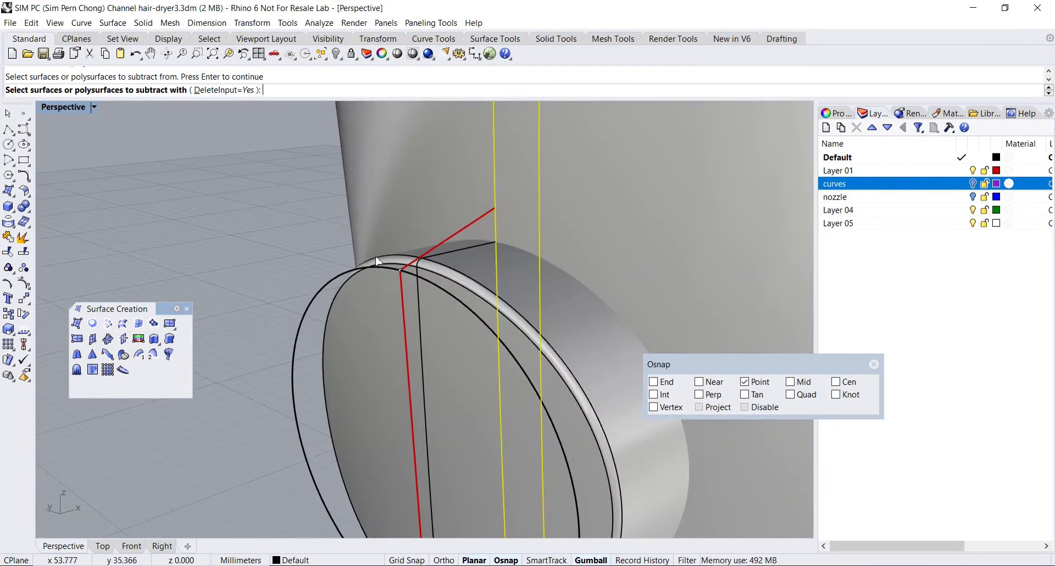
pyautogui.click(376, 261)
pyautogui.scroll(-3, 262, 206)
pyautogui.scroll(4, 262, 206)
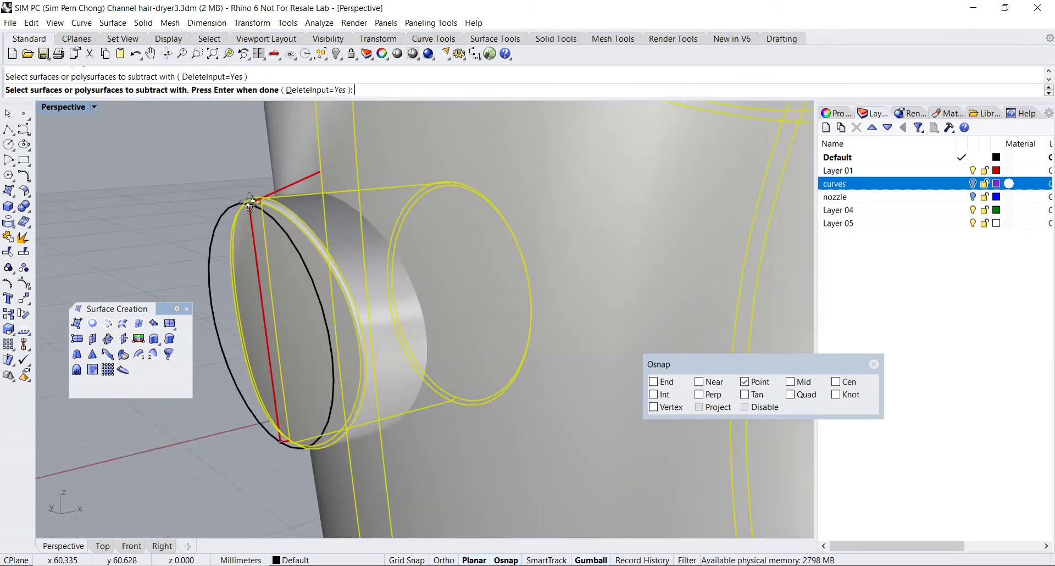
pyautogui.press('Return')
# Blend both halves of the round button's front edge with a 2.5 mm radius
pyautogui.moveTo(229, 192); pyautogui.dragTo(532, 224, button='right')
pyautogui.scroll(4, 431, 247)
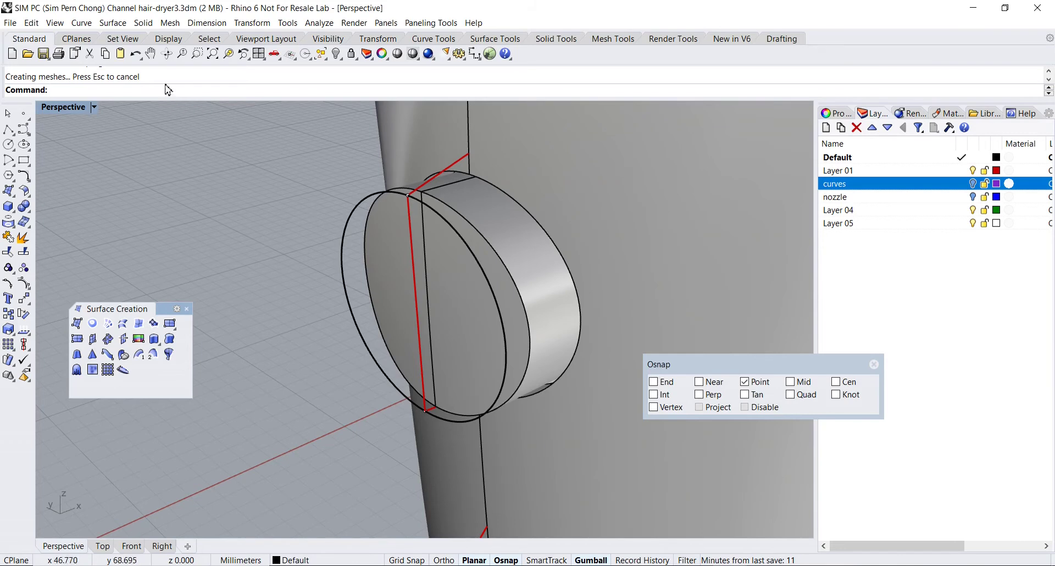
pyautogui.click(143, 23)
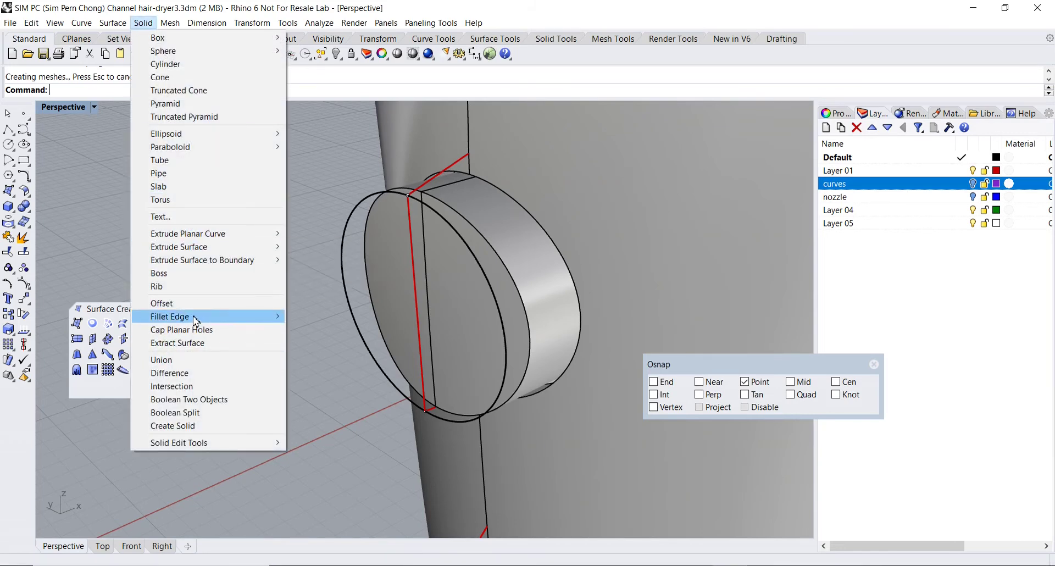
pyautogui.moveTo(196, 320)
pyautogui.click(317, 335)
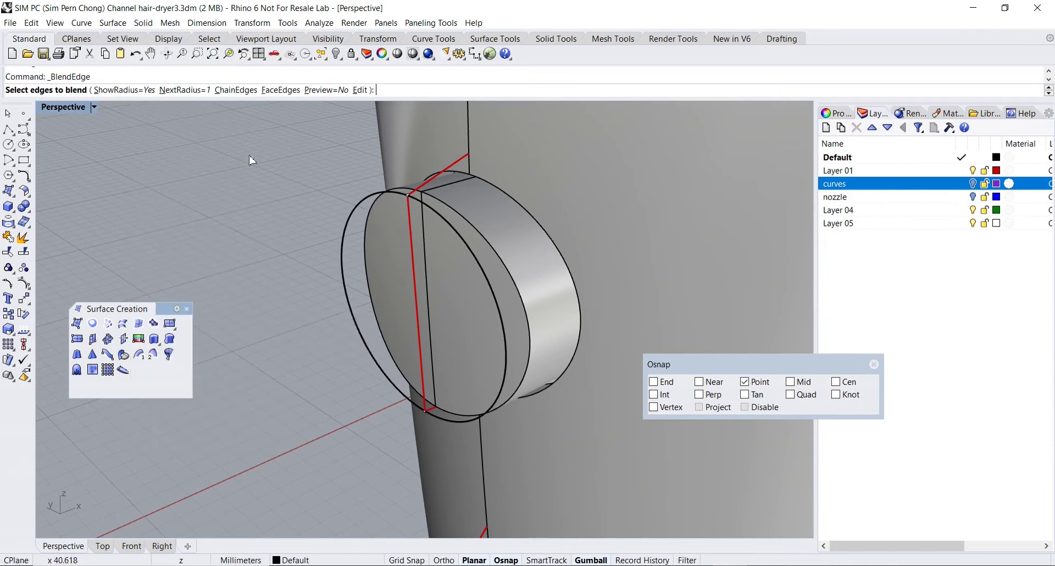
pyautogui.click(185, 90)
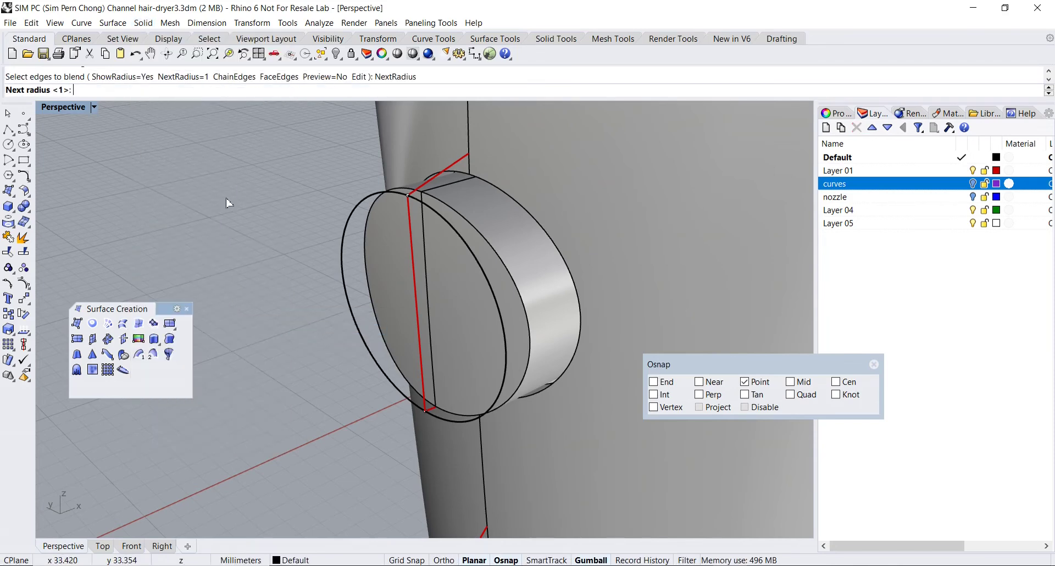
pyautogui.write('2.5')
pyautogui.press('Return')
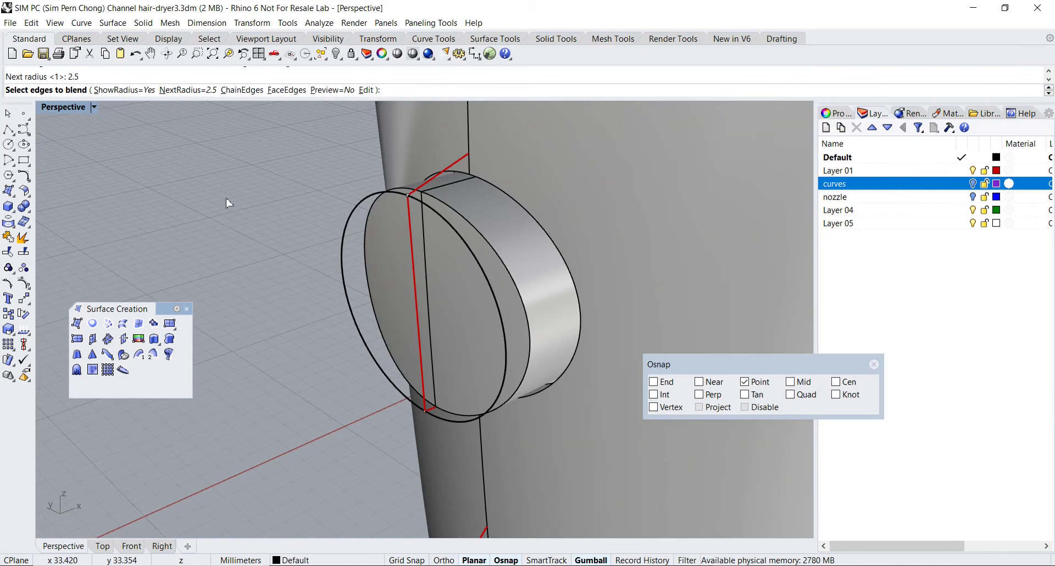
pyautogui.click(472, 226)
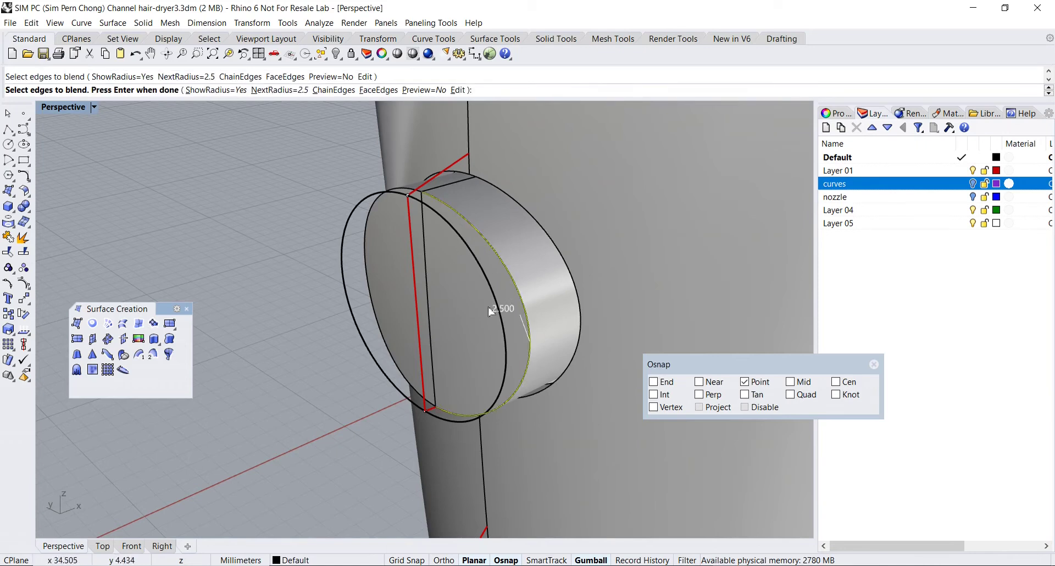
pyautogui.click(402, 375)
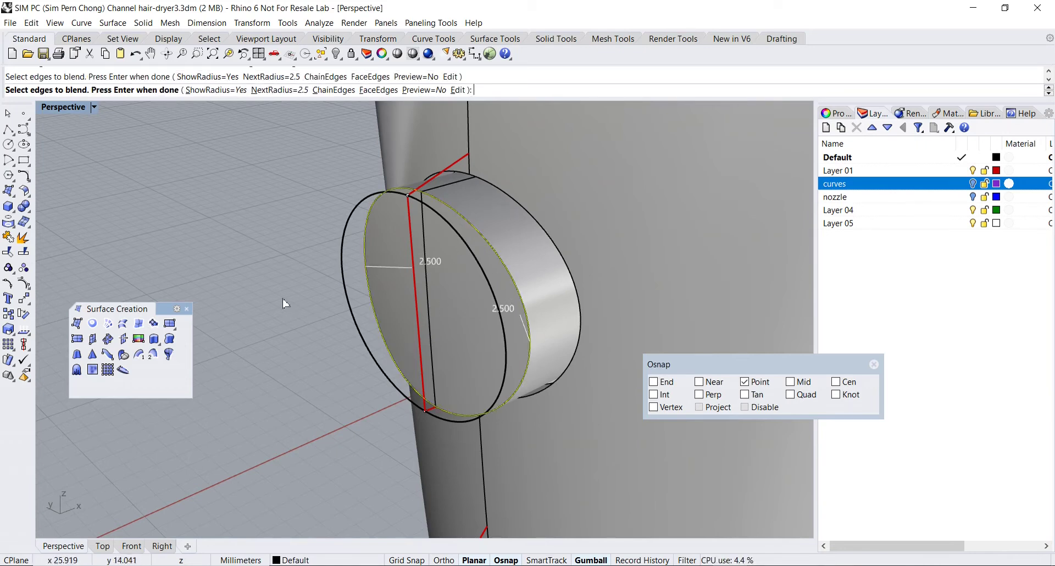
pyautogui.press('Return')
pyautogui.press('Return')
pyautogui.moveTo(285, 305); pyautogui.dragTo(330, 338, button='right')
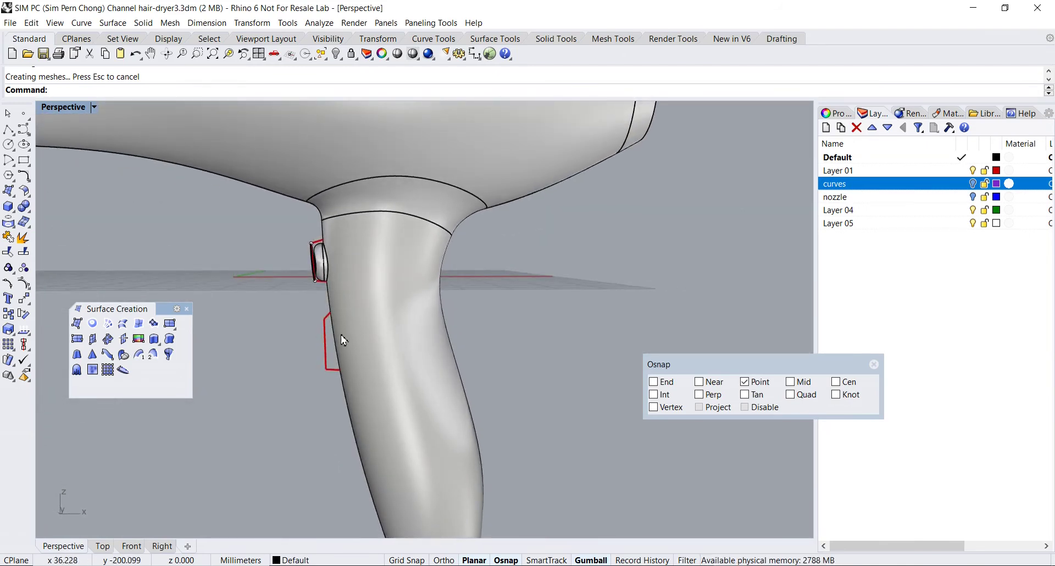
# Draw a circle in the Front view, centred on the handle beside the lower red button profile
pyautogui.doubleClick(45, 109)
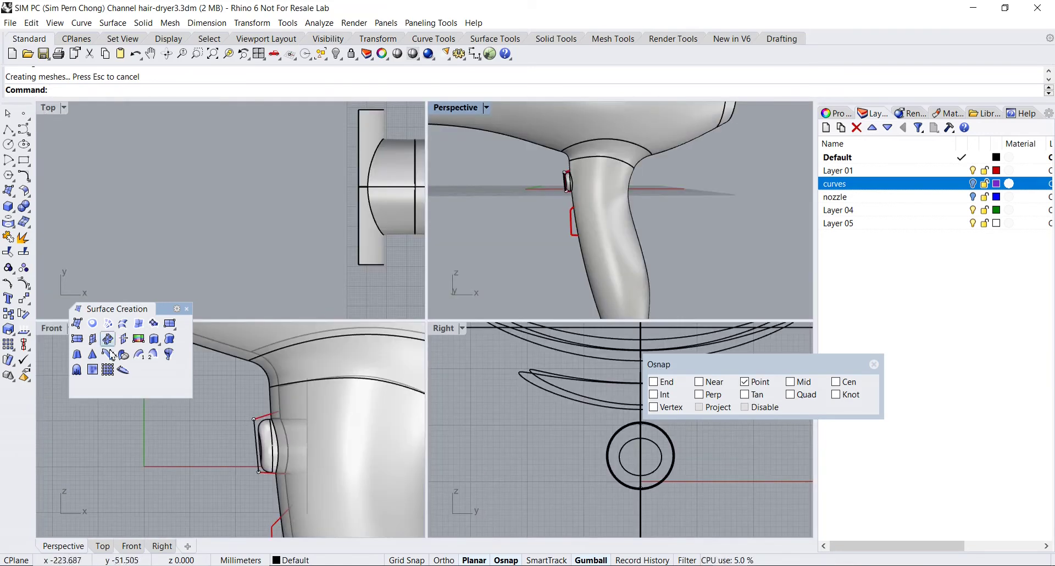
pyautogui.doubleClick(48, 328)
pyautogui.scroll(-2, 374, 362)
pyautogui.moveTo(396, 369); pyautogui.dragTo(387, 251, button='right')
pyautogui.scroll(2, 377, 318)
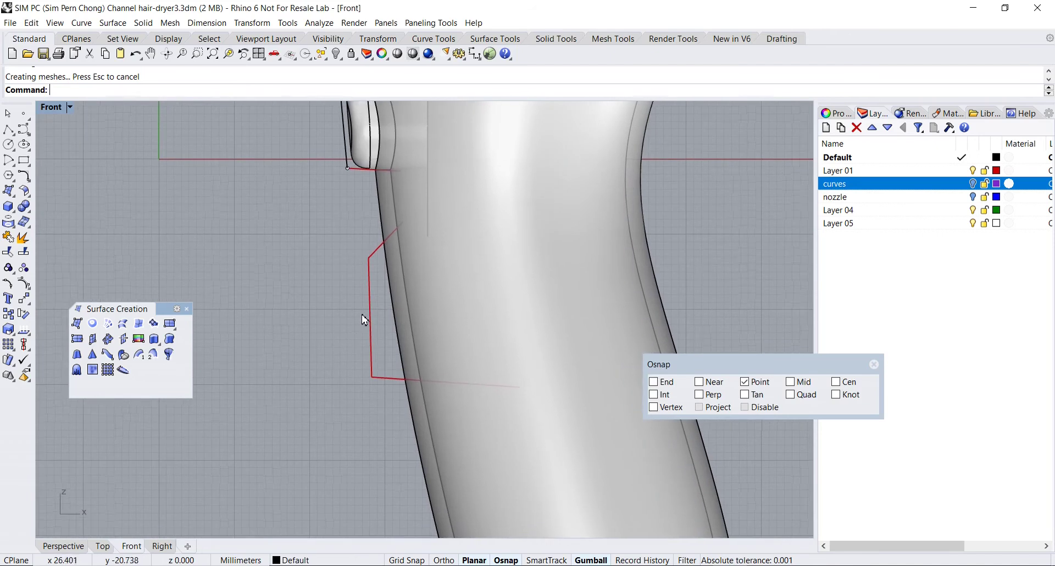
pyautogui.click(8, 144)
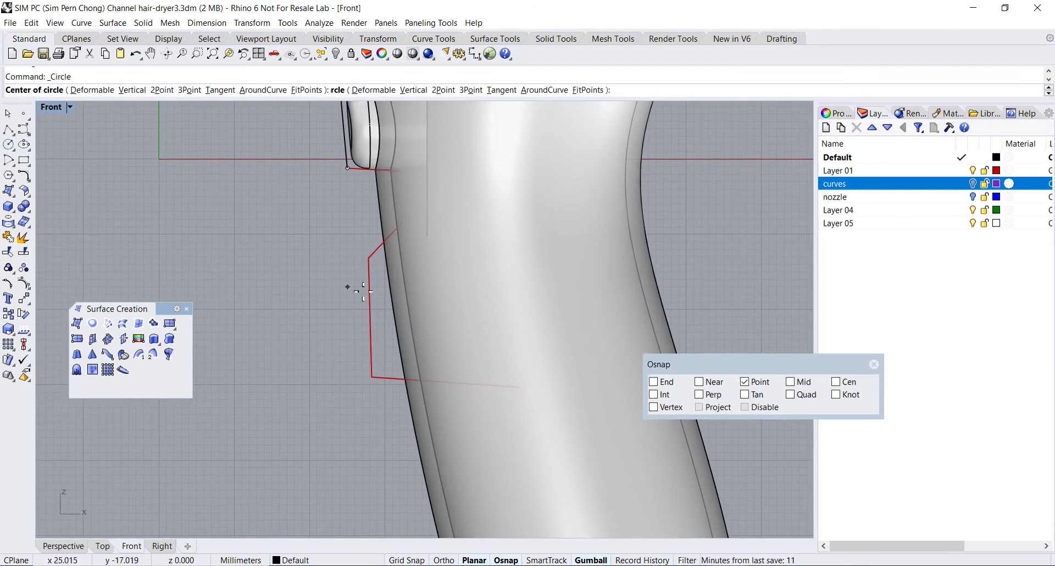
pyautogui.click(450, 307)
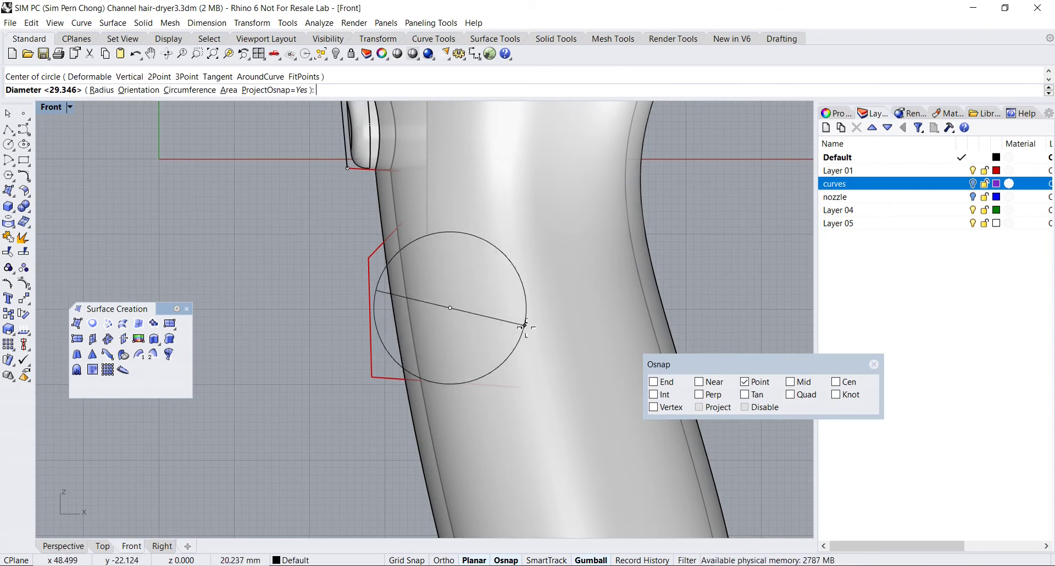
pyautogui.press('F8')
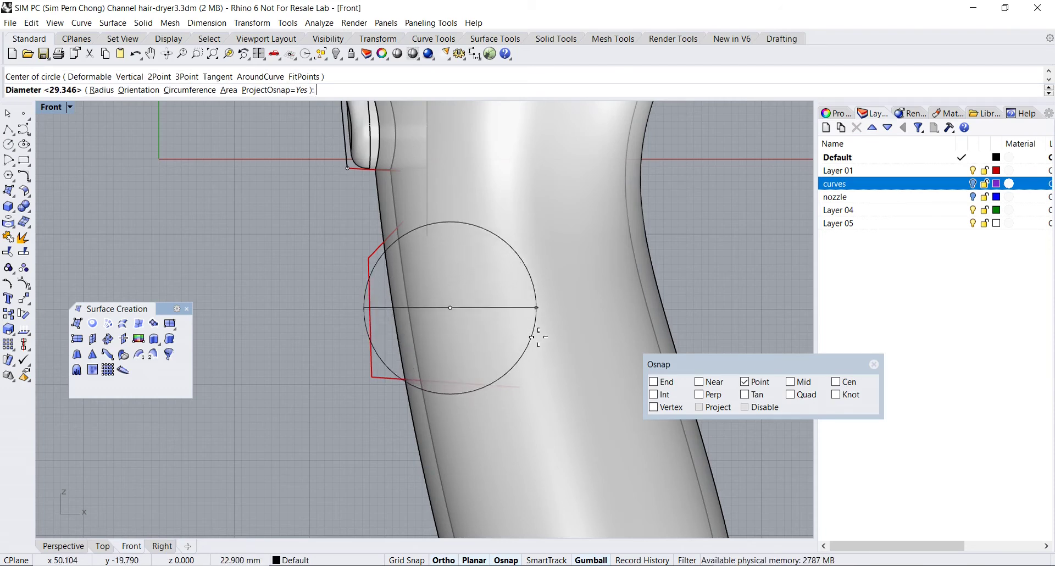
pyautogui.click(533, 336)
pyautogui.click(530, 322)
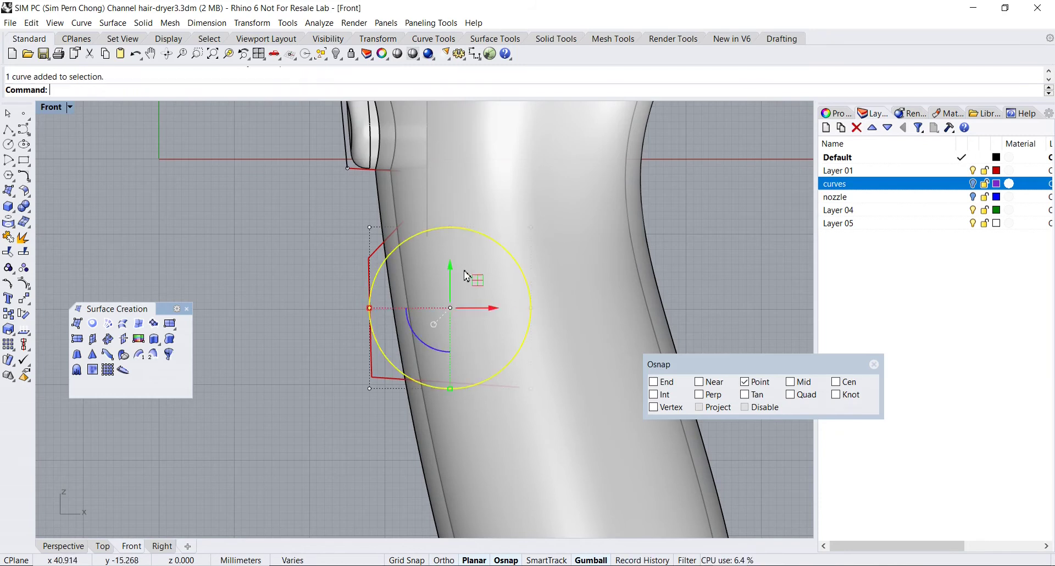
# Shift the circle slightly so its arc bulges just past the front line of the lower red button profile
pyautogui.moveTo(448, 267); pyautogui.dragTo(450, 256)
pyautogui.moveTo(491, 297); pyautogui.dragTo(483, 301)
pyautogui.moveTo(442, 262); pyautogui.dragTo(441, 266)
pyautogui.moveTo(333, 363); pyautogui.dragTo(300, 341, button='right')
pyautogui.scroll(3, 297, 352)
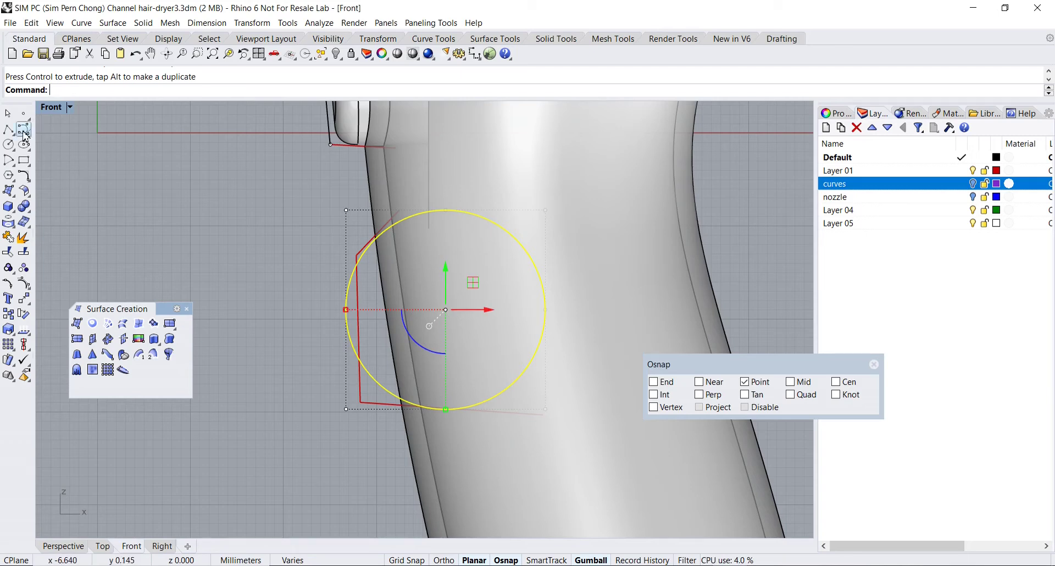
# Enable centre snapping, draw a horizontal line from the circle's centre towards the handle's rear, and shift it partly towards the front
pyautogui.moveTo(767, 363); pyautogui.dragTo(717, 317)
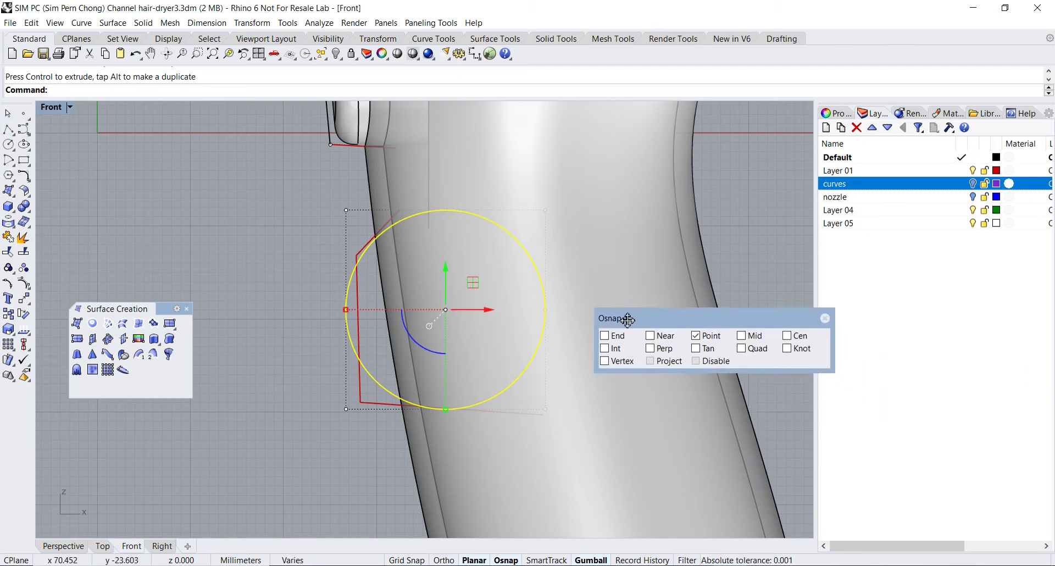
pyautogui.click(787, 337)
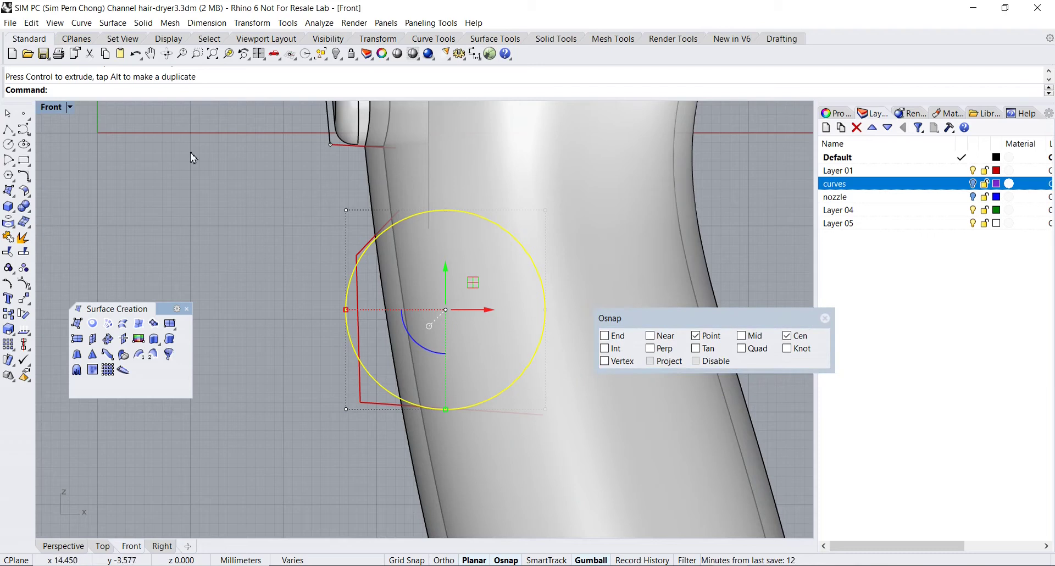
pyautogui.click(8, 129)
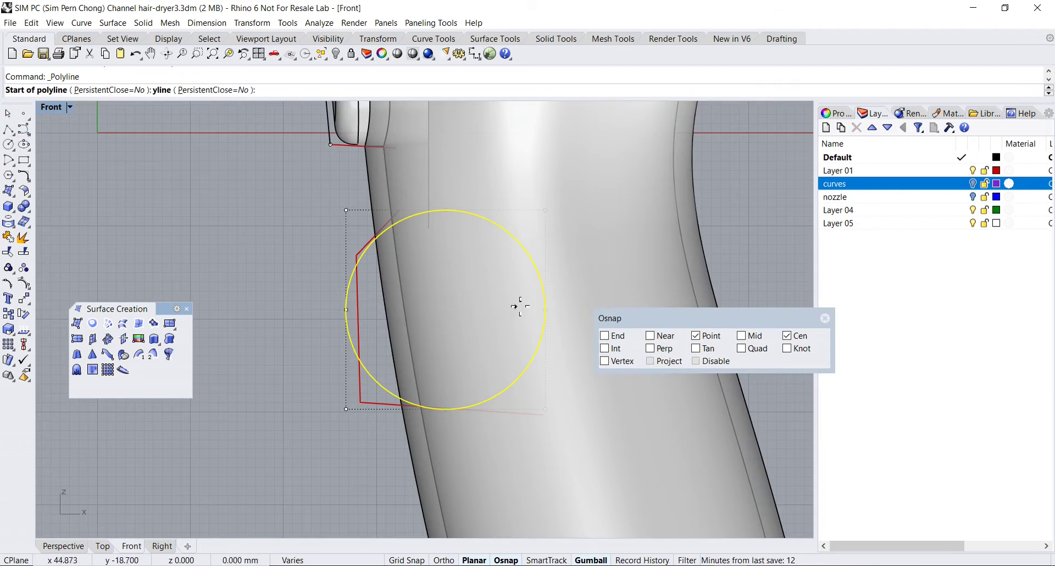
pyautogui.click(529, 266)
pyautogui.press('F8')
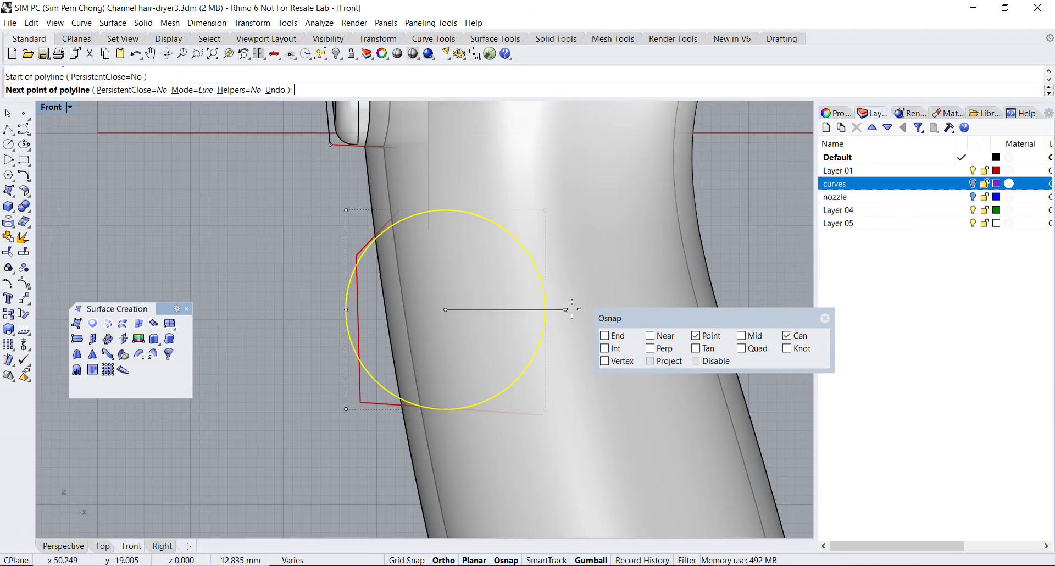
pyautogui.press('Escape')
pyautogui.click(561, 311)
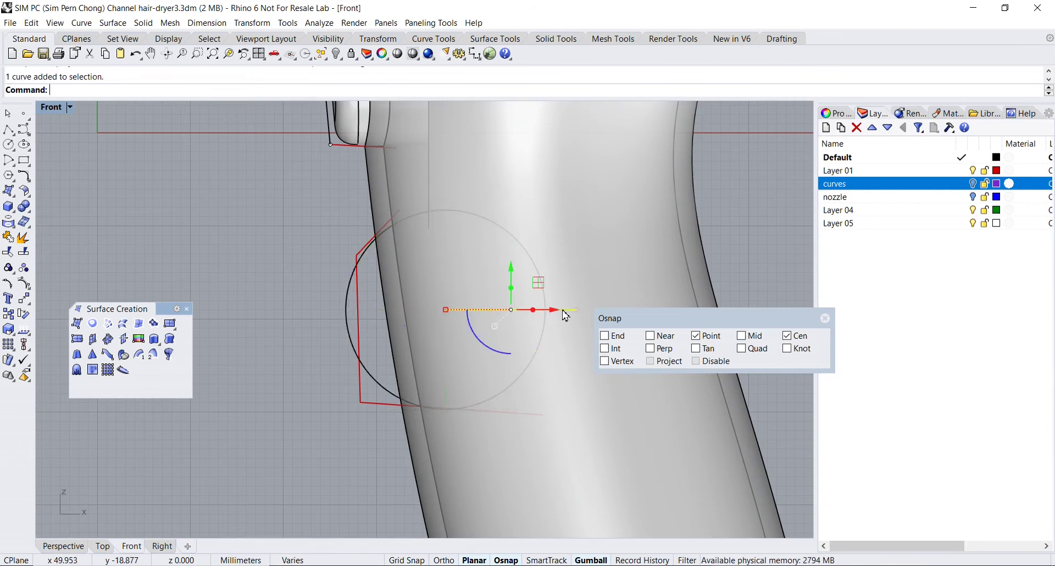
pyautogui.moveTo(552, 314); pyautogui.dragTo(392, 326)
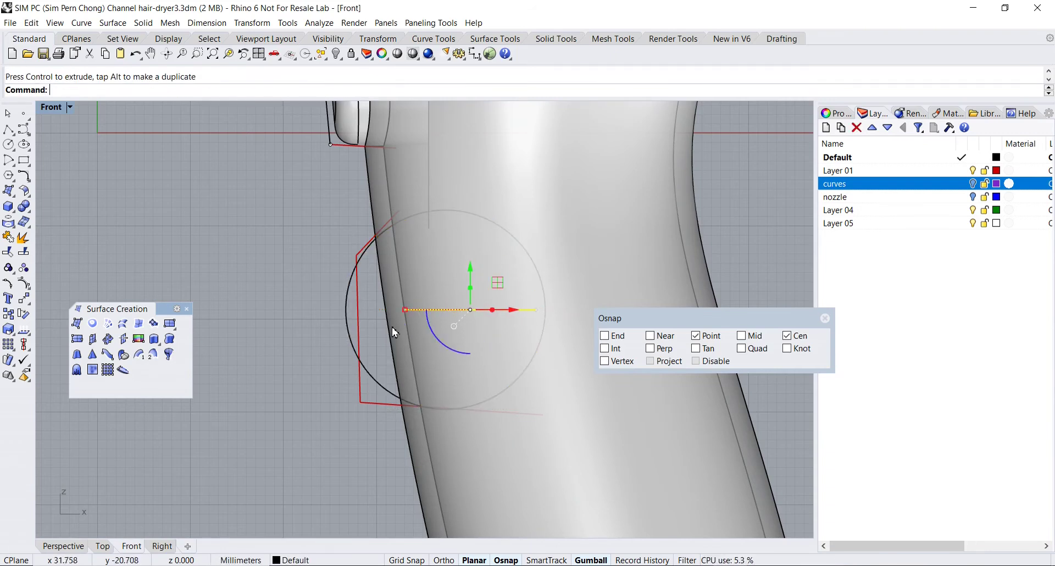
# Isolate the red button profile, the circle and the horizontal line by hiding all other objects
pyautogui.click(358, 296)
pyautogui.keyDown('shift'); pyautogui.click(348, 308); pyautogui.keyUp('shift')
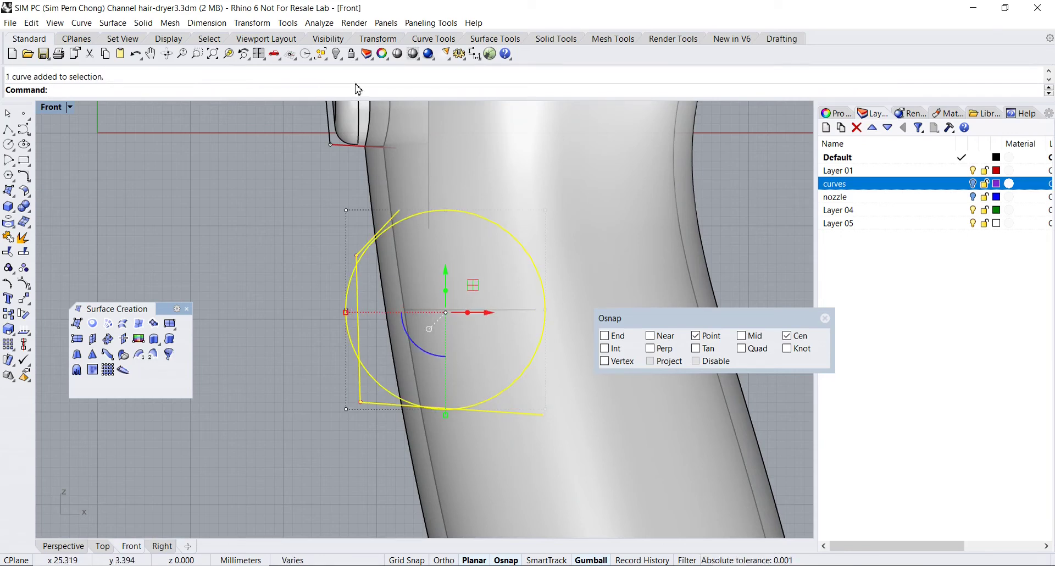
pyautogui.keyDown('shift'); pyautogui.click(515, 310); pyautogui.keyUp('shift')
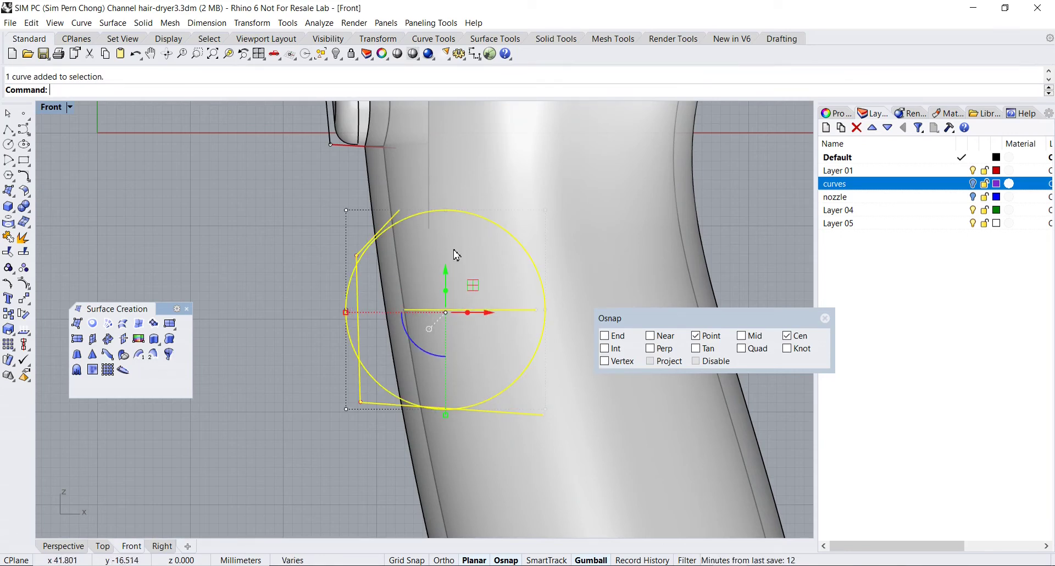
pyautogui.click(336, 53)
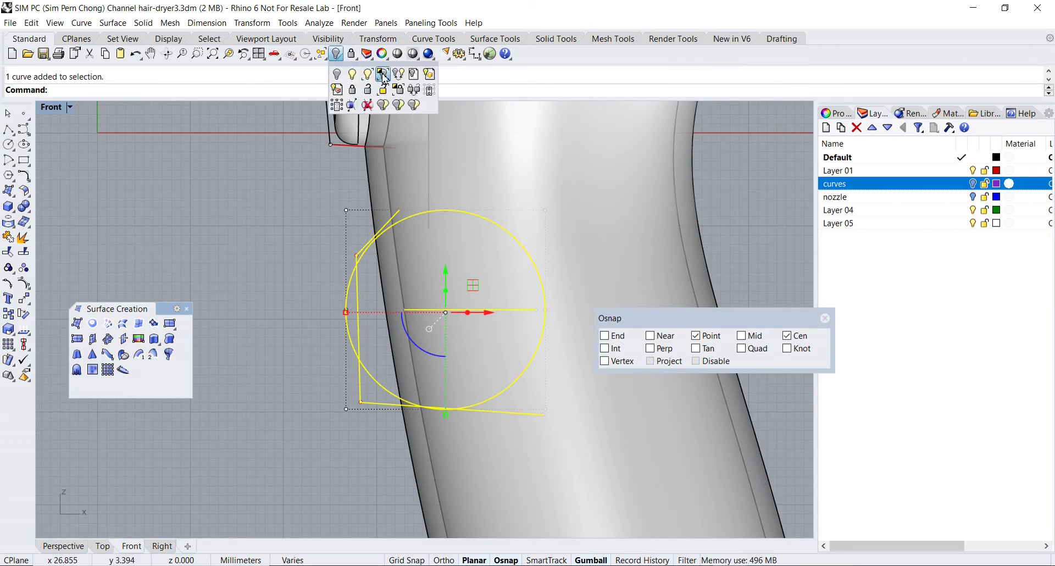
pyautogui.click(375, 77)
pyautogui.scroll(-1, 346, 255)
pyautogui.press('Escape')
pyautogui.scroll(-2, 347, 266)
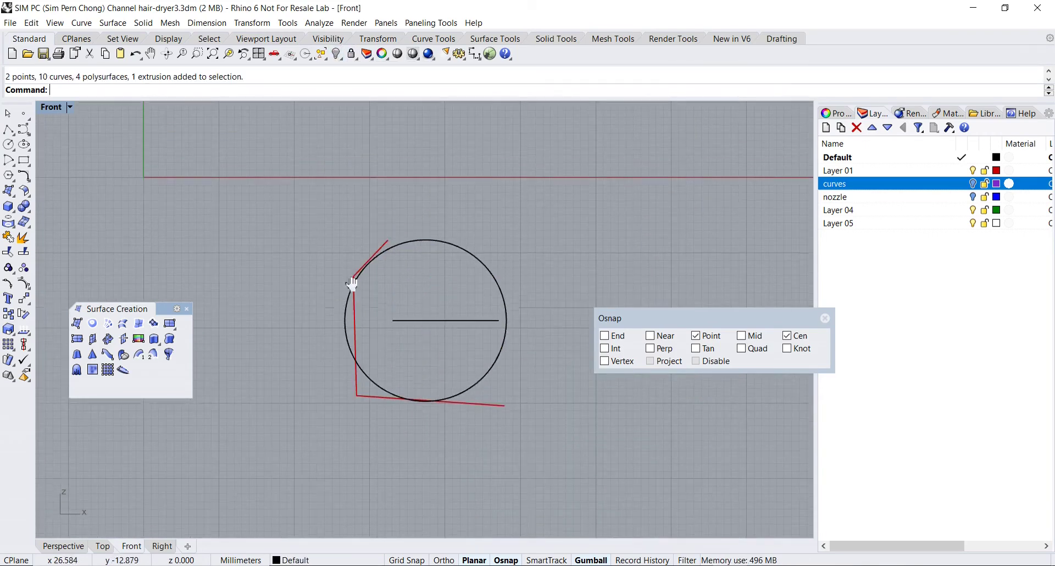
# Draw a vertical line from the circle's centre and stretch it past both the upper and lower edges of the circle
pyautogui.scroll(1, 399, 276)
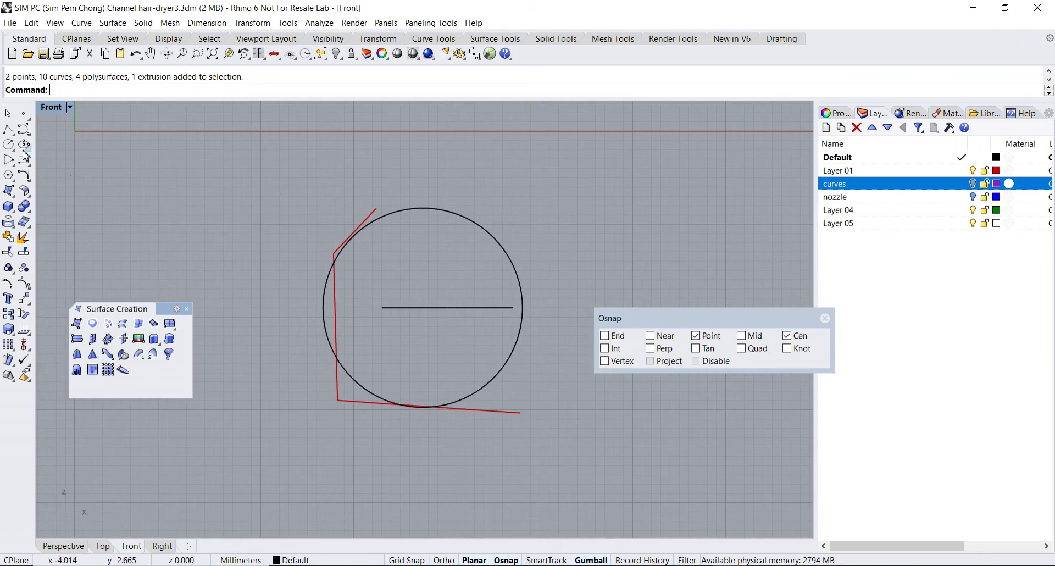
pyautogui.click(8, 129)
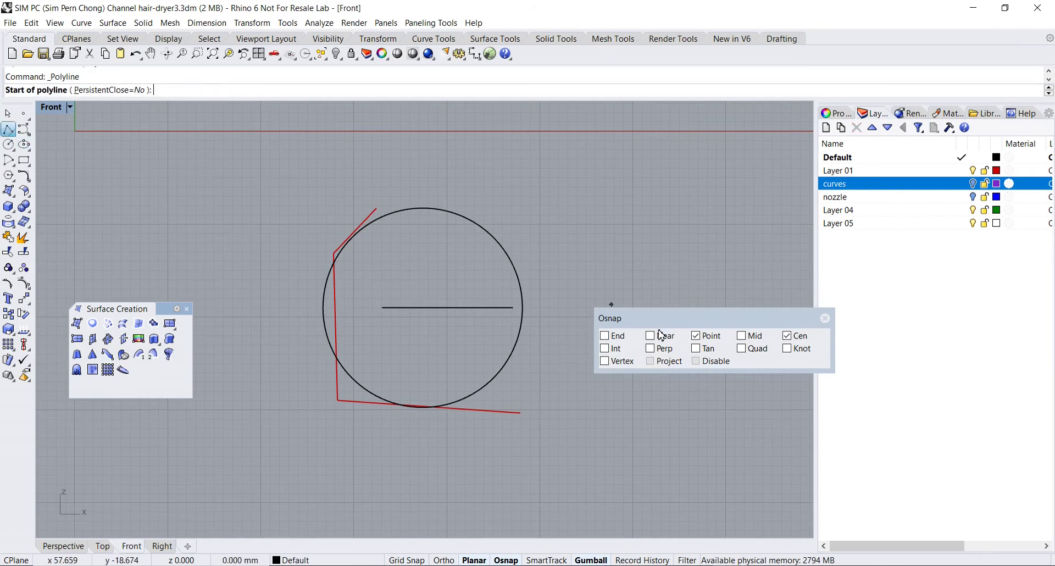
pyautogui.click(502, 242)
pyautogui.press('F8')
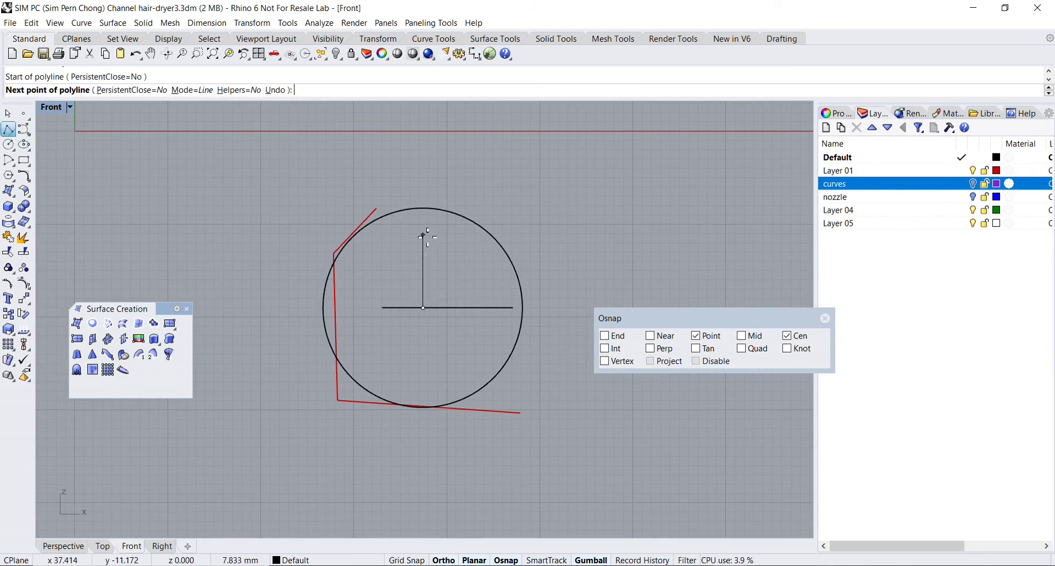
pyautogui.click(426, 236)
pyautogui.press('Return')
pyautogui.click(425, 242)
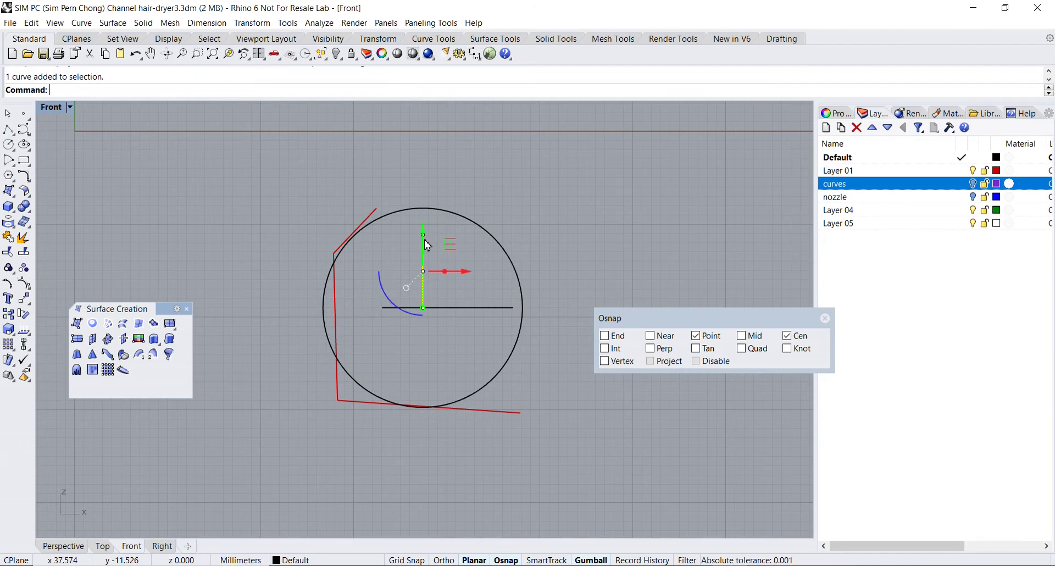
pyautogui.moveTo(423, 309); pyautogui.dragTo(425, 434)
pyautogui.moveTo(424, 244); pyautogui.dragTo(426, 271)
pyautogui.click(481, 289)
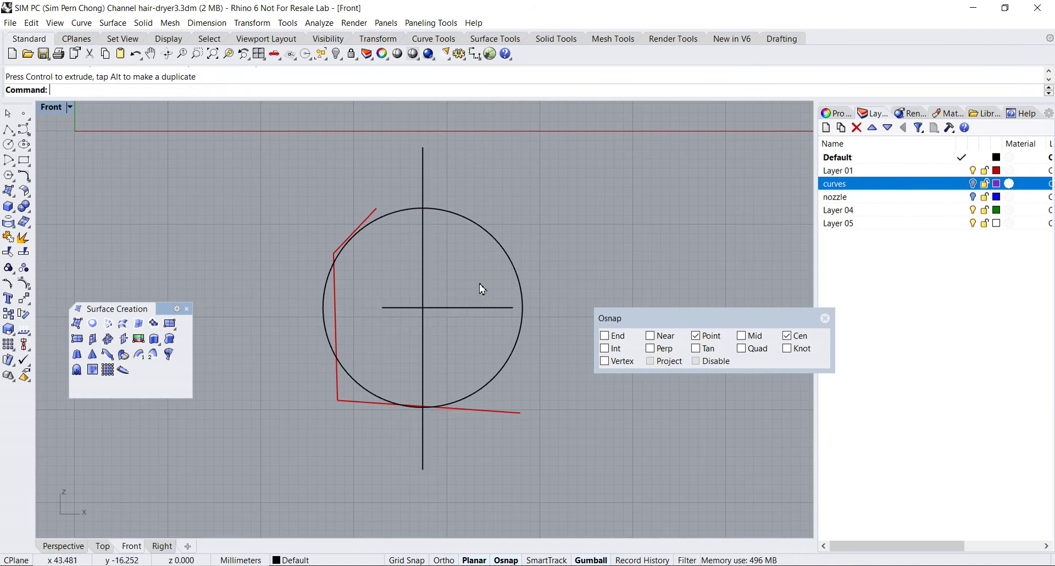
# Lengthen the horizontal centre line so it extends well beyond the front of the circle and red profile
pyautogui.click(495, 308)
pyautogui.moveTo(382, 308); pyautogui.dragTo(271, 308)
pyautogui.moveTo(485, 307); pyautogui.dragTo(379, 306)
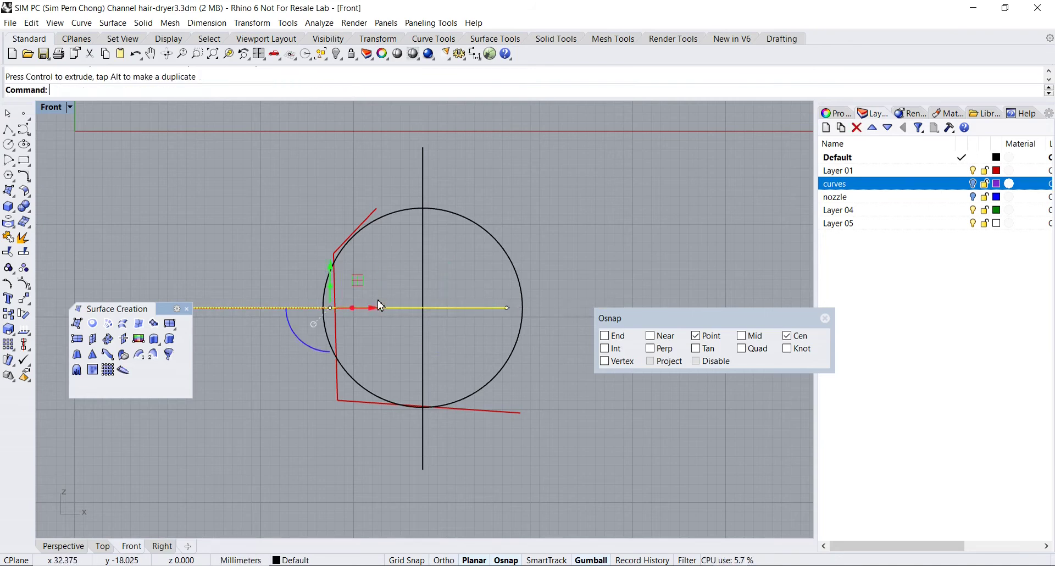
pyautogui.press('Escape')
pyautogui.scroll(-2, 383, 307)
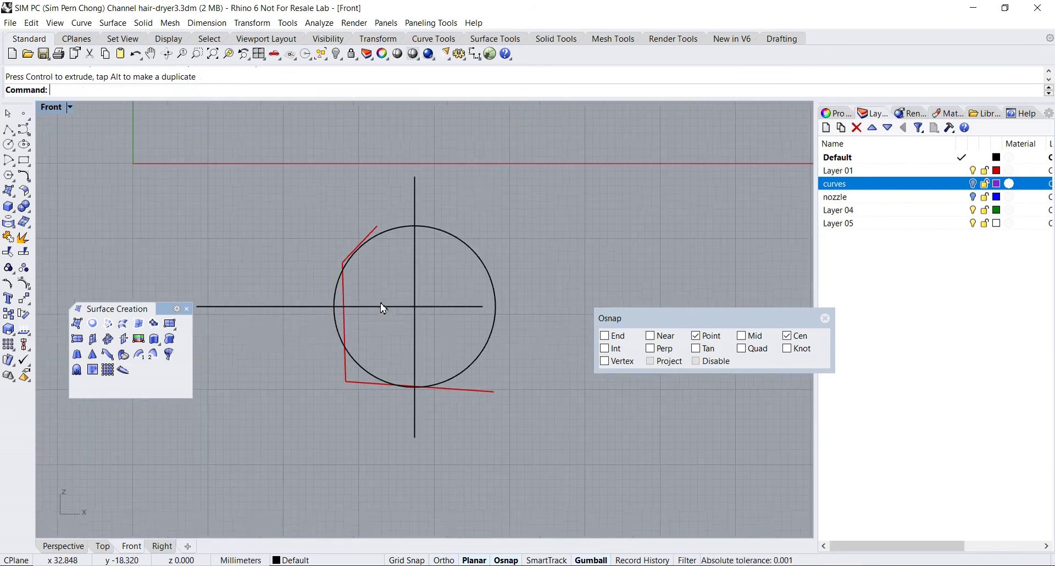
pyautogui.moveTo(383, 318); pyautogui.dragTo(455, 324, button='right')
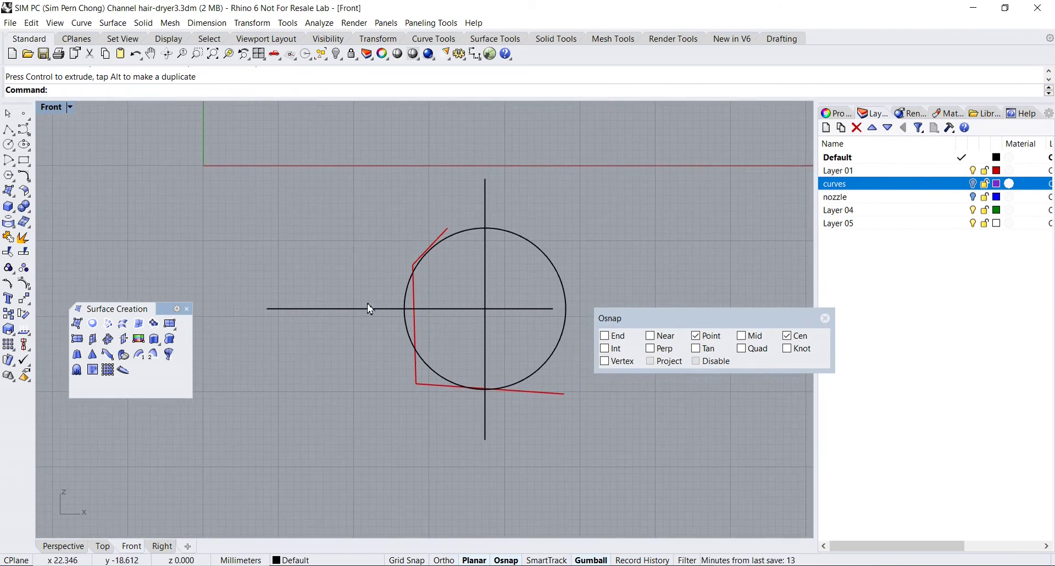
# Draw a tall ellipse centred on the horizontal line in front of the circle, and shift it to overlap the circle's front arc
pyautogui.click(514, 309)
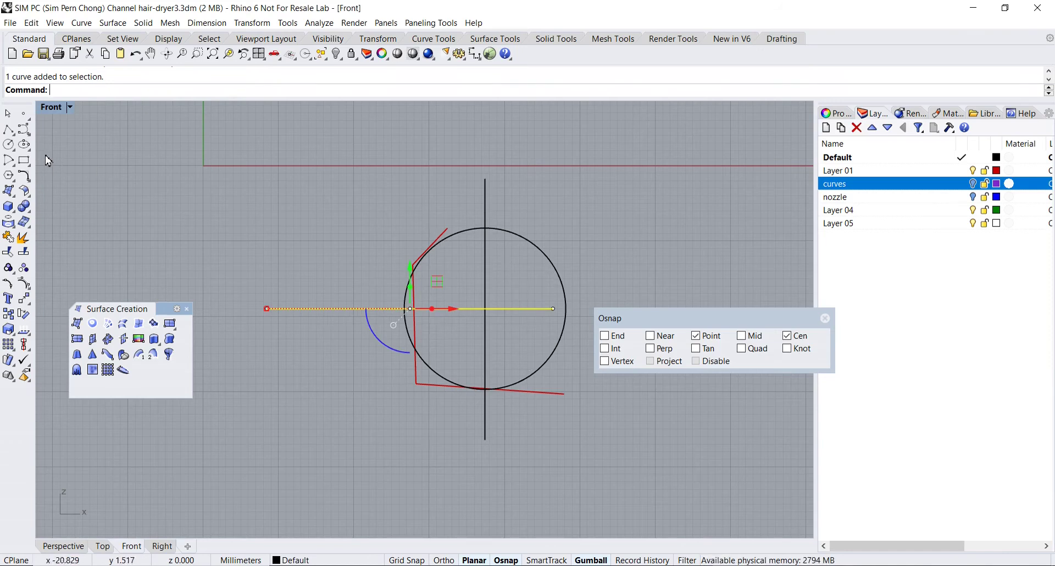
pyautogui.click(24, 147)
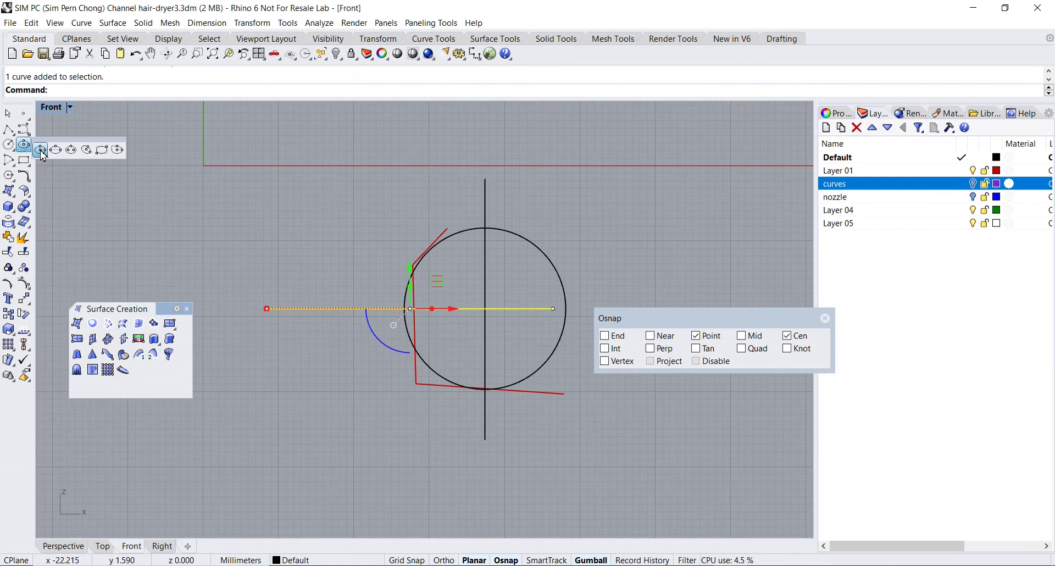
pyautogui.click(41, 150)
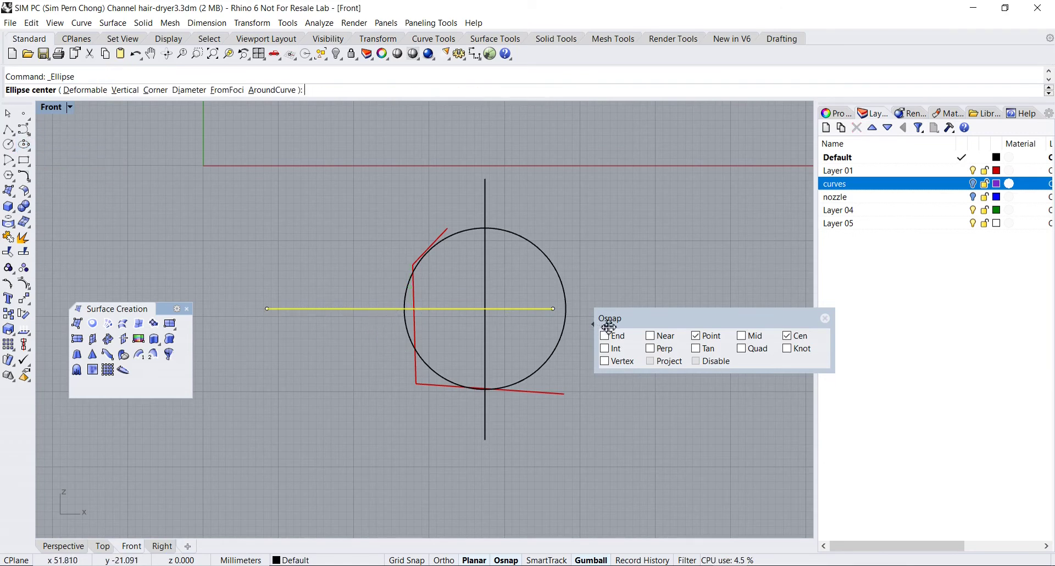
pyautogui.click(650, 336)
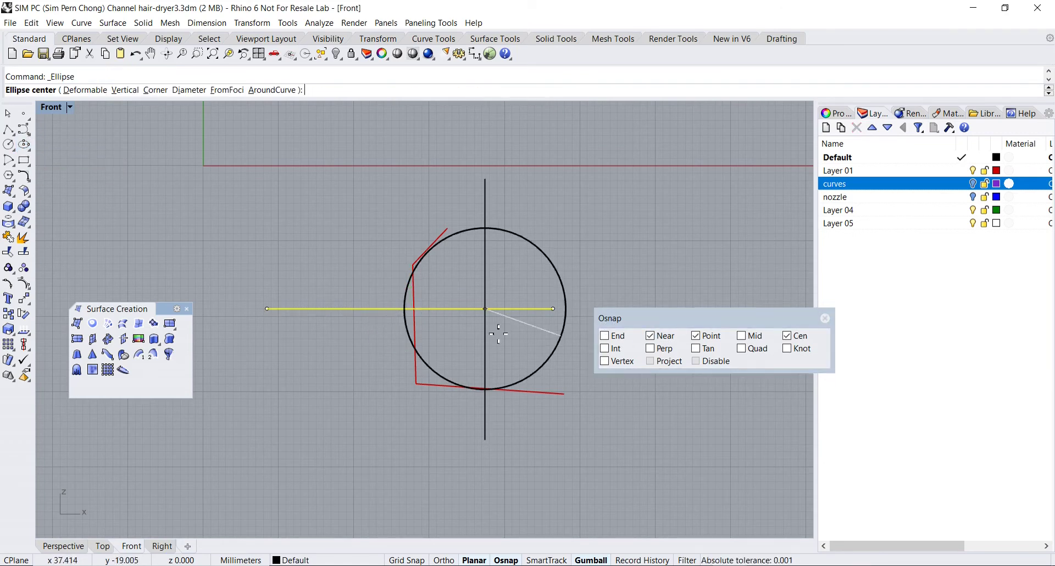
pyautogui.click(368, 310)
pyautogui.click(367, 406)
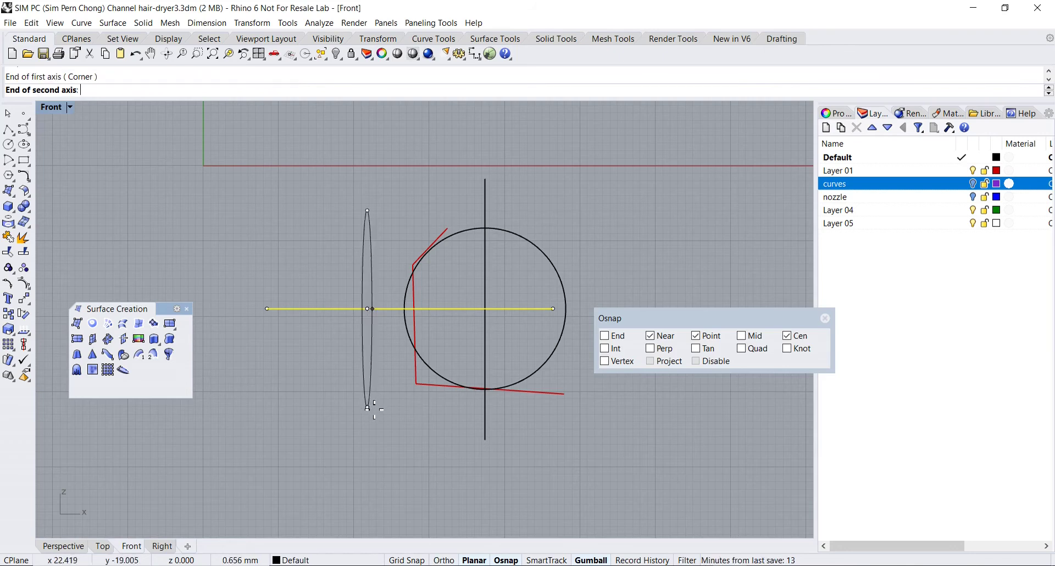
pyautogui.click(423, 419)
pyautogui.click(391, 397)
pyautogui.moveTo(409, 309)
pyautogui.mouseDown()
pyautogui.moveTo(430, 308)
pyautogui.moveTo(420, 314)
pyautogui.mouseUp()
pyautogui.click(267, 252)
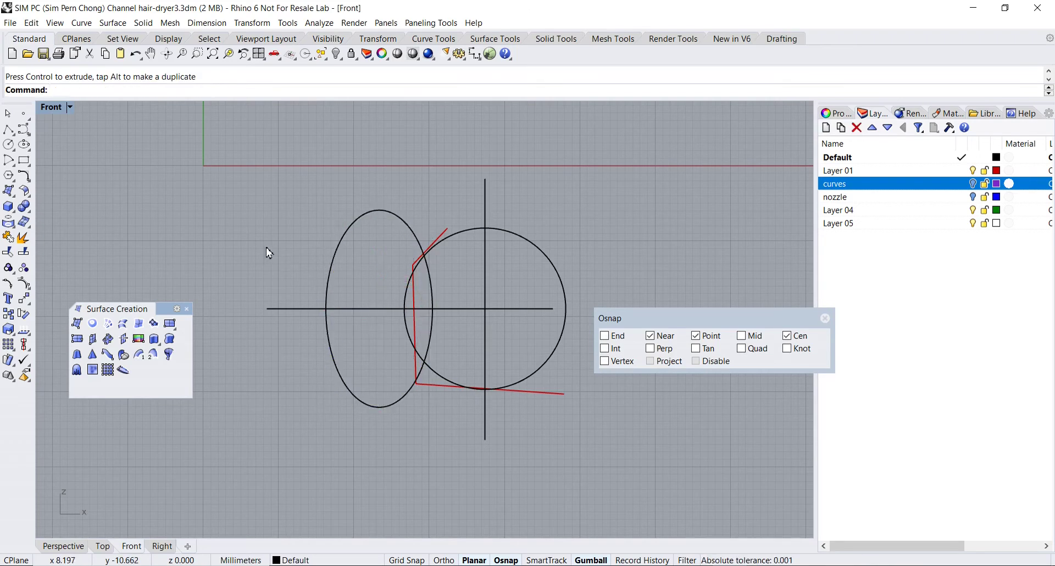
# Trim the ellipse, circle and centre lines against each other into a half-circle profile with a concave front and a straight vertical back
pyautogui.scroll(4, 278, 266)
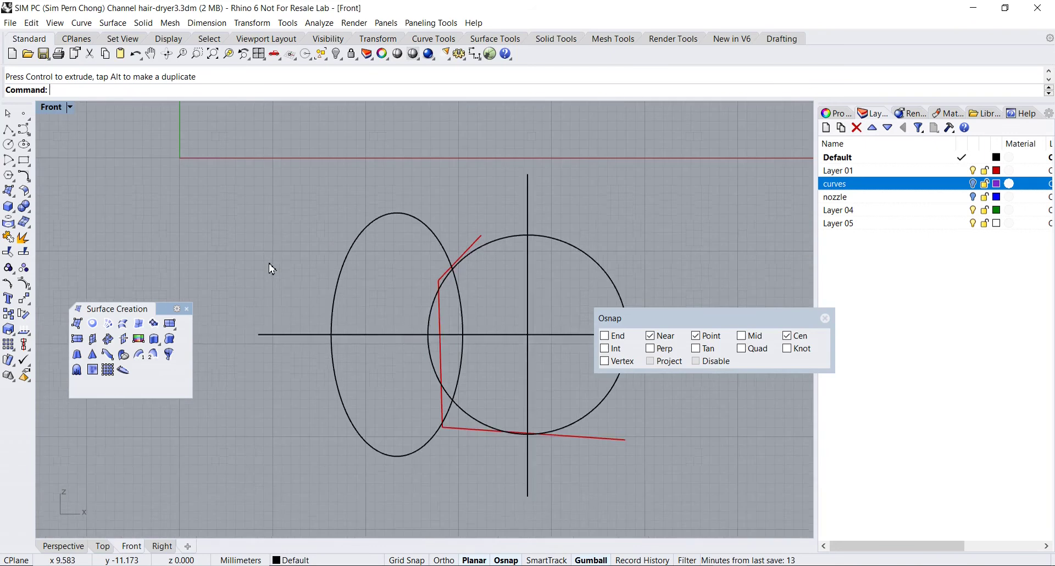
pyautogui.moveTo(275, 265); pyautogui.dragTo(267, 262, button='right')
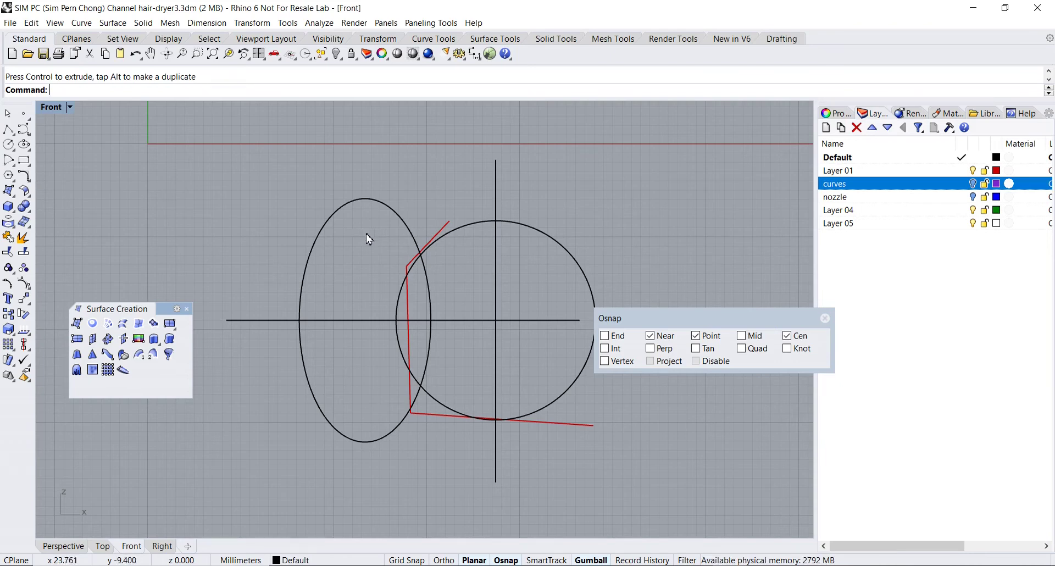
pyautogui.click(8, 253)
pyautogui.click(308, 255)
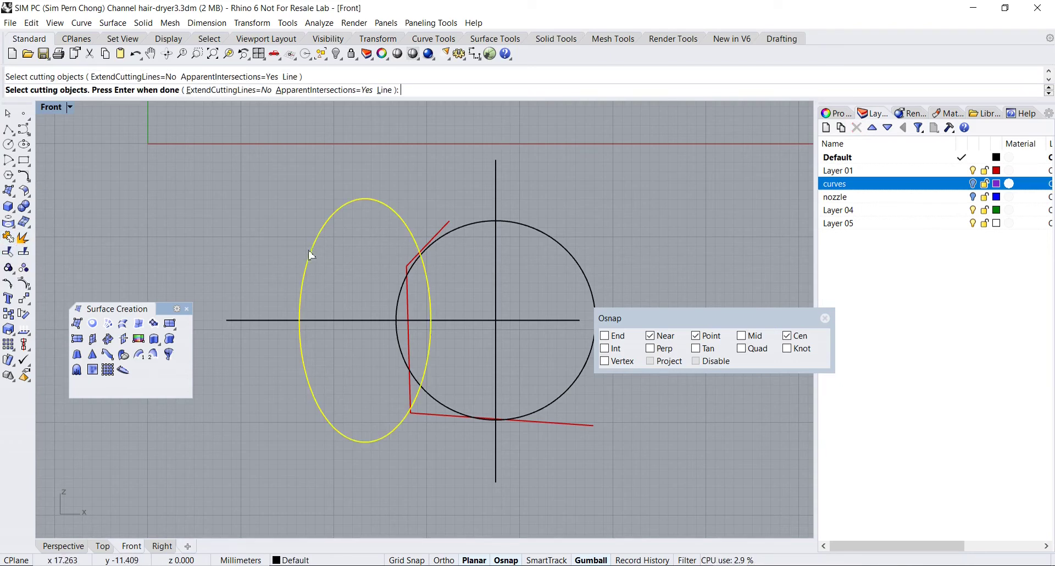
pyautogui.click(332, 319)
pyautogui.click(468, 225)
pyautogui.click(496, 254)
pyautogui.press('Return')
pyautogui.click(404, 224)
pyautogui.click(362, 321)
pyautogui.click(419, 323)
pyautogui.click(406, 417)
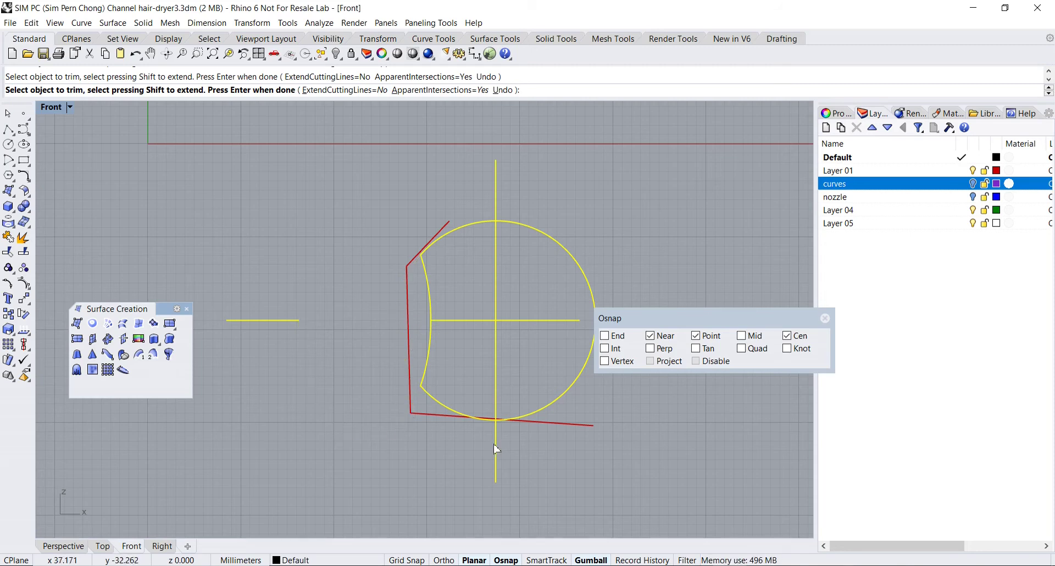
pyautogui.click(567, 395)
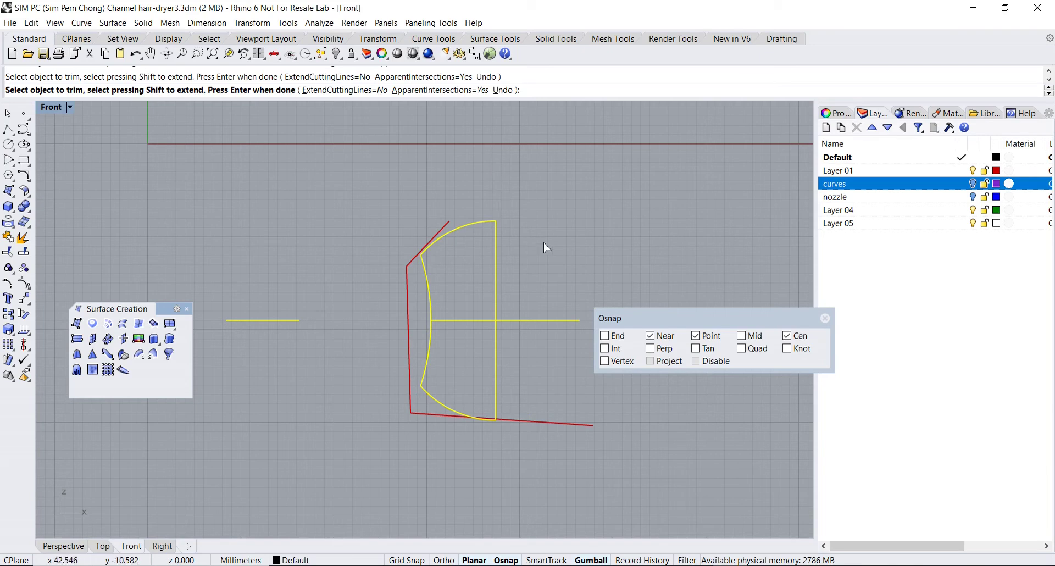
pyautogui.press('Return')
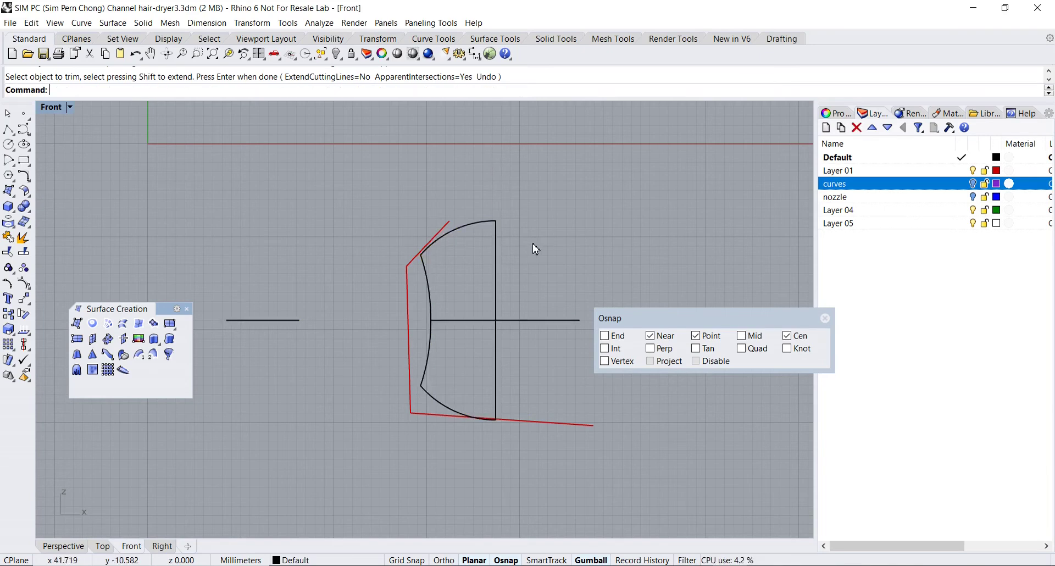
# Join the vertical line, the two circle arcs and the concave ellipse arc into one closed profile curve
pyautogui.click(497, 266)
pyautogui.keyDown('shift'); pyautogui.click(475, 223); pyautogui.keyUp('shift')
pyautogui.keyDown('shift'); pyautogui.click(429, 279); pyautogui.keyUp('shift')
pyautogui.keyDown('shift'); pyautogui.click(437, 409); pyautogui.keyUp('shift')
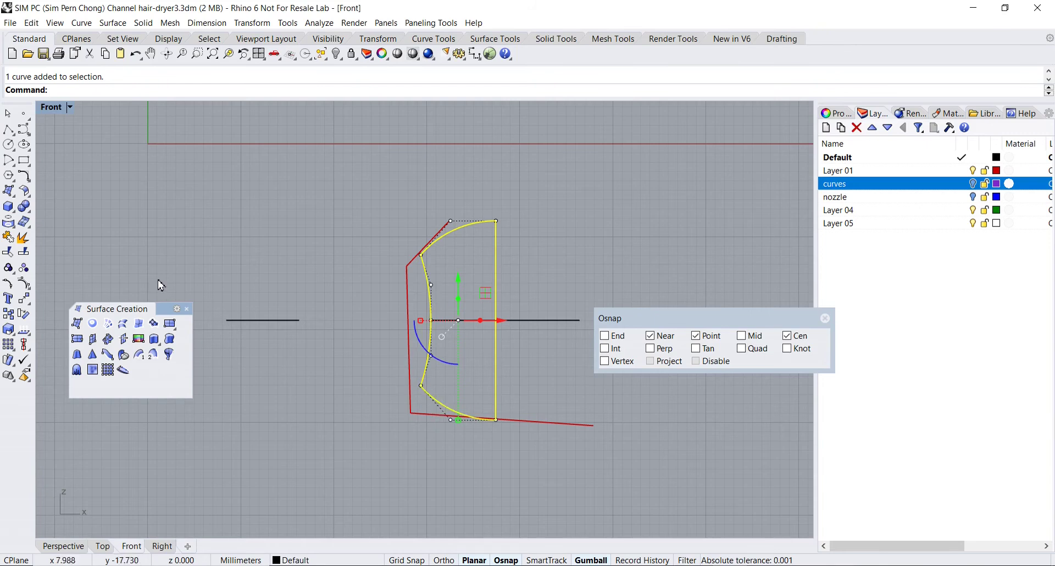
pyautogui.click(24, 237)
pyautogui.click(226, 243)
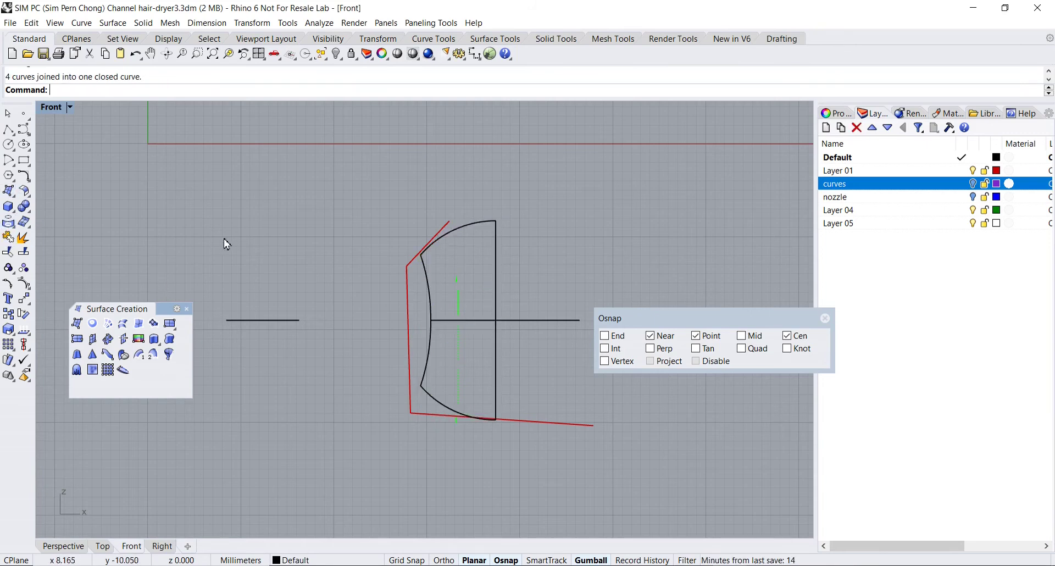
# Delete the leftover horizontal line segment in front of the profile and show all hidden objects with the closed profile selected
pyautogui.click(277, 324)
pyautogui.press('Delete')
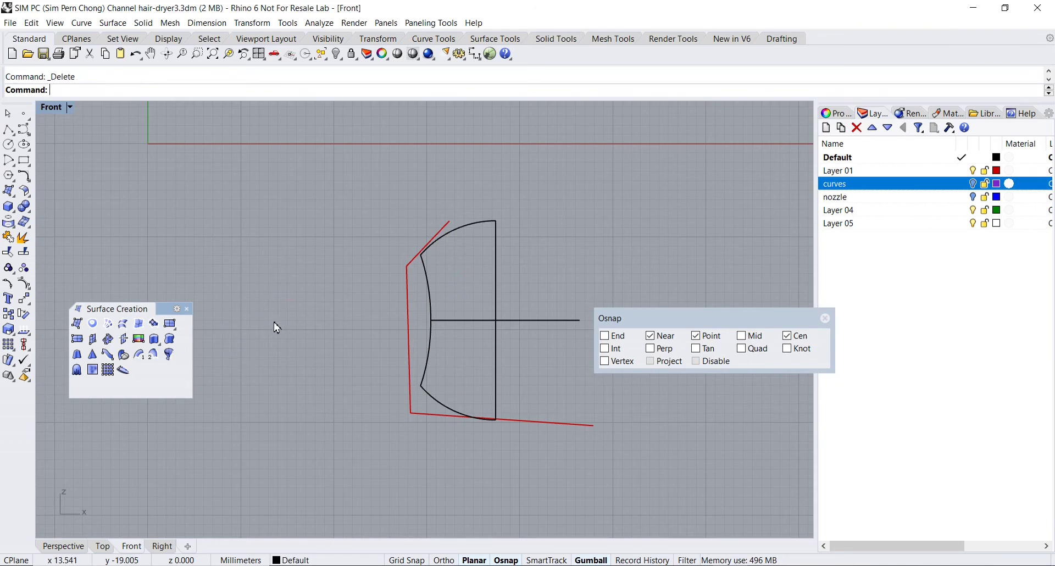
pyautogui.click(431, 298)
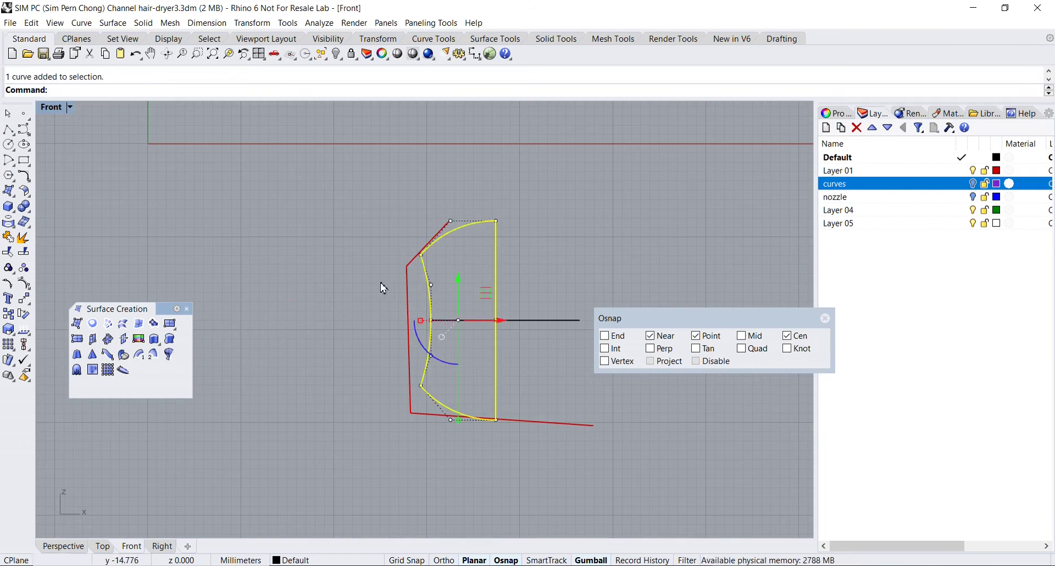
pyautogui.click(336, 54)
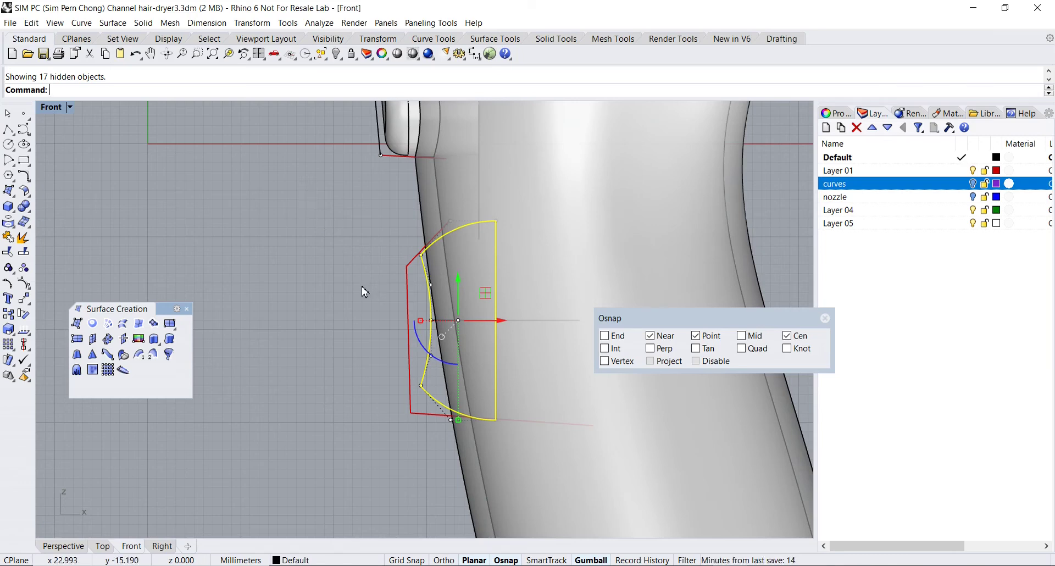
# Move the closed profile together with the horizontal centre line forward until its concave front meets the red reference outline
pyautogui.scroll(-5, 367, 287)
pyautogui.scroll(5, 364, 287)
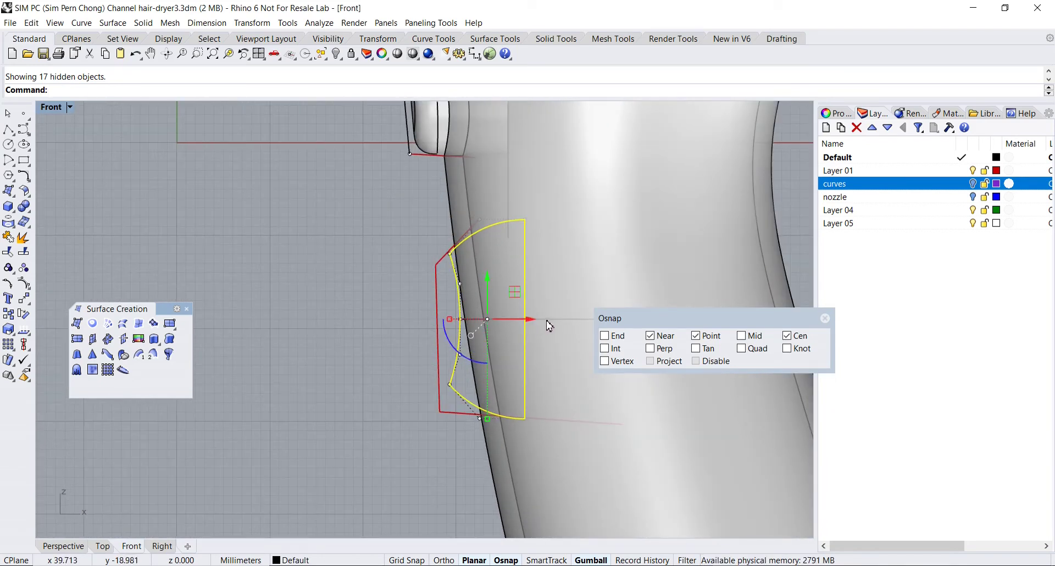
pyautogui.keyDown('shift'); pyautogui.click(547, 320); pyautogui.keyUp('shift')
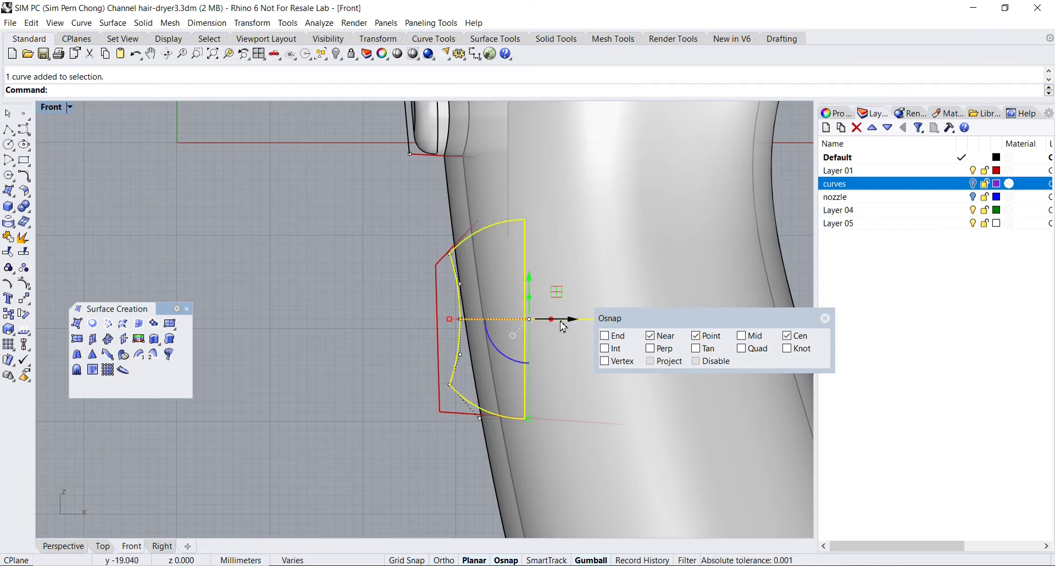
pyautogui.moveTo(557, 322); pyautogui.dragTo(556, 324)
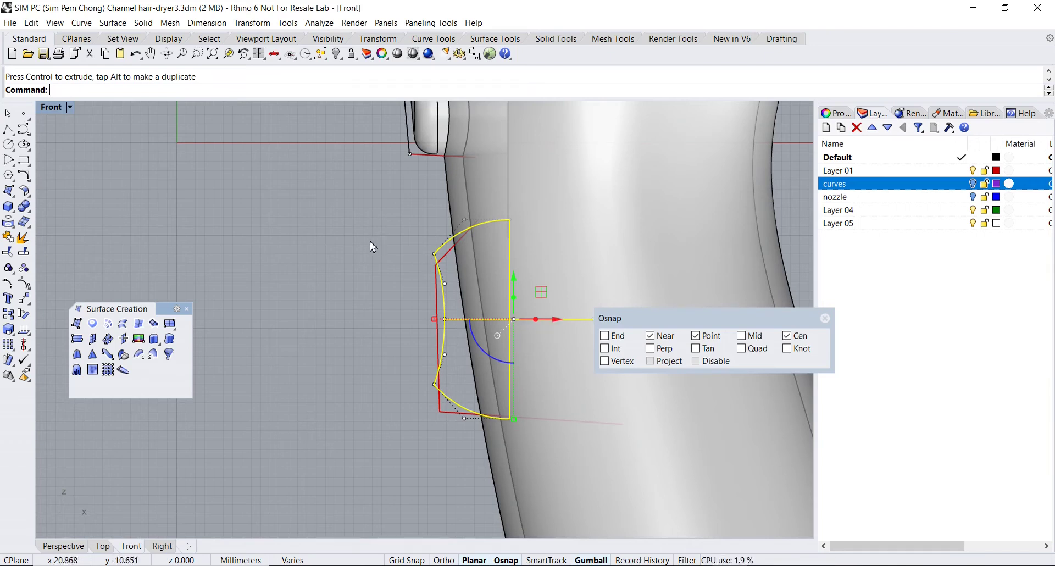
# Extrude the selected profile and centre line about 11 mm to both sides as open surfaces
pyautogui.doubleClick(57, 110)
pyautogui.doubleClick(445, 108)
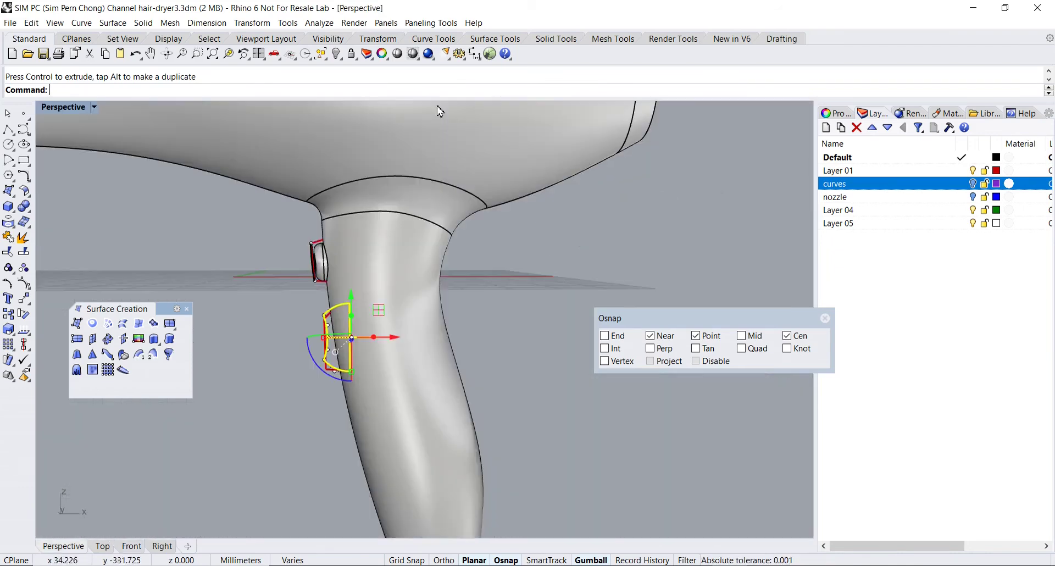
pyautogui.moveTo(326, 318); pyautogui.dragTo(347, 321, button='right')
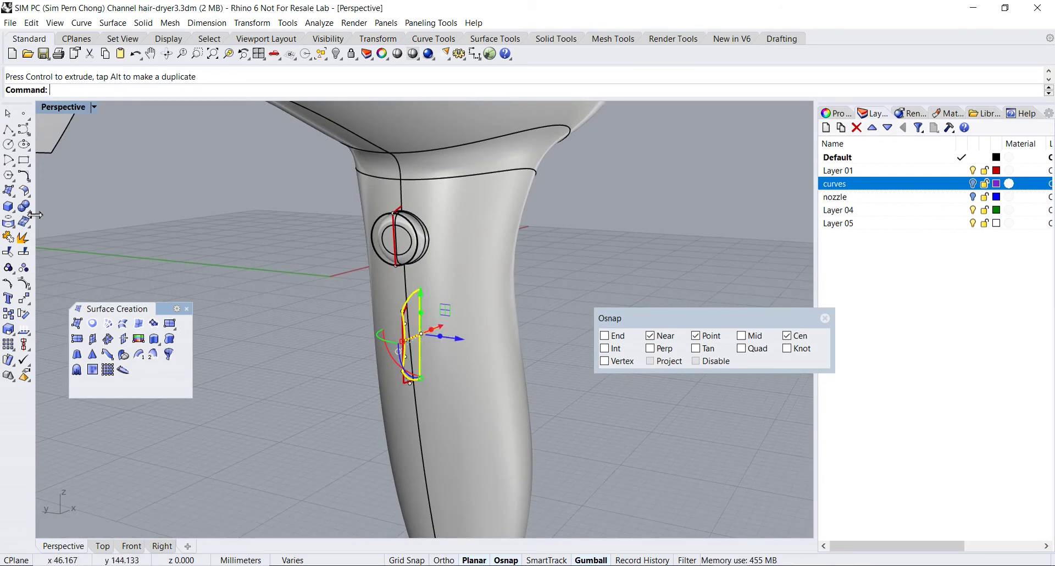
pyautogui.click(8, 193)
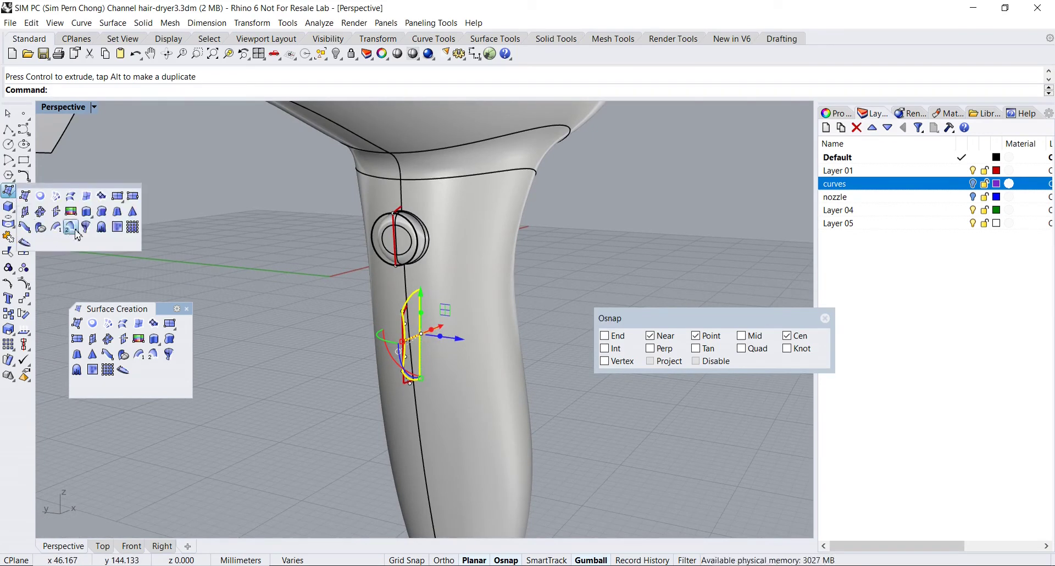
pyautogui.click(101, 215)
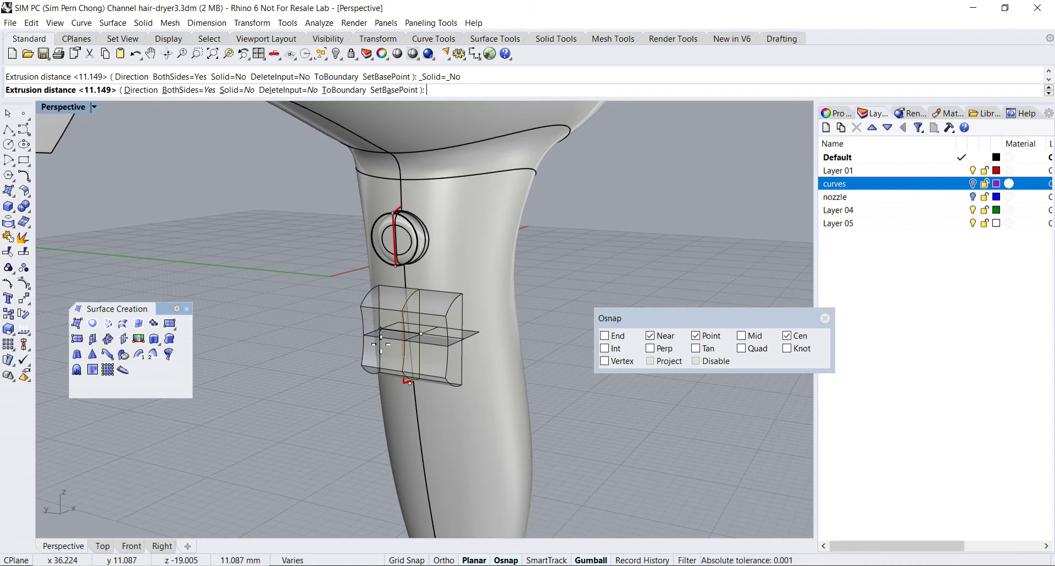
pyautogui.click(380, 344)
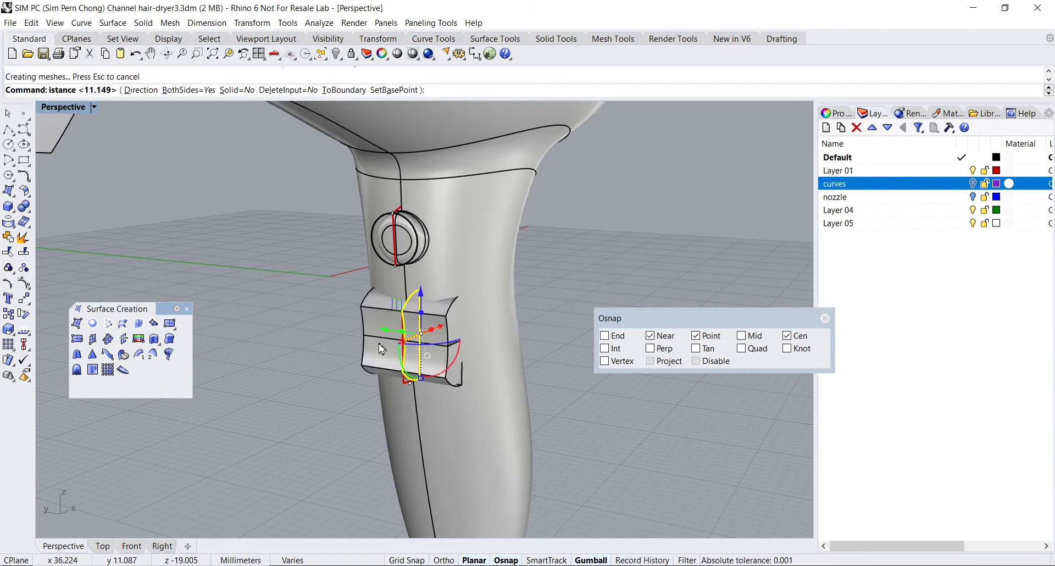
pyautogui.moveTo(379, 362); pyautogui.dragTo(354, 369, button='right')
pyautogui.press('Escape')
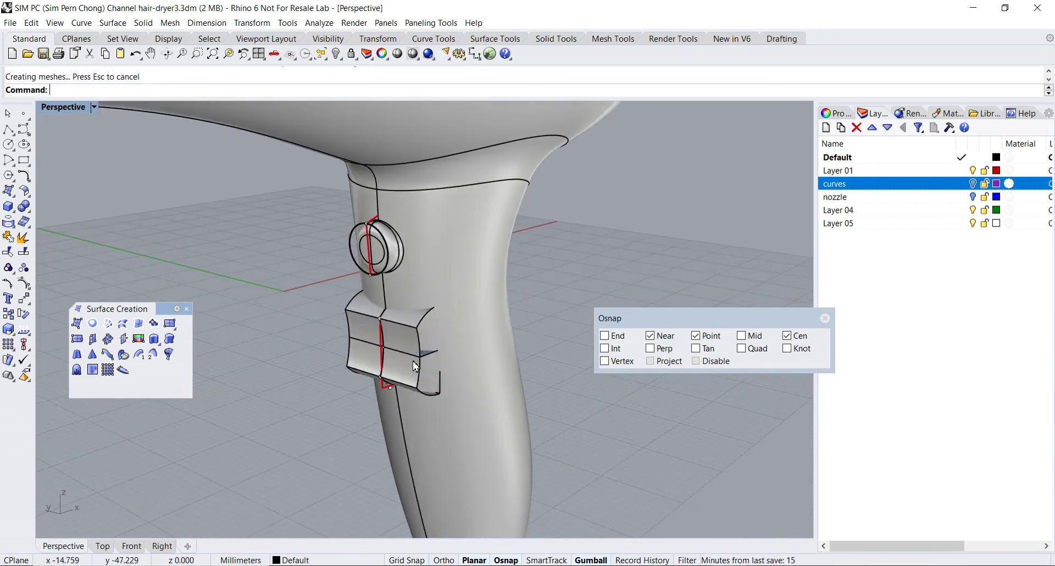
# Delete the flat horizontal surface extruded from the centre line through the lower button
pyautogui.scroll(5, 440, 428)
pyautogui.click(411, 350)
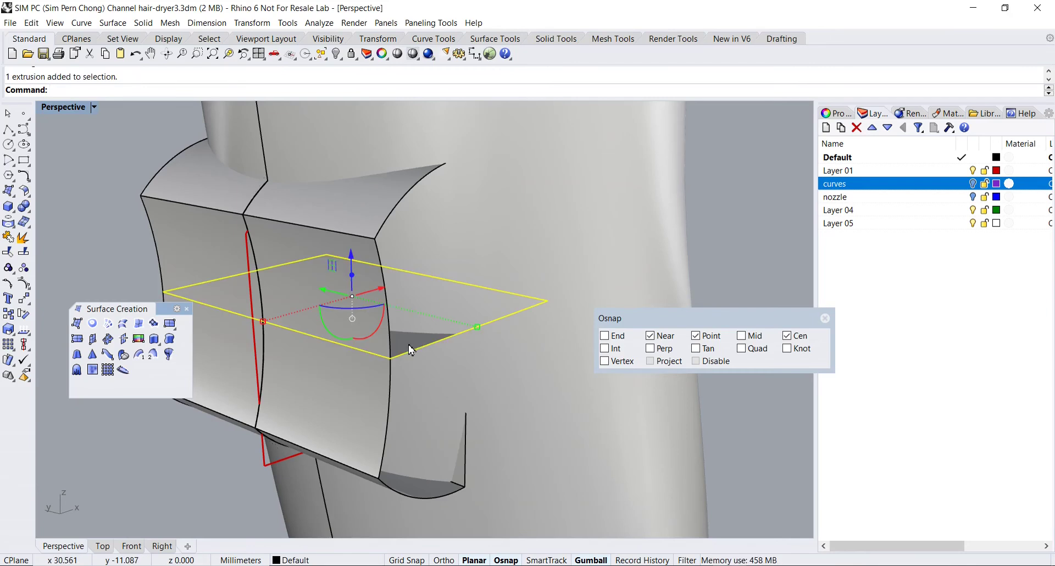
pyautogui.press('Delete')
# Delete the leftover rectangular surface crossing the narrow end of the dryer body in the Top view
pyautogui.moveTo(409, 349); pyautogui.dragTo(442, 367, button='right')
pyautogui.scroll(-2, 460, 341)
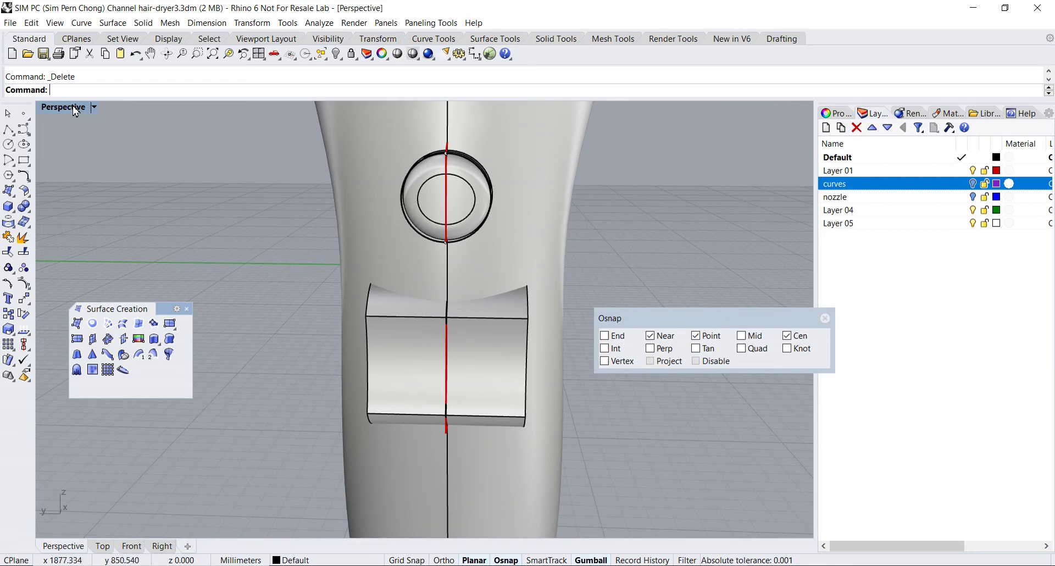
pyautogui.doubleClick(55, 108)
pyautogui.scroll(-5, 220, 224)
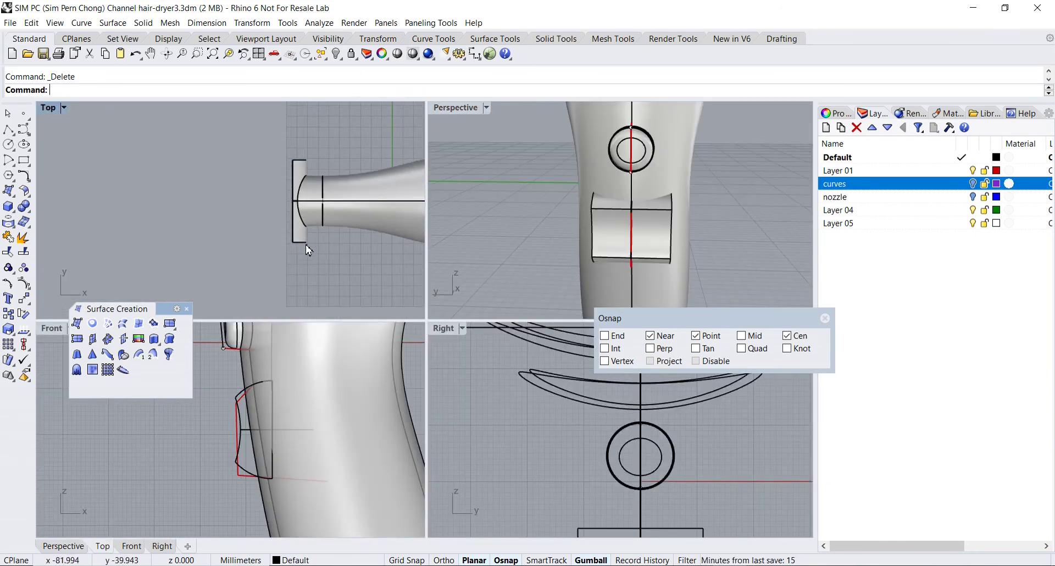
pyautogui.scroll(-2, 308, 250)
pyautogui.moveTo(349, 259); pyautogui.dragTo(282, 240, button='right')
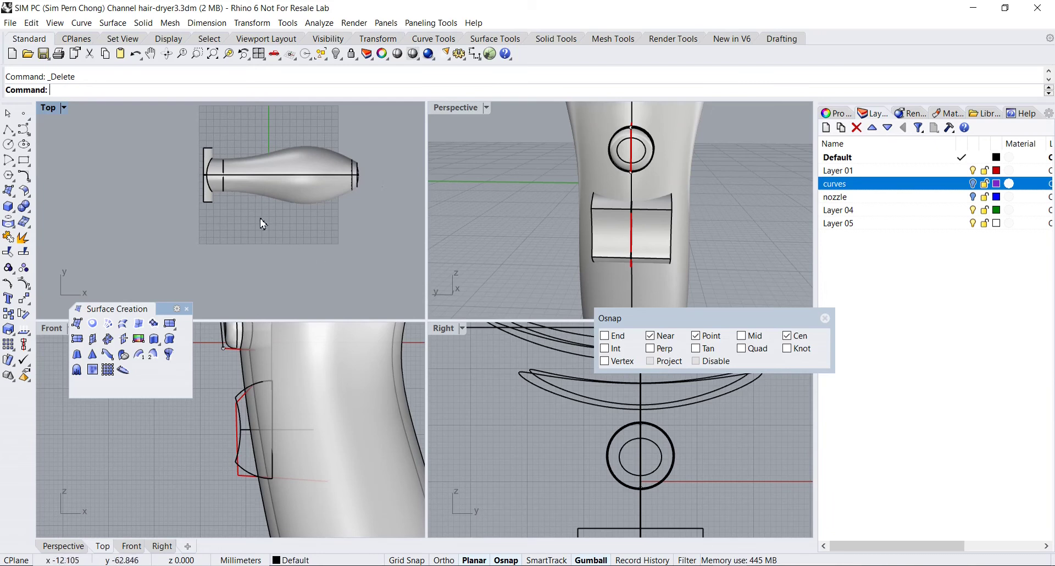
pyautogui.scroll(5, 258, 220)
pyautogui.scroll(3, 207, 281)
pyautogui.click(147, 277)
pyautogui.press('Delete')
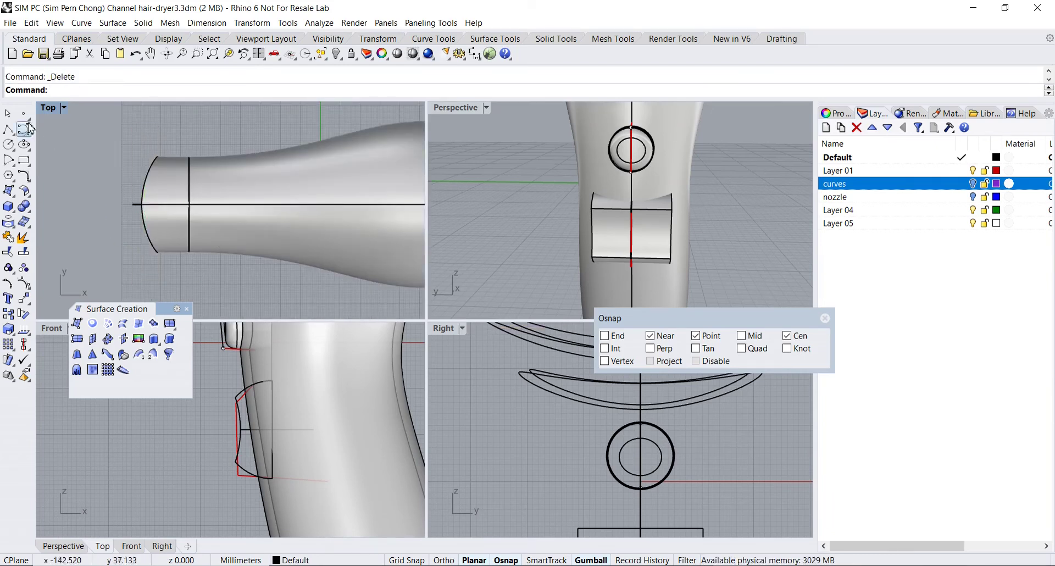
# Set the Top view to Wireframe display and maximize it around the lower button's outline
pyautogui.click(48, 108)
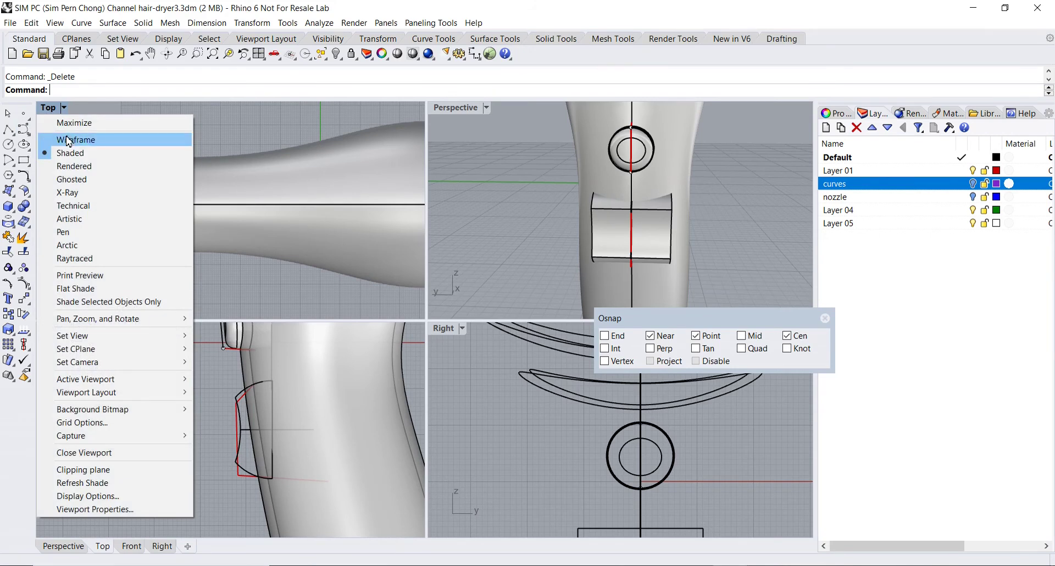
pyautogui.click(67, 139)
pyautogui.scroll(-2, 238, 235)
pyautogui.scroll(4, 273, 212)
pyautogui.scroll(3, 273, 211)
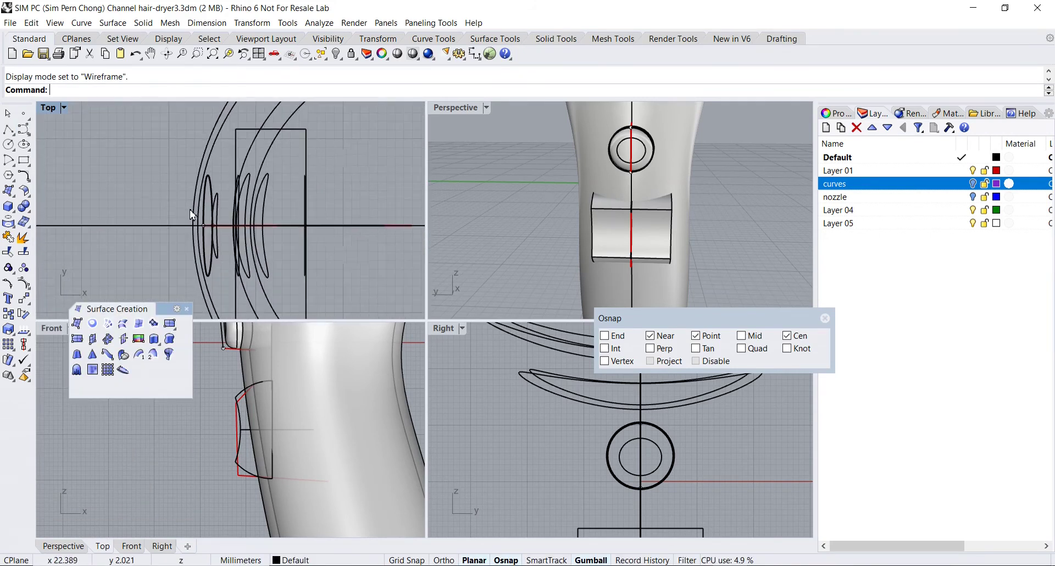
pyautogui.doubleClick(48, 108)
pyautogui.moveTo(364, 318); pyautogui.dragTo(315, 302, button='right')
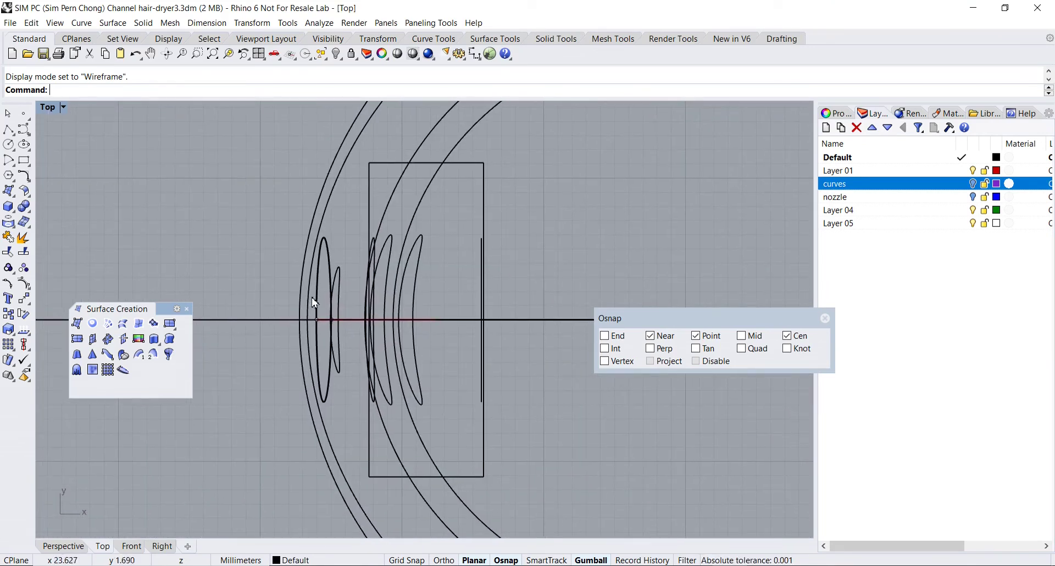
# Try Ghosted display in the Top view, and return it to Wireframe
pyautogui.click(48, 109)
pyautogui.click(66, 180)
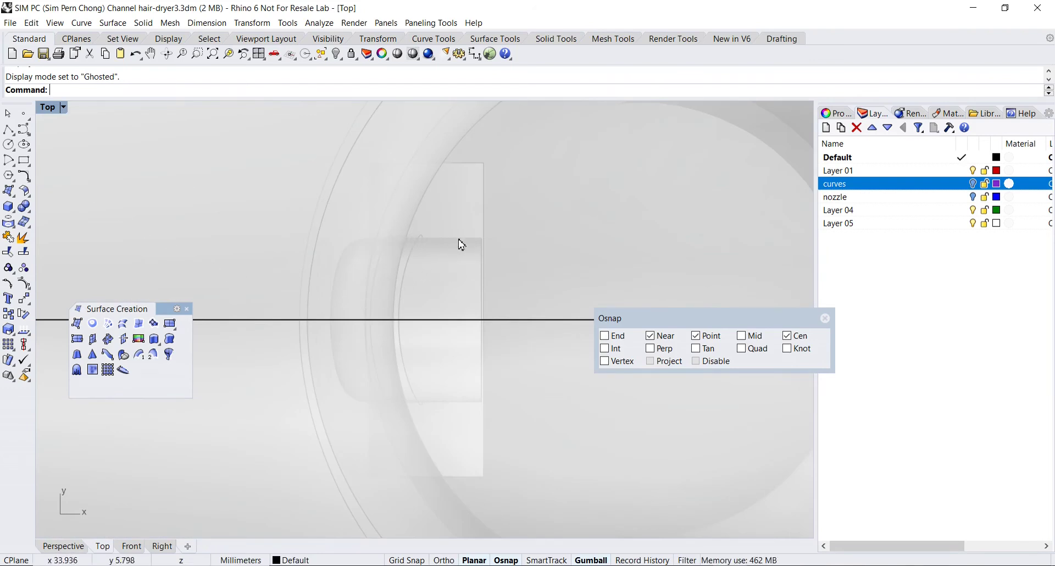
pyautogui.click(48, 110)
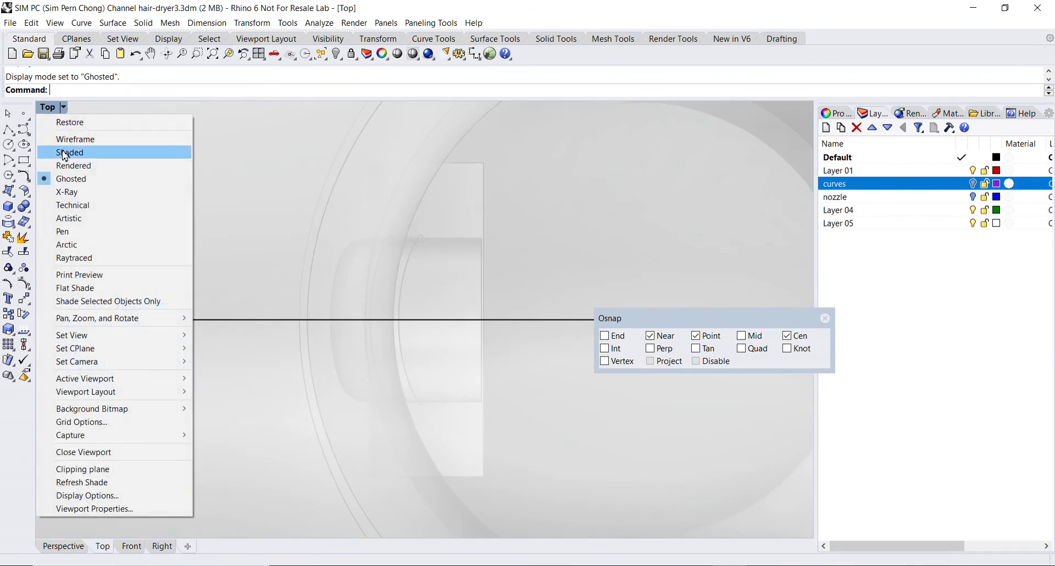
pyautogui.click(66, 141)
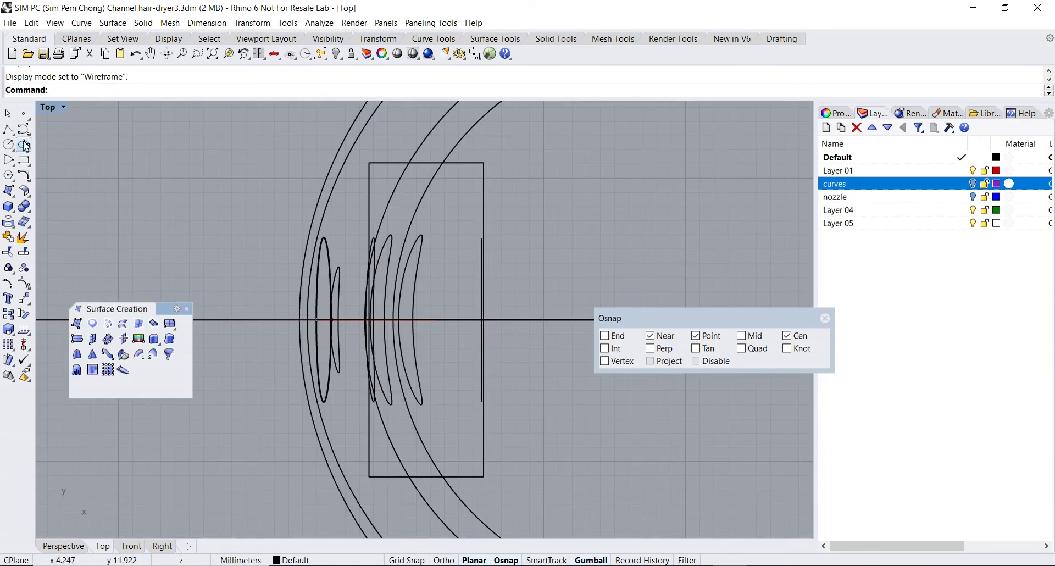
# With object snaps disabled, draw a four-point degree 3 curve in the Top view, arching along the button above the centre line
pyautogui.click(23, 131)
pyautogui.scroll(2, 450, 325)
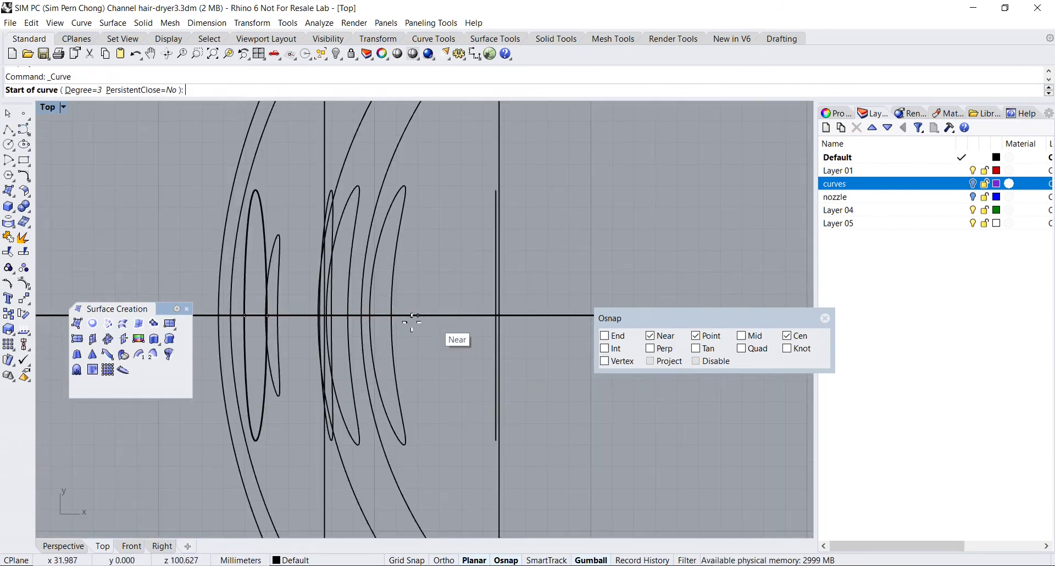
pyautogui.click(289, 239)
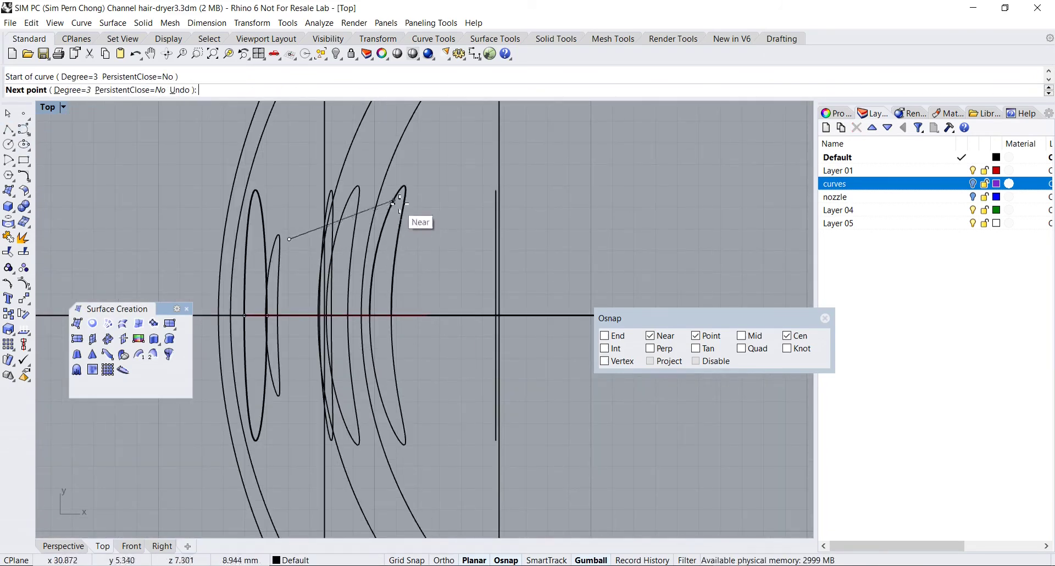
pyautogui.click(696, 362)
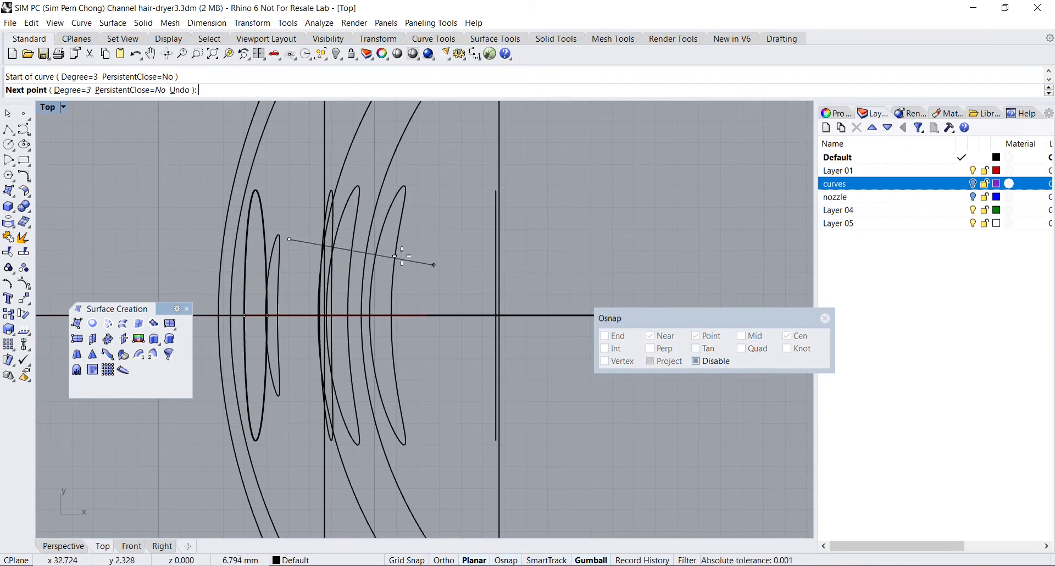
pyautogui.click(358, 209)
pyautogui.click(428, 195)
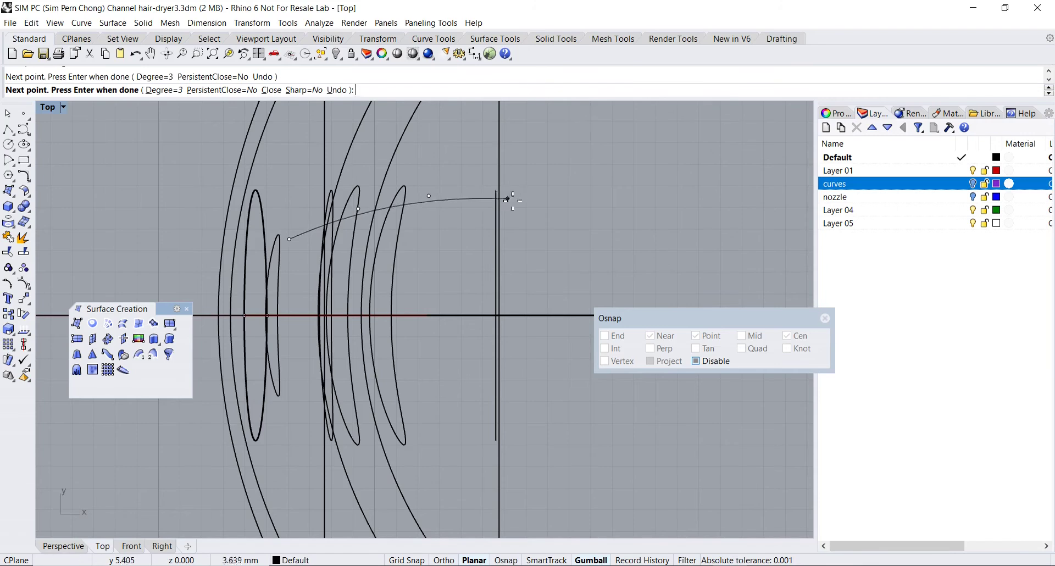
pyautogui.click(519, 197)
pyautogui.press('Return')
# Re-enable object snaps and extrude the new curve vertically downward in the Perspective view into a curved cutting surface
pyautogui.click(492, 199)
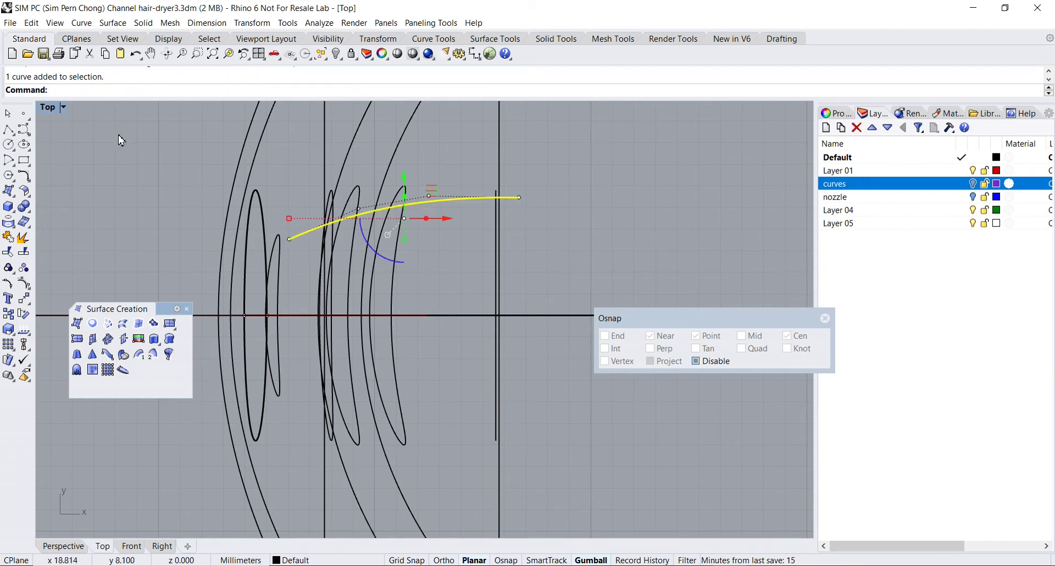
pyautogui.doubleClick(57, 108)
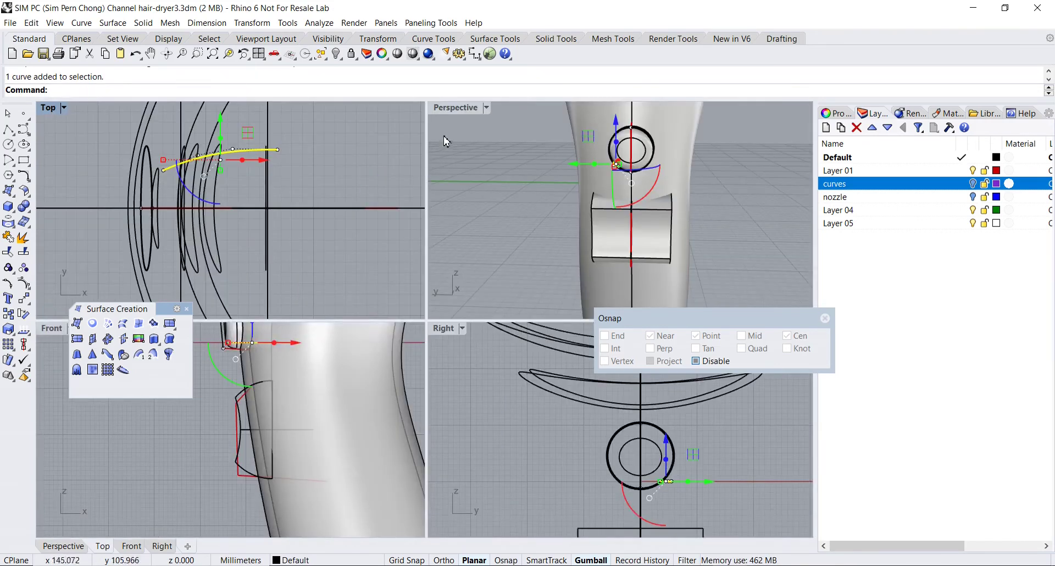
pyautogui.doubleClick(443, 110)
pyautogui.click(695, 361)
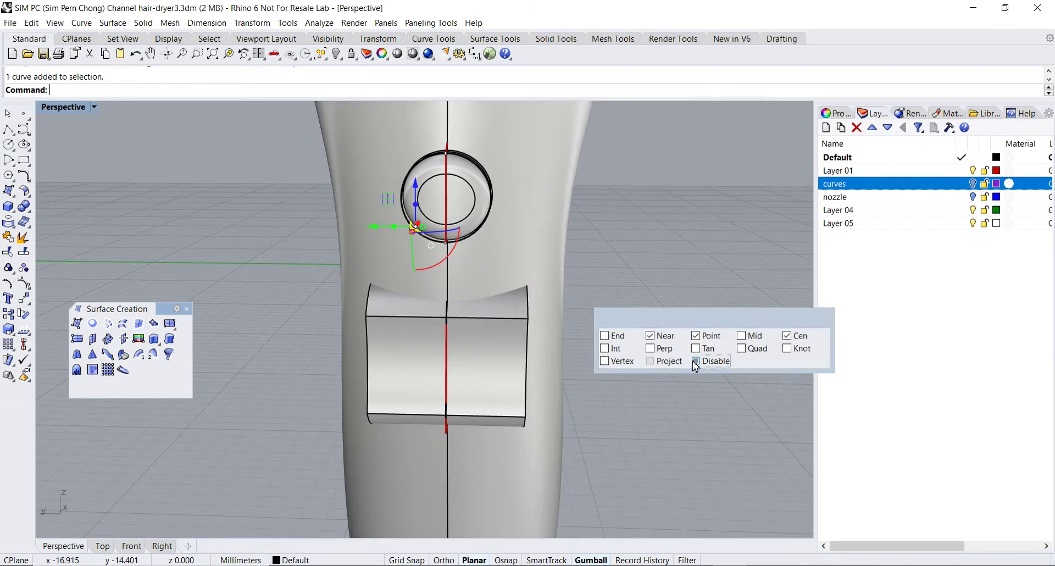
pyautogui.moveTo(427, 301); pyautogui.dragTo(439, 320, button='right')
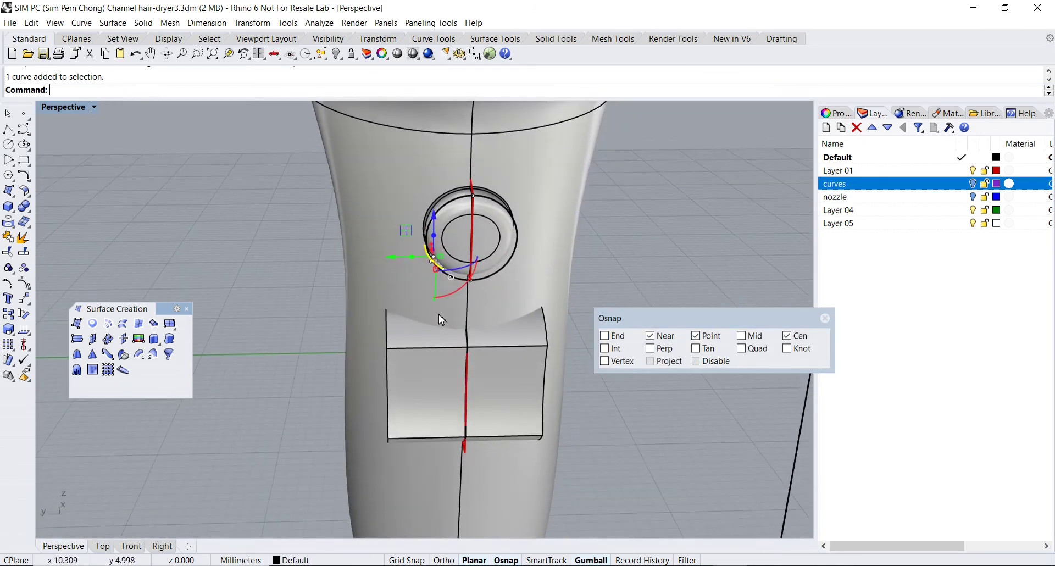
pyautogui.moveTo(434, 236); pyautogui.dragTo(435, 314)
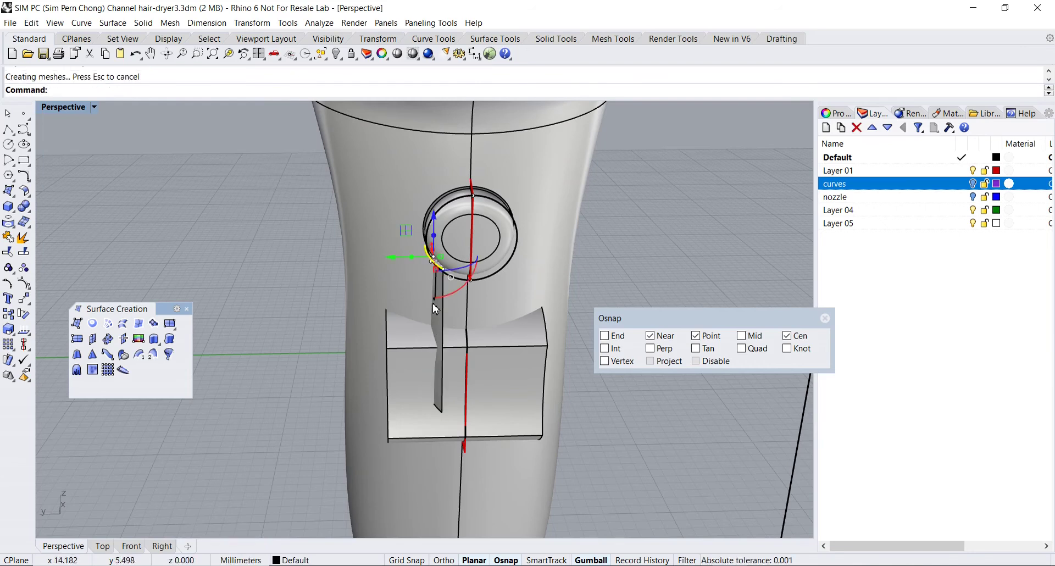
# Lower the curved cutting surface onto the lower button and stretch it vertically past the button's upper and lower edges
pyautogui.click(437, 316)
pyautogui.moveTo(435, 276); pyautogui.dragTo(438, 336)
pyautogui.moveTo(438, 336)
pyautogui.mouseDown(button='right')
pyautogui.moveTo(461, 308)
pyautogui.moveTo(443, 329)
pyautogui.mouseUp(button='right')
pyautogui.moveTo(423, 389); pyautogui.dragTo(427, 420)
pyautogui.moveTo(427, 420); pyautogui.dragTo(438, 400, button='right')
pyautogui.moveTo(384, 370); pyautogui.dragTo(379, 345, button='right')
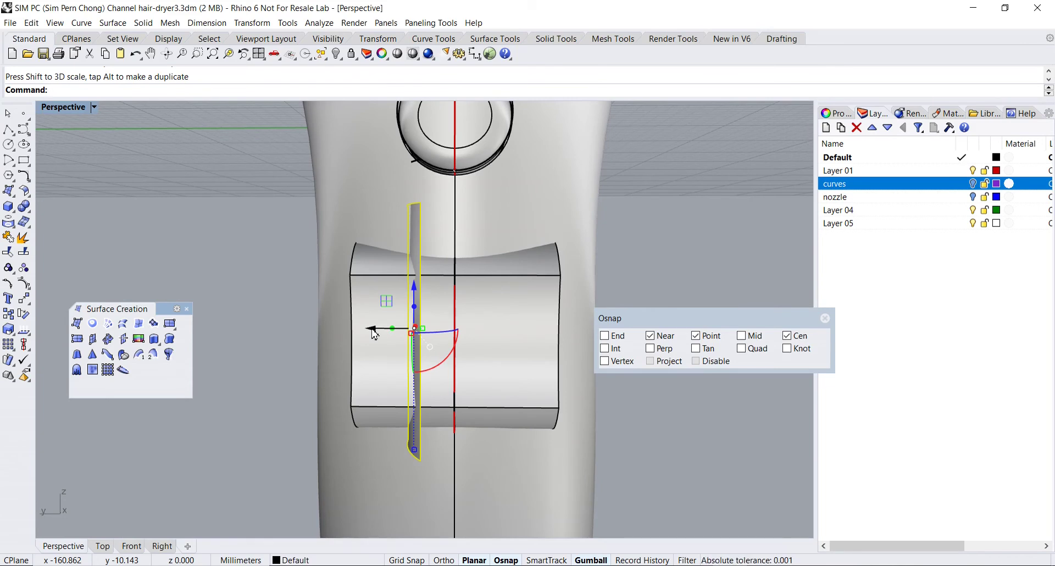
# Shift the cutting surface slightly outward from the centre line in the Top view
pyautogui.moveTo(376, 344); pyautogui.dragTo(393, 379, button='right')
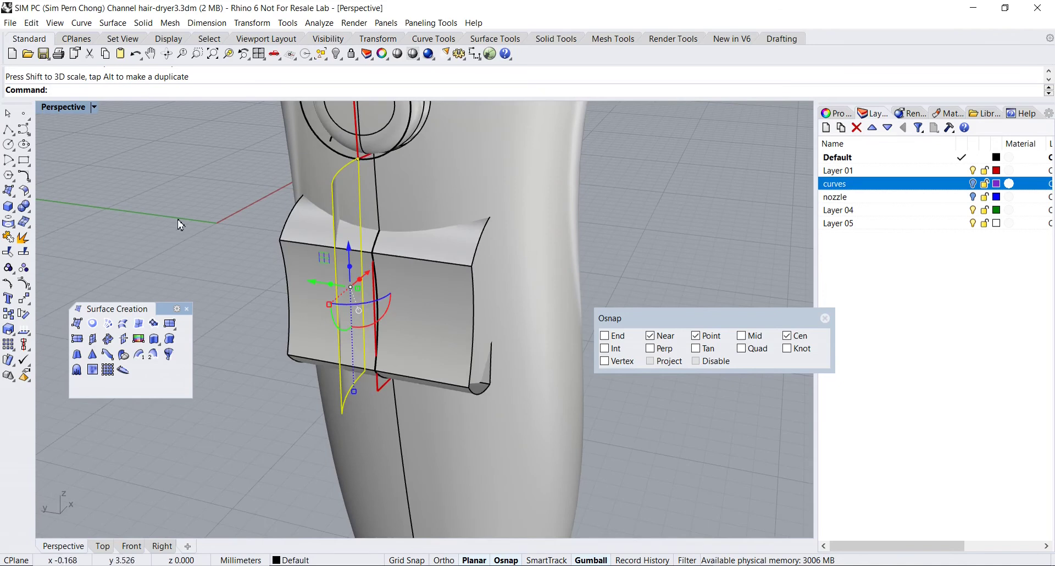
pyautogui.doubleClick(63, 107)
pyautogui.moveTo(172, 233)
pyautogui.mouseDown(button='right')
pyautogui.moveTo(219, 228)
pyautogui.moveTo(172, 221)
pyautogui.mouseUp(button='right')
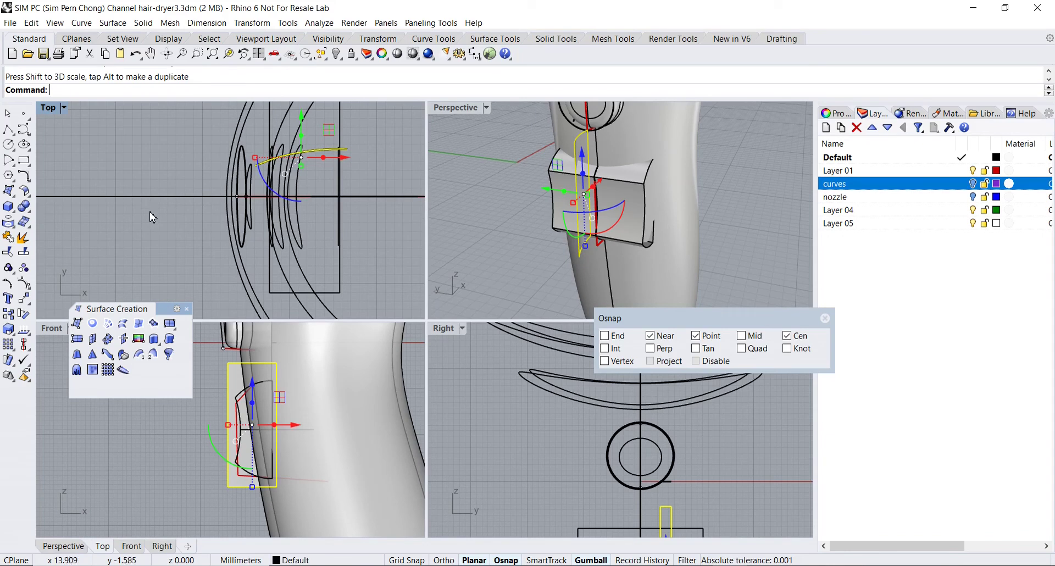
pyautogui.moveTo(302, 116); pyautogui.dragTo(304, 119)
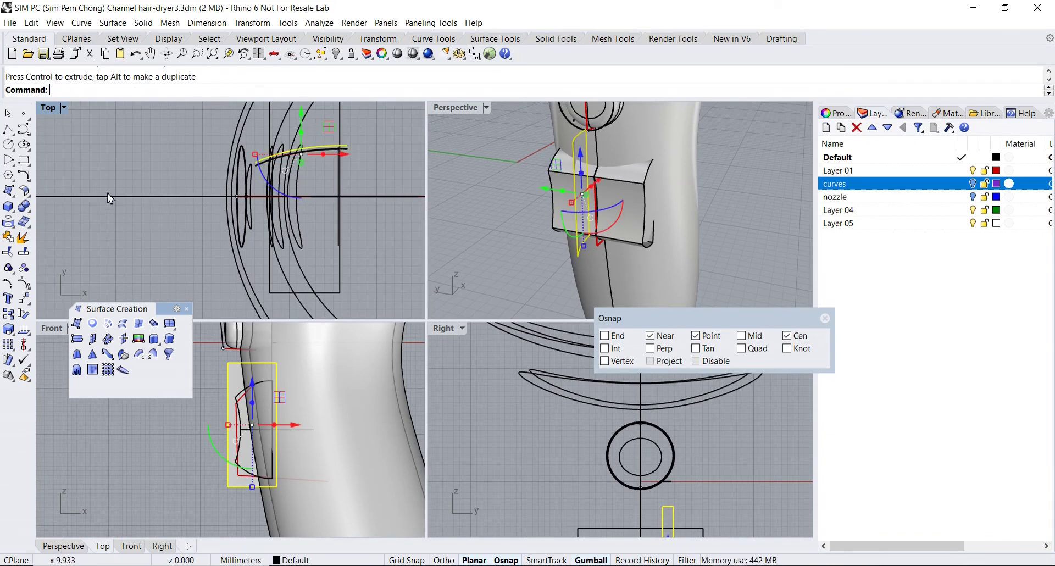
# Mirror the curved cutting surface across the button's centre line in the Top view, keeping the original
pyautogui.click(23, 299)
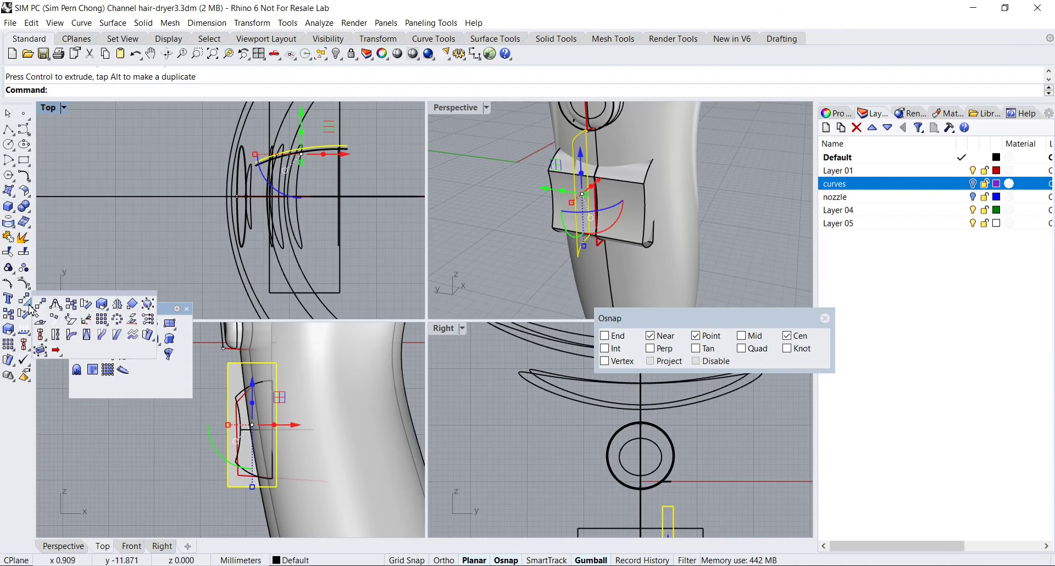
pyautogui.click(119, 318)
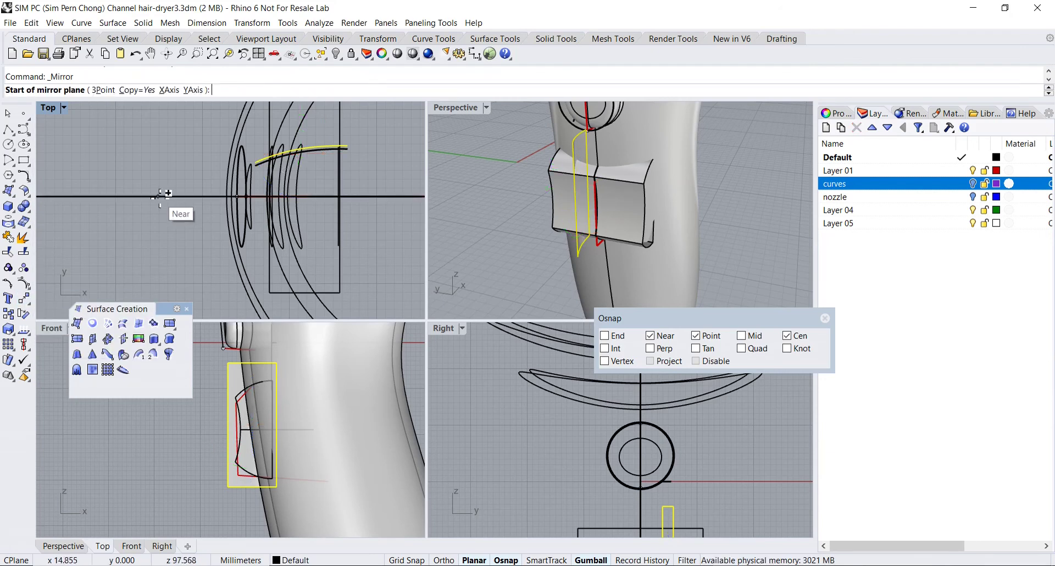
pyautogui.click(160, 196)
pyautogui.click(179, 213)
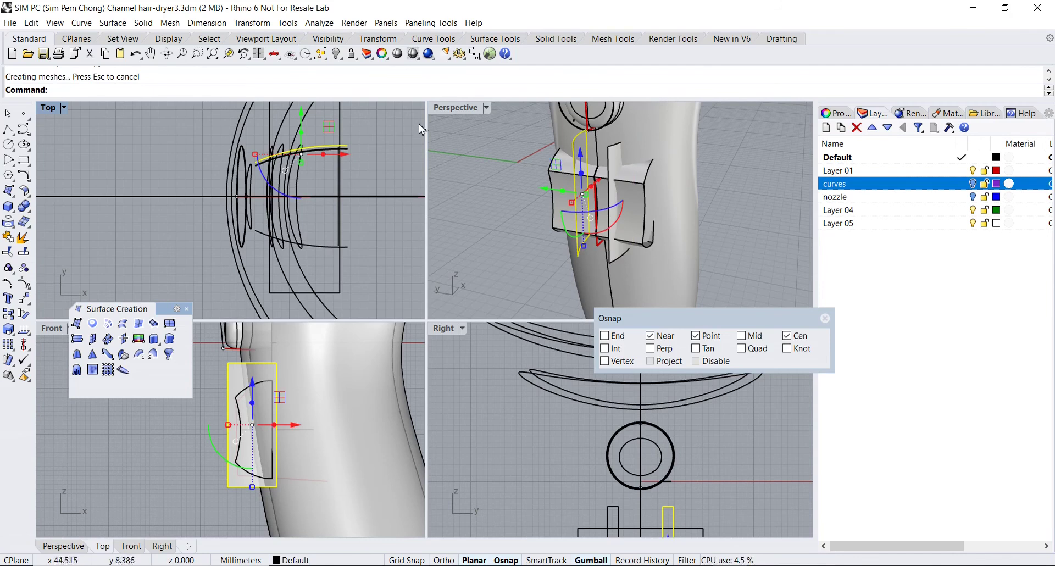
# Isolate the lower button and its two curved cutting surfaces in a maximized Perspective view, hiding everything else
pyautogui.doubleClick(455, 108)
pyautogui.moveTo(396, 264); pyautogui.dragTo(358, 291, button='right')
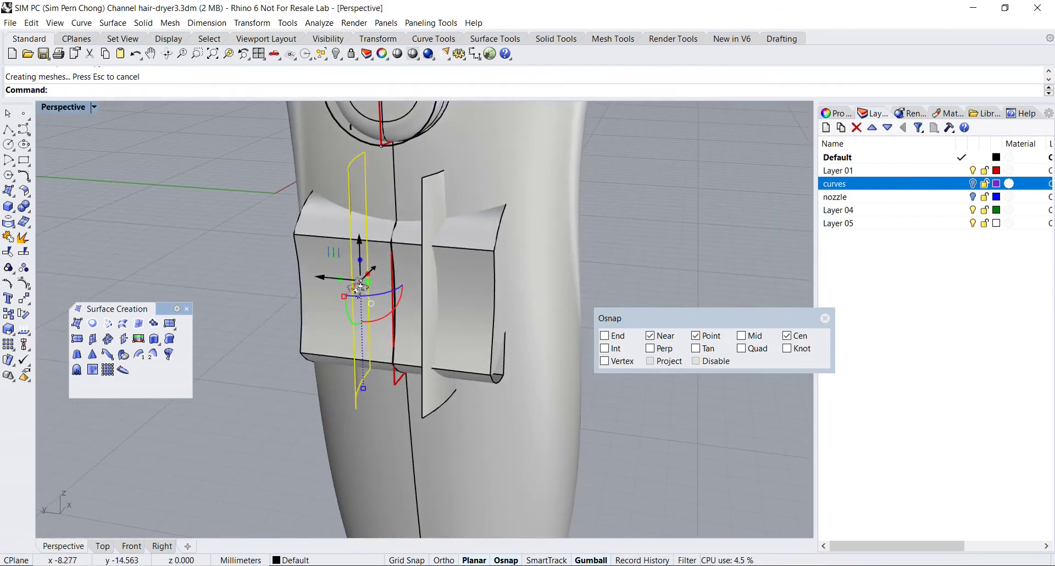
pyautogui.press('Escape')
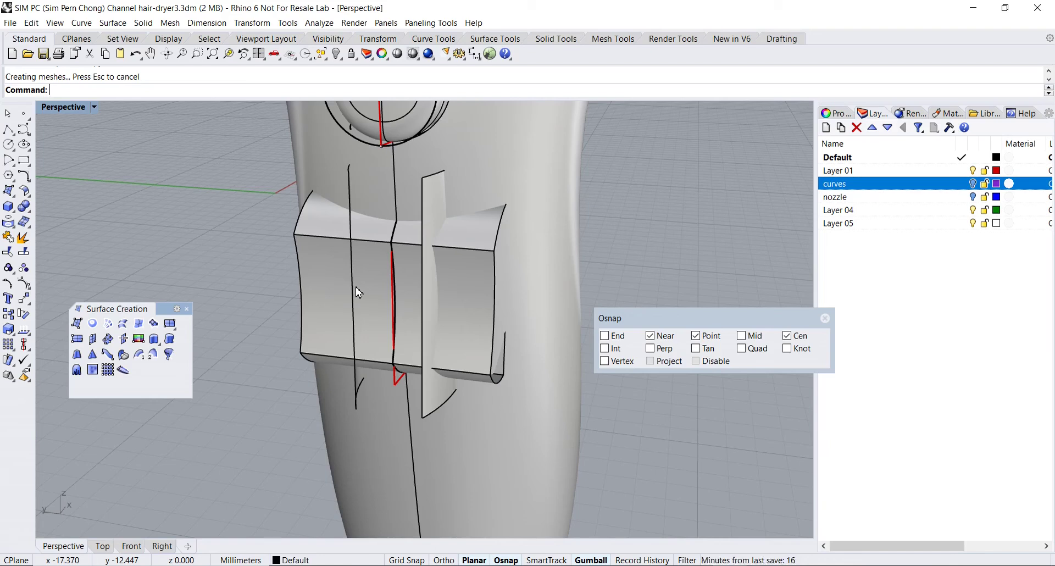
pyautogui.moveTo(358, 291); pyautogui.dragTo(312, 286, button='right')
pyautogui.click(362, 290)
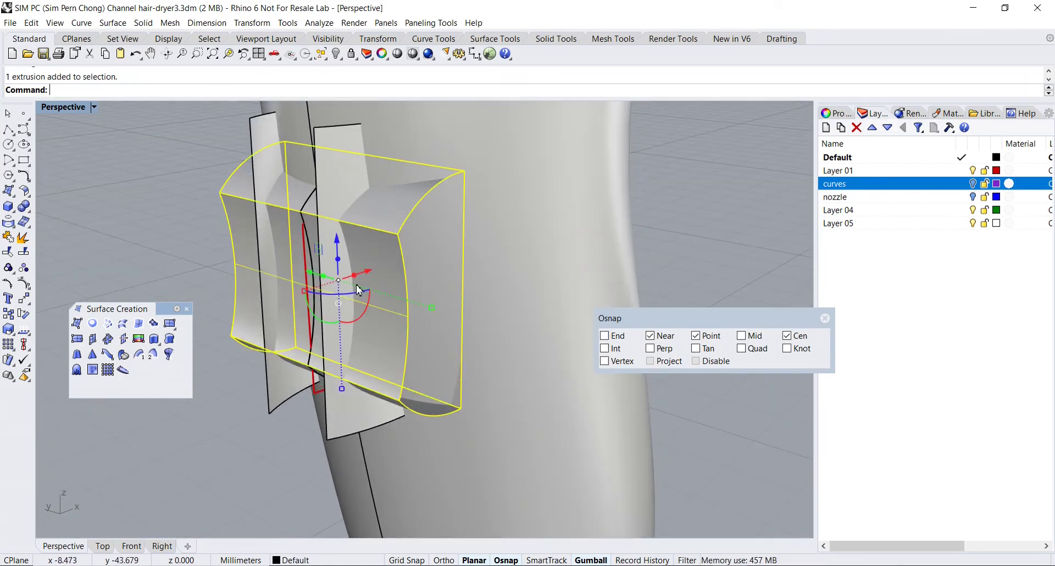
pyautogui.keyDown('shift'); pyautogui.click(263, 144); pyautogui.keyUp('shift')
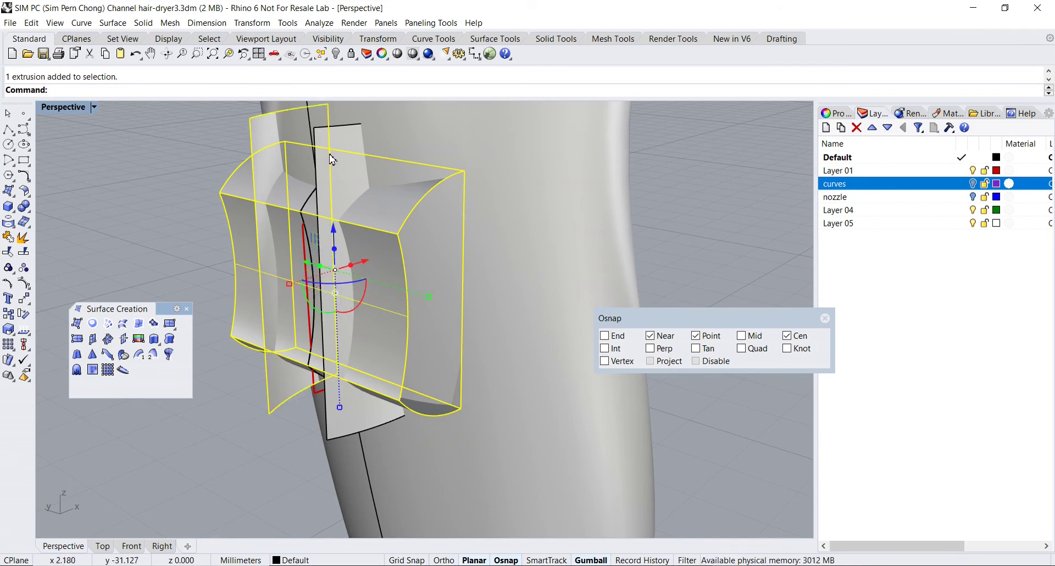
pyautogui.keyDown('shift'); pyautogui.click(339, 144); pyautogui.keyUp('shift')
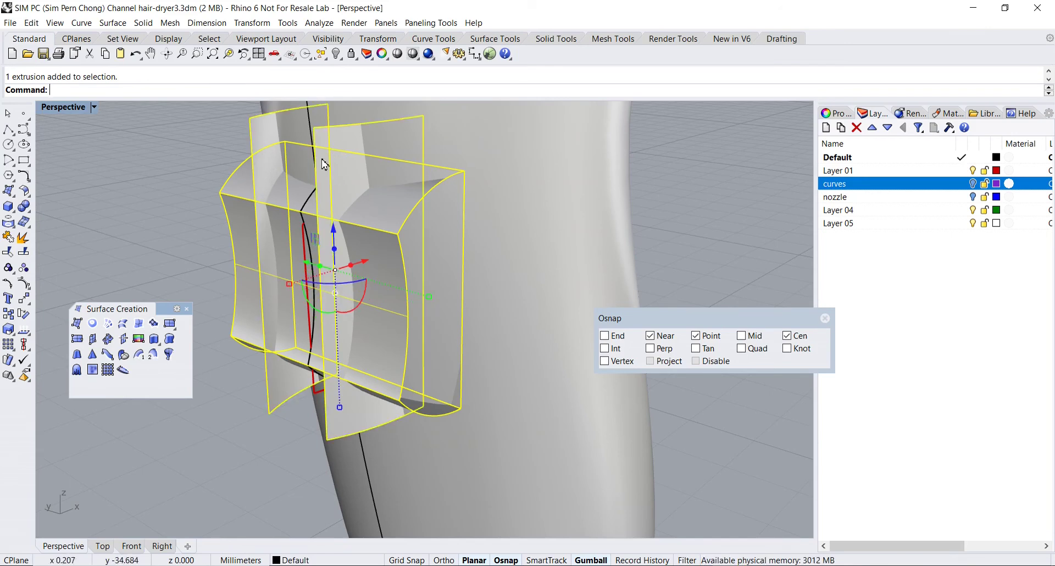
pyautogui.click(336, 54)
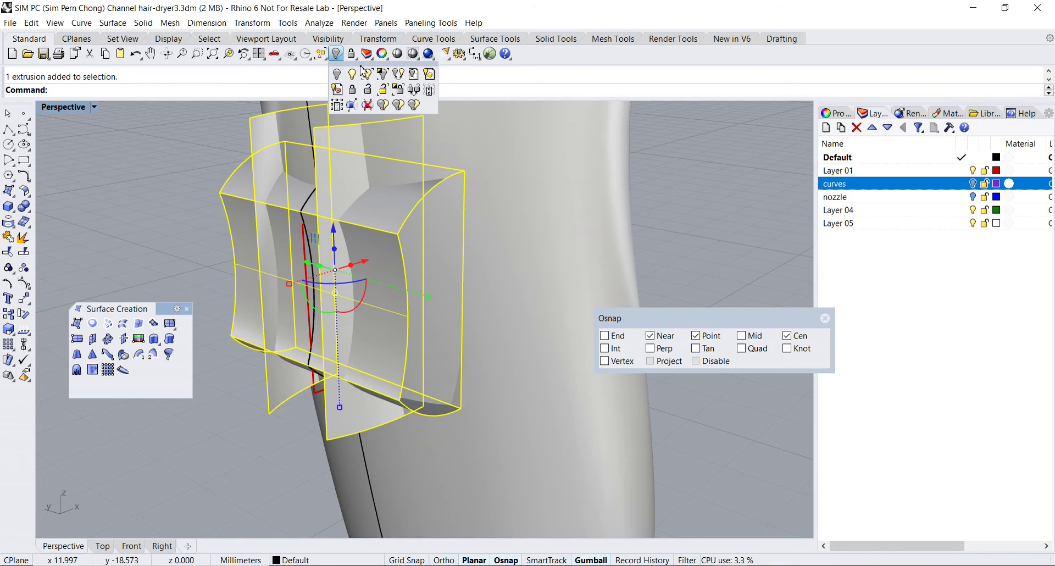
pyautogui.click(383, 73)
pyautogui.press('Escape')
# Trim off both outer ends of the lower button using the two curved surfaces as cutting objects
pyautogui.moveTo(455, 249); pyautogui.dragTo(490, 290, button='right')
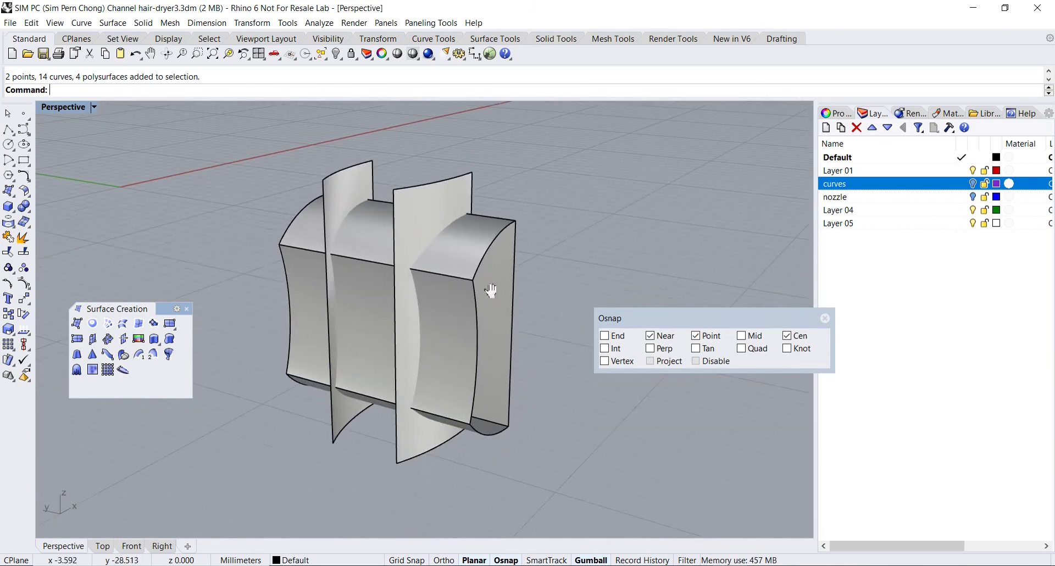
pyautogui.click(8, 252)
pyautogui.click(349, 186)
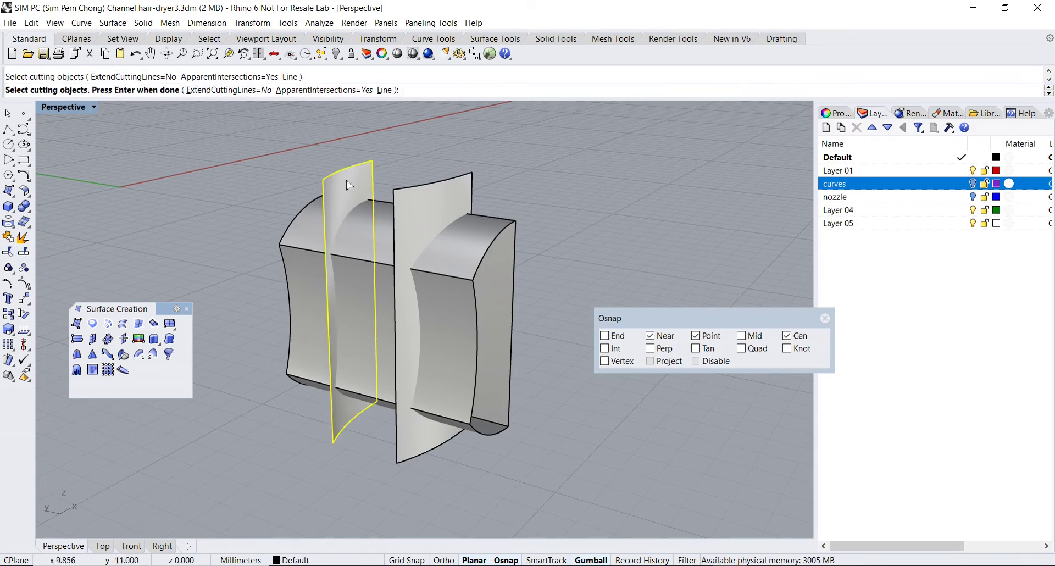
pyautogui.click(422, 210)
pyautogui.press('Return')
pyautogui.click(324, 236)
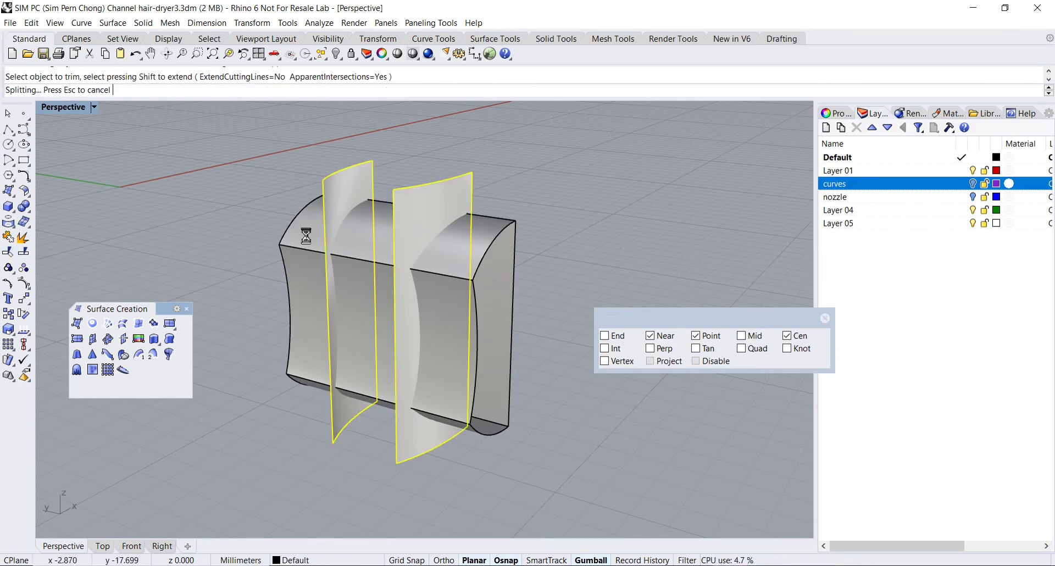
pyautogui.click(491, 232)
pyautogui.press('Return')
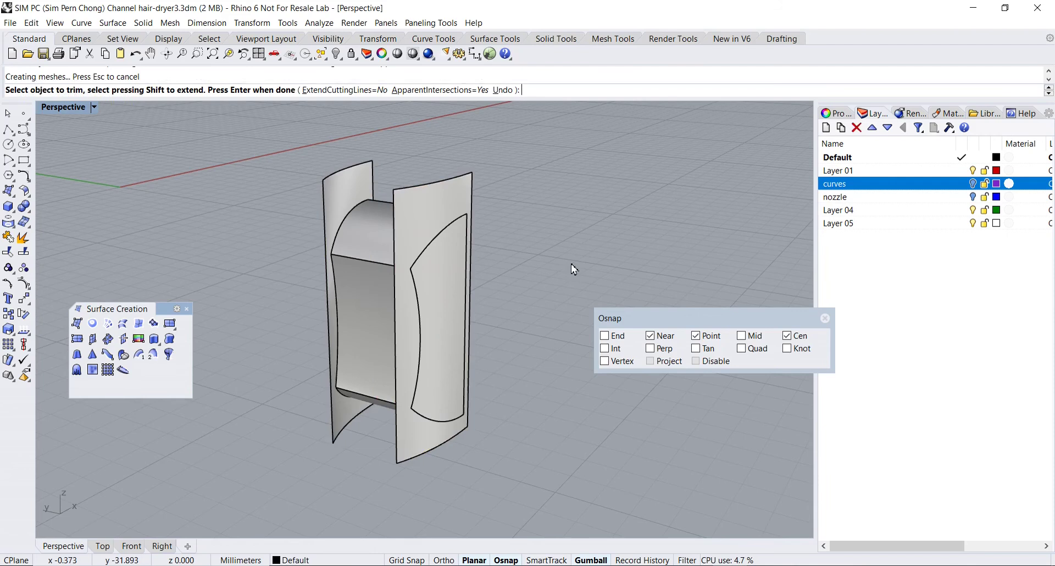
# Trim away the parts of both curved surfaces extending beyond the button, using the button body as the cutting object
pyautogui.press('Return')
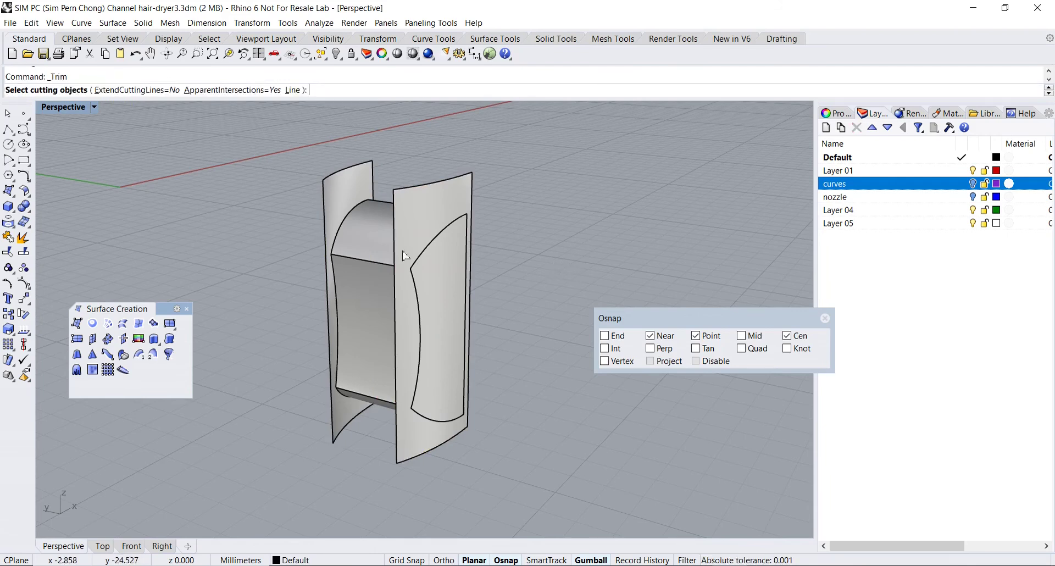
pyautogui.click(367, 247)
pyautogui.press('Return')
pyautogui.click(460, 206)
pyautogui.click(347, 194)
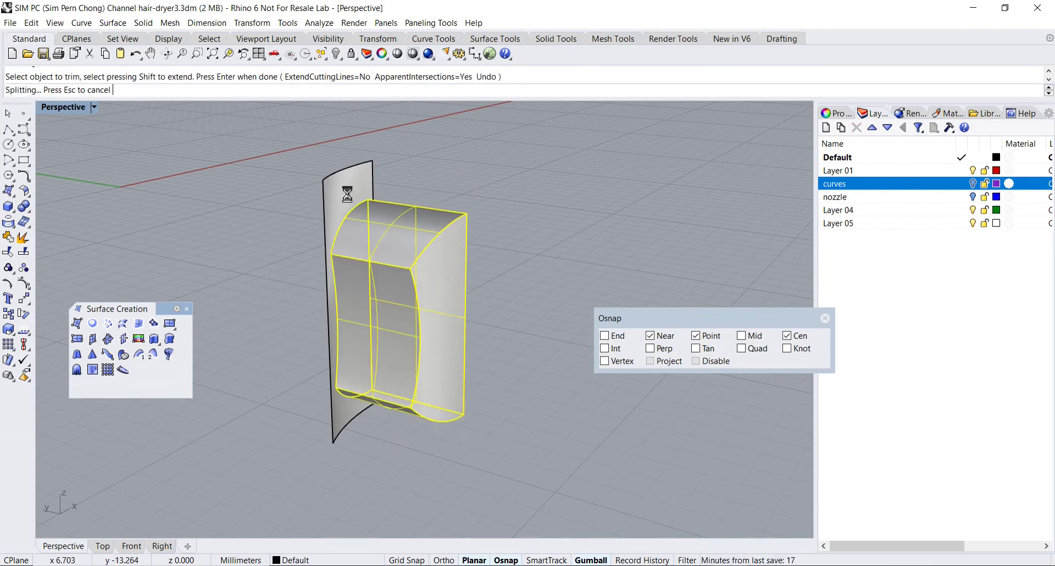
pyautogui.press('Return')
# Show all hidden objects again and examine the trimmed button against the handle from several angles
pyautogui.moveTo(346, 195); pyautogui.dragTo(402, 155, button='right')
pyautogui.rightClick(336, 53)
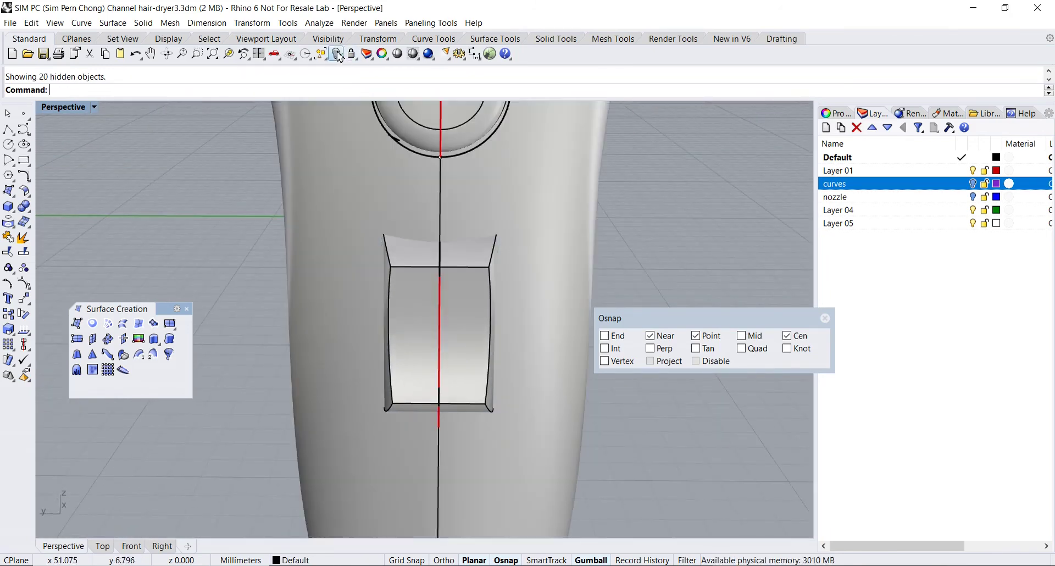
pyautogui.moveTo(354, 195); pyautogui.dragTo(354, 318, button='right')
pyautogui.moveTo(405, 271); pyautogui.dragTo(370, 293, button='right')
pyautogui.scroll(3, 430, 260)
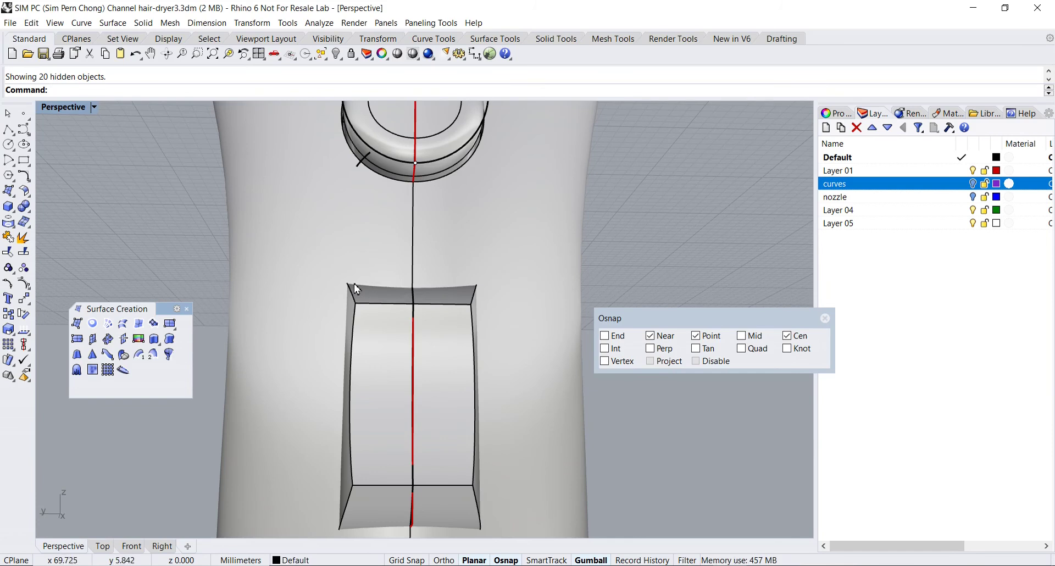
pyautogui.moveTo(466, 295); pyautogui.dragTo(366, 321, button='right')
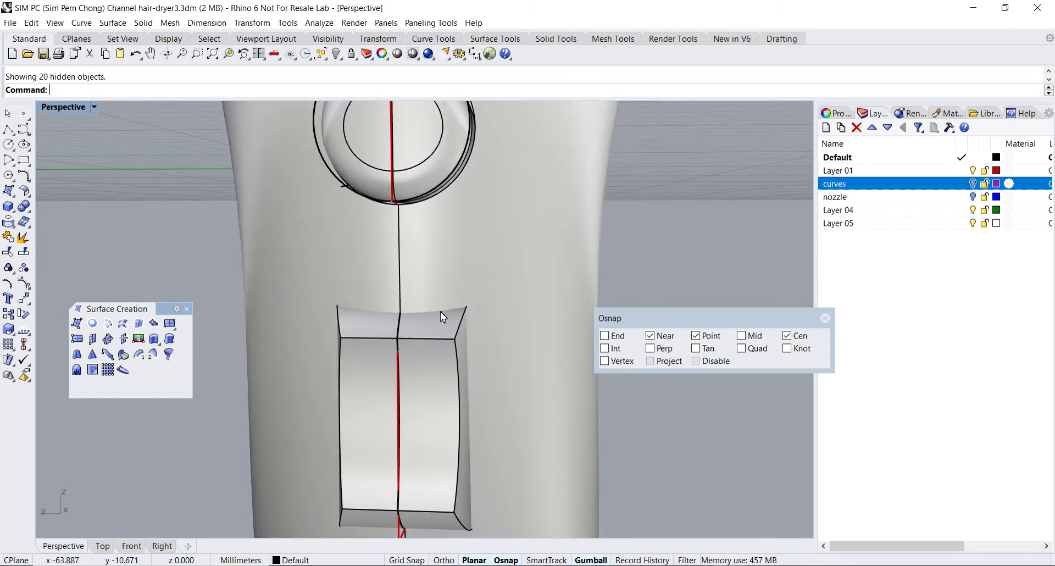
pyautogui.moveTo(453, 317); pyautogui.dragTo(433, 251, button='right')
pyautogui.moveTo(437, 436); pyautogui.dragTo(430, 356, button='right')
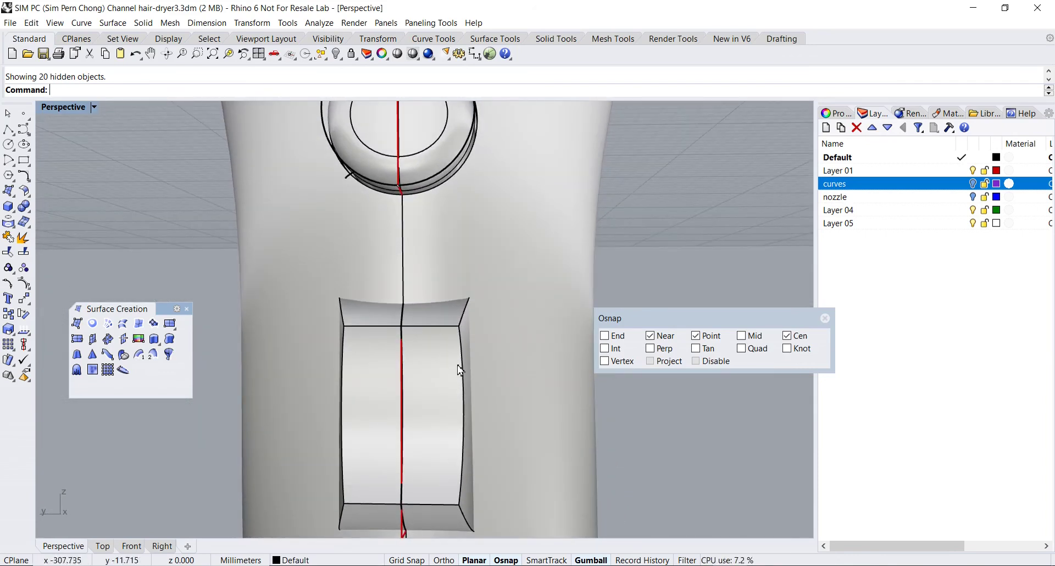
pyautogui.scroll(-2, 429, 307)
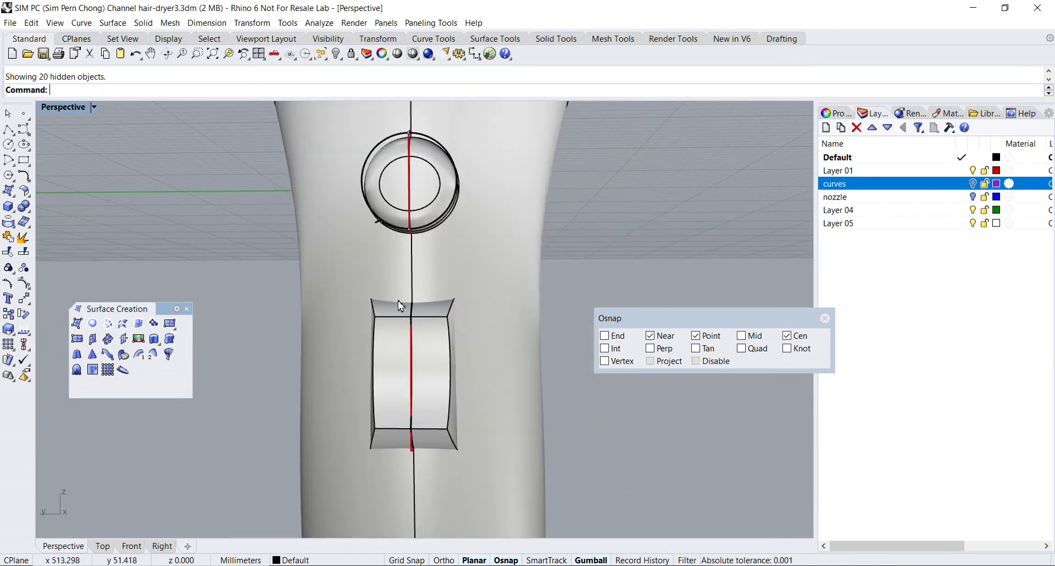
pyautogui.moveTo(389, 311); pyautogui.dragTo(332, 359, button='right')
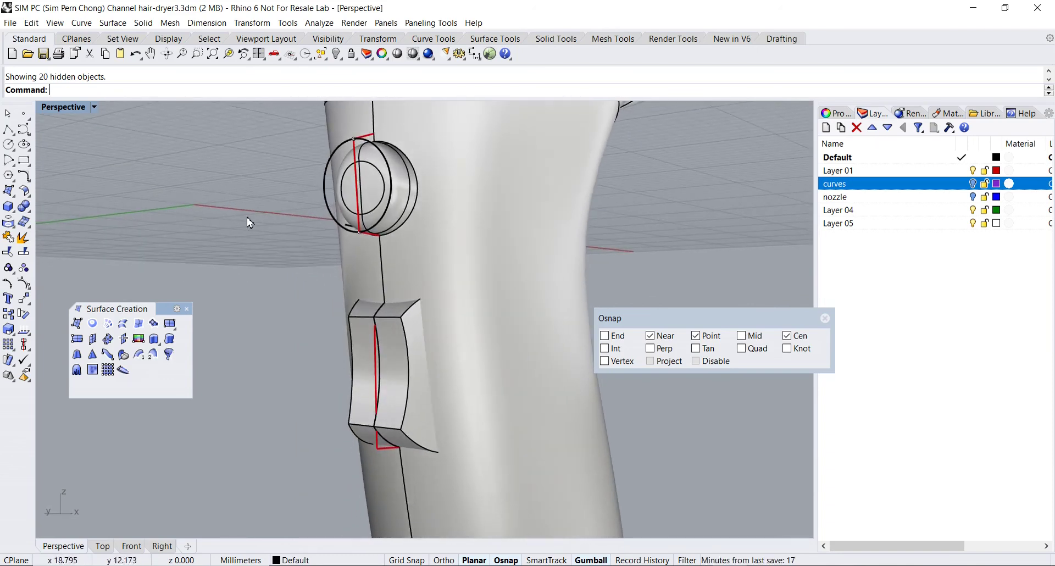
# Select the button's side surface in the Front view and enable the Int object snap
pyautogui.doubleClick(63, 108)
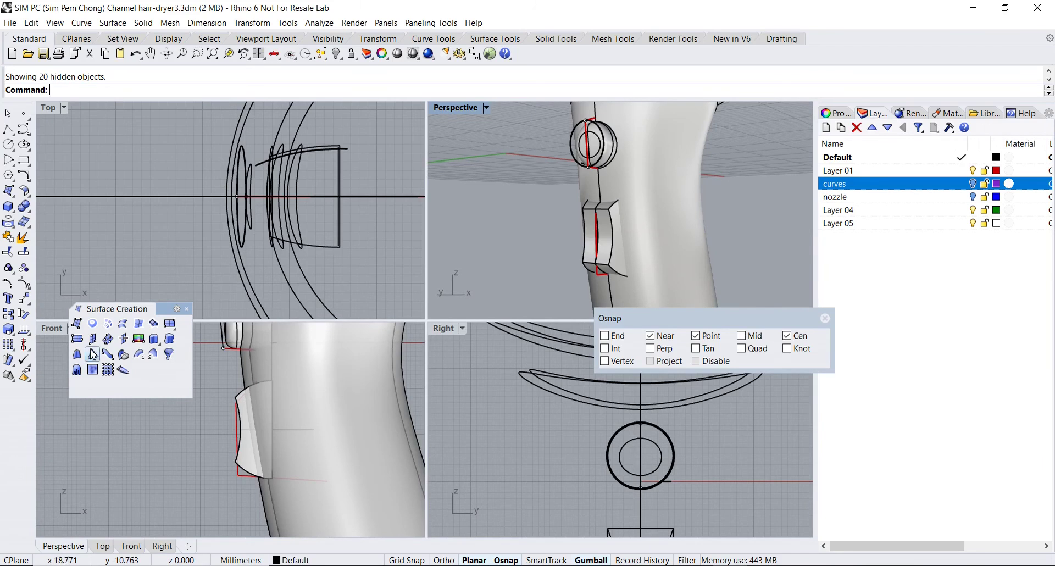
pyautogui.doubleClick(51, 328)
pyautogui.scroll(2, 353, 377)
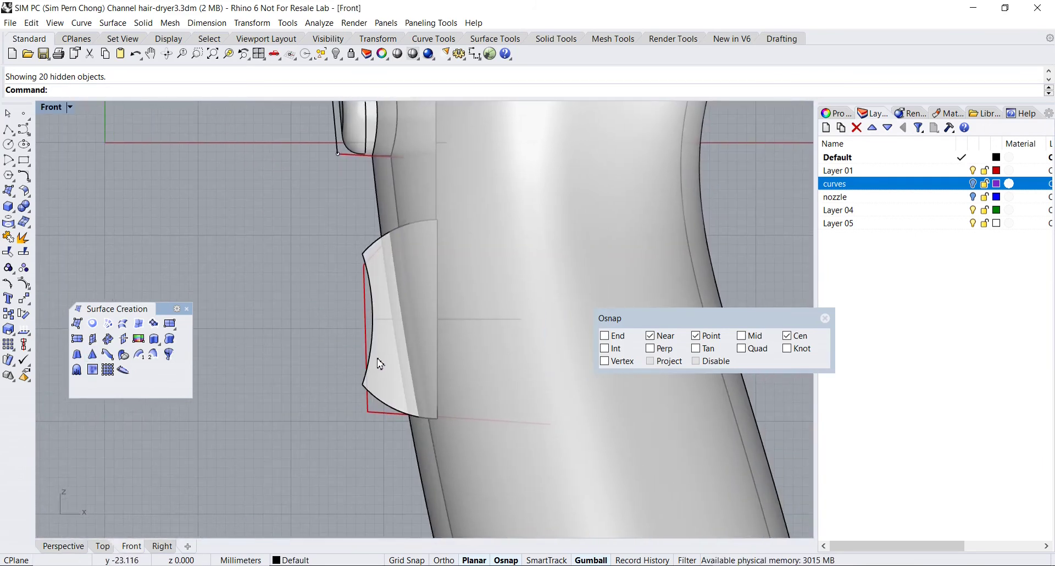
pyautogui.click(386, 361)
pyautogui.scroll(2, 440, 333)
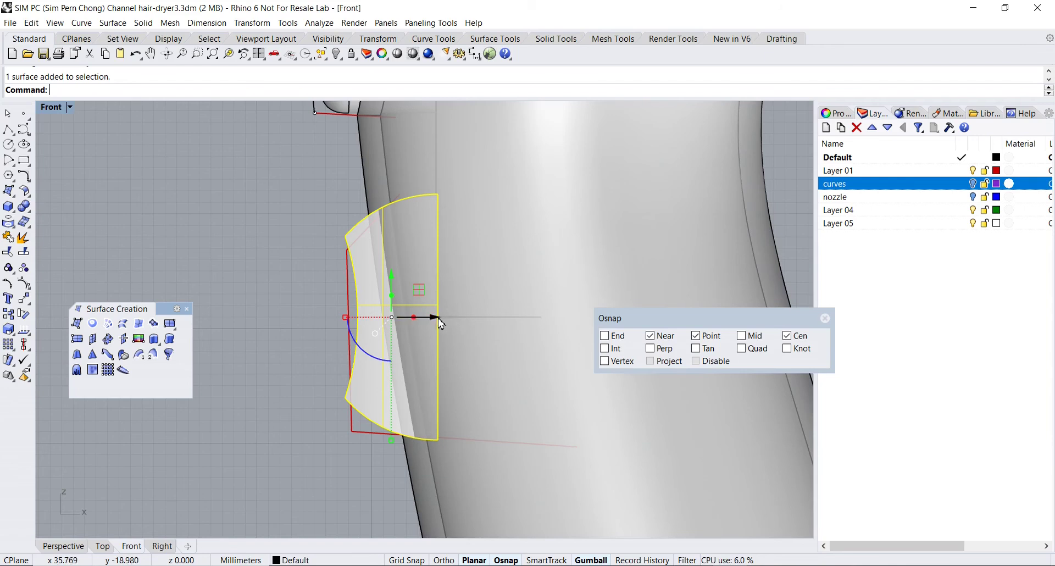
pyautogui.click(614, 351)
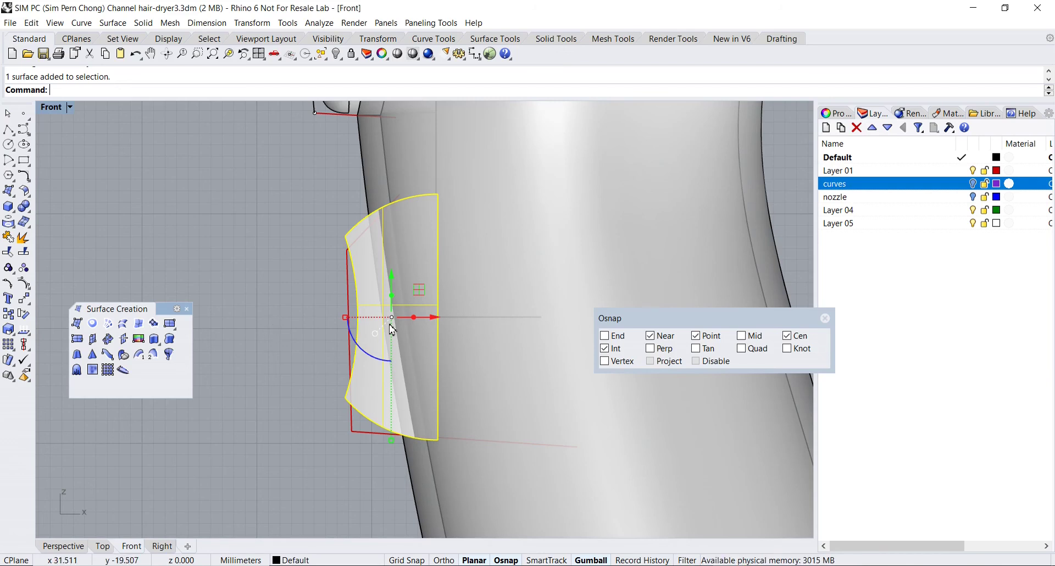
# Try relocating the gumball to the side surface's straight rear edge and rotating the surface slightly about it
pyautogui.keyDown('ctrl'); pyautogui.moveTo(394, 322); pyautogui.dragTo(438, 317); pyautogui.keyUp('ctrl')
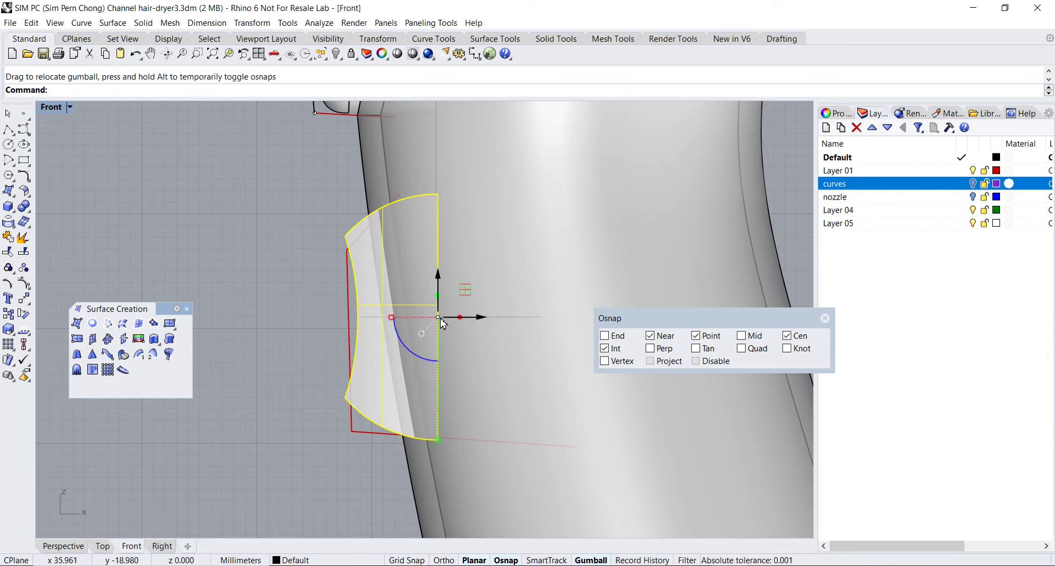
pyautogui.moveTo(415, 354); pyautogui.dragTo(416, 357)
pyautogui.click(304, 329)
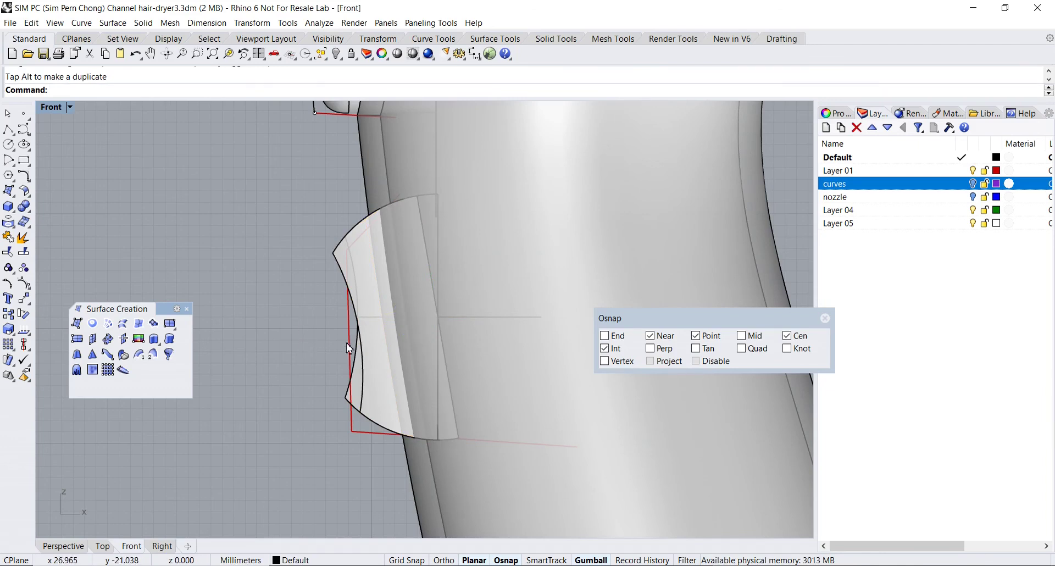
# Check the rotated side surface in the Perspective view and undo its rotation
pyautogui.doubleClick(50, 108)
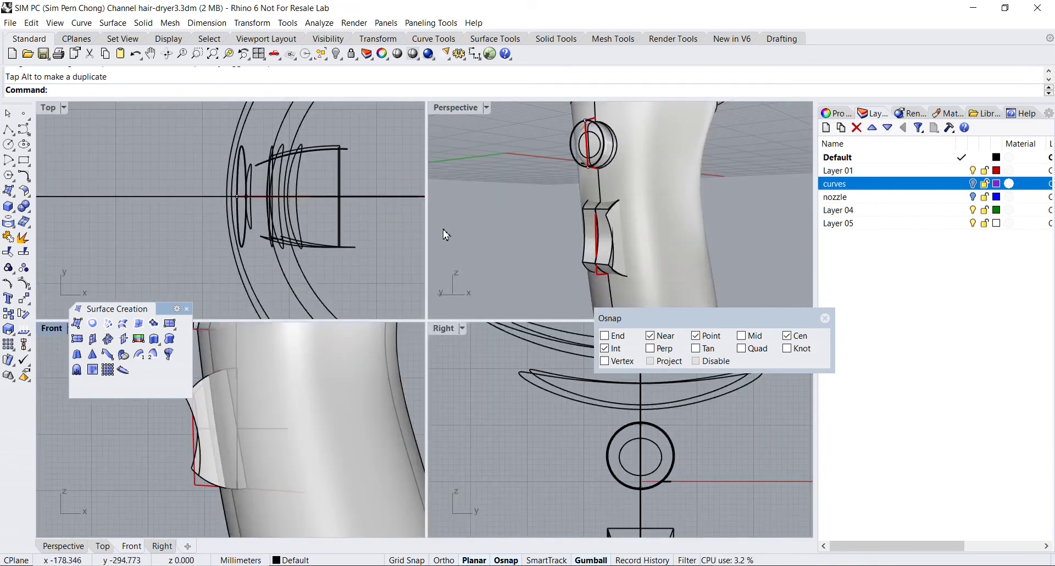
pyautogui.doubleClick(448, 107)
pyautogui.moveTo(400, 283); pyautogui.dragTo(430, 291, button='right')
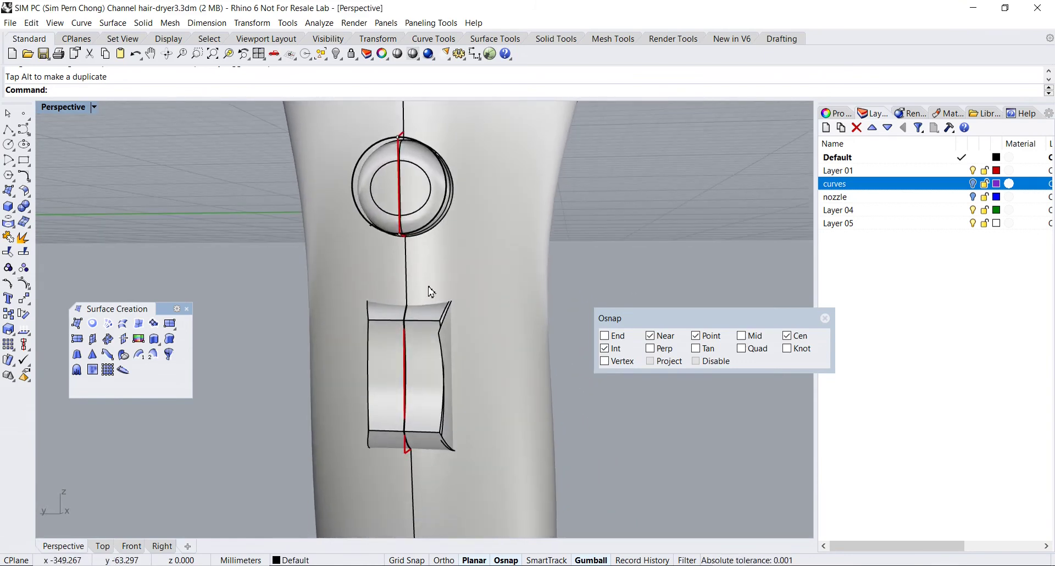
pyautogui.hotkey('ctrl', 'z')
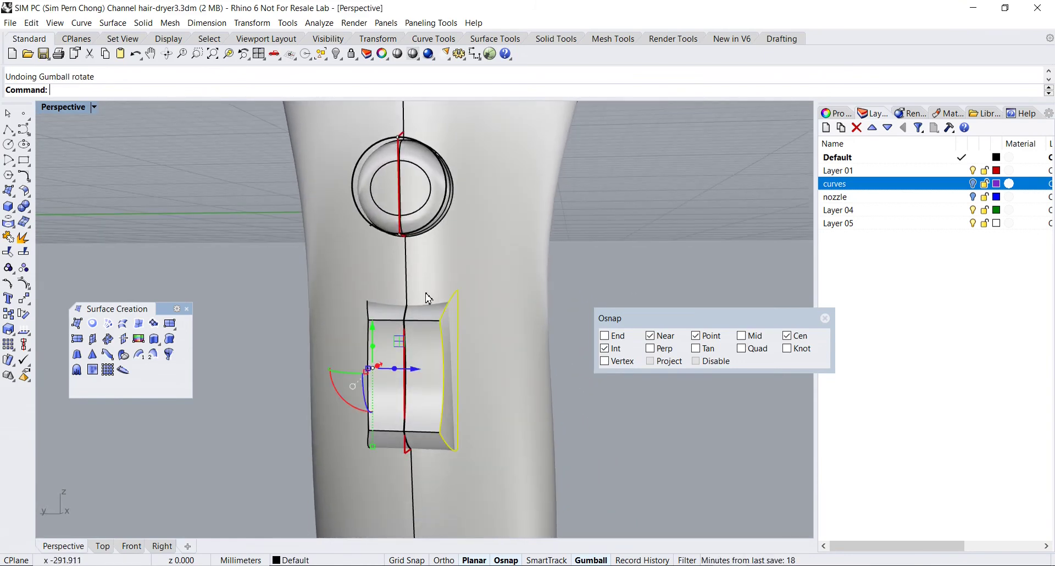
pyautogui.moveTo(428, 294)
pyautogui.mouseDown(button='right')
pyautogui.moveTo(384, 333)
pyautogui.moveTo(420, 285)
pyautogui.mouseUp(button='right')
pyautogui.hotkey('ctrl', 'z')
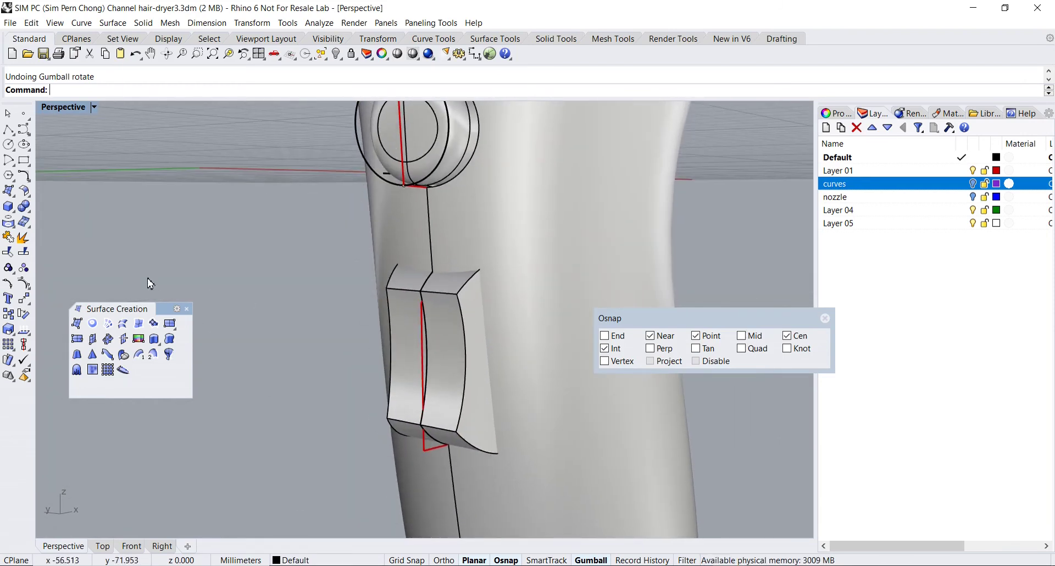
# Join the button body and its two curved side surfaces into a single polysurface
pyautogui.click(477, 397)
pyautogui.click(448, 396)
pyautogui.moveTo(420, 383); pyautogui.dragTo(446, 374, button='right')
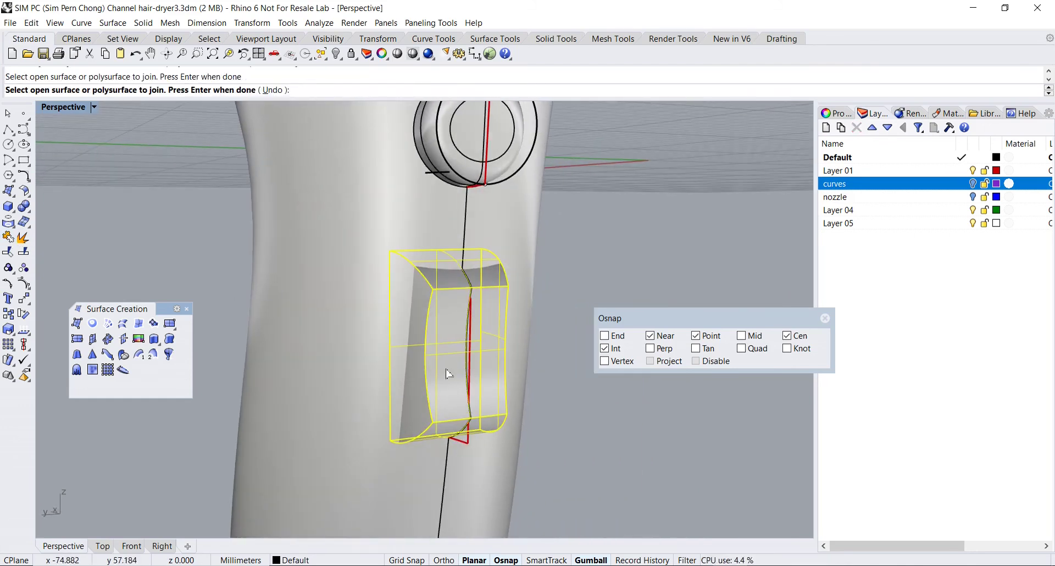
pyautogui.rightClick(424, 398)
# Relocate the gumball to the joined button's straight rear edge in the Front view and rotate the button to follow the handle's slope
pyautogui.click(461, 402)
pyautogui.moveTo(461, 402); pyautogui.dragTo(291, 386, button='right')
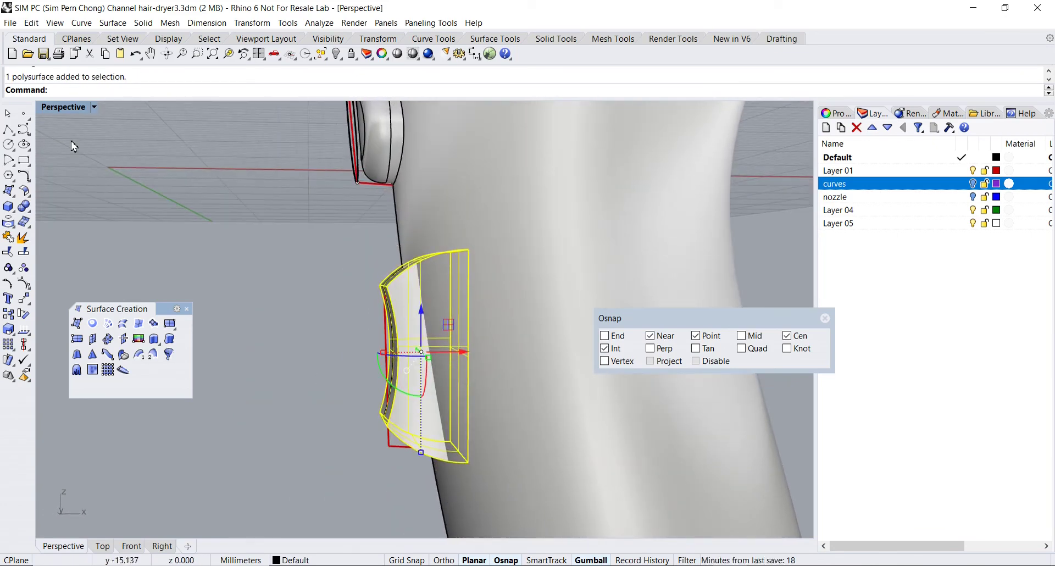
pyautogui.doubleClick(49, 110)
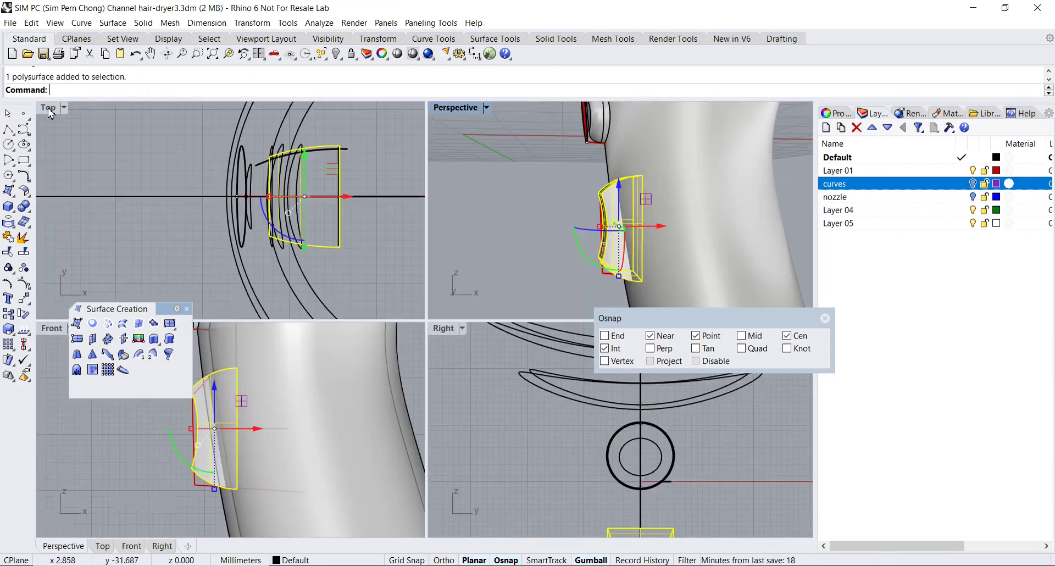
pyautogui.doubleClick(52, 328)
pyautogui.press('Escape')
pyautogui.click(380, 333)
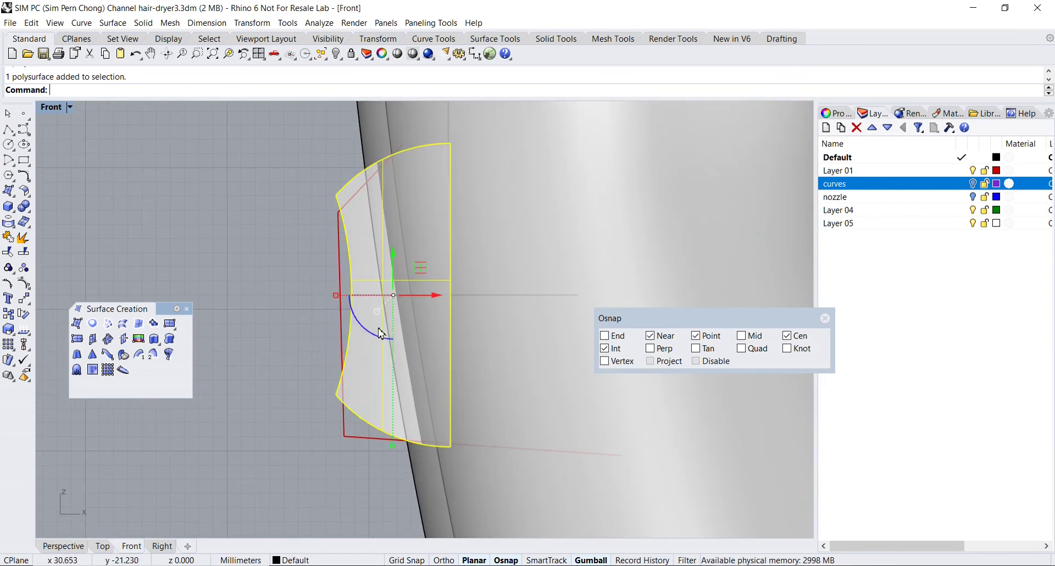
pyautogui.keyDown('ctrl'); pyautogui.moveTo(394, 297); pyautogui.dragTo(449, 295); pyautogui.keyUp('ctrl')
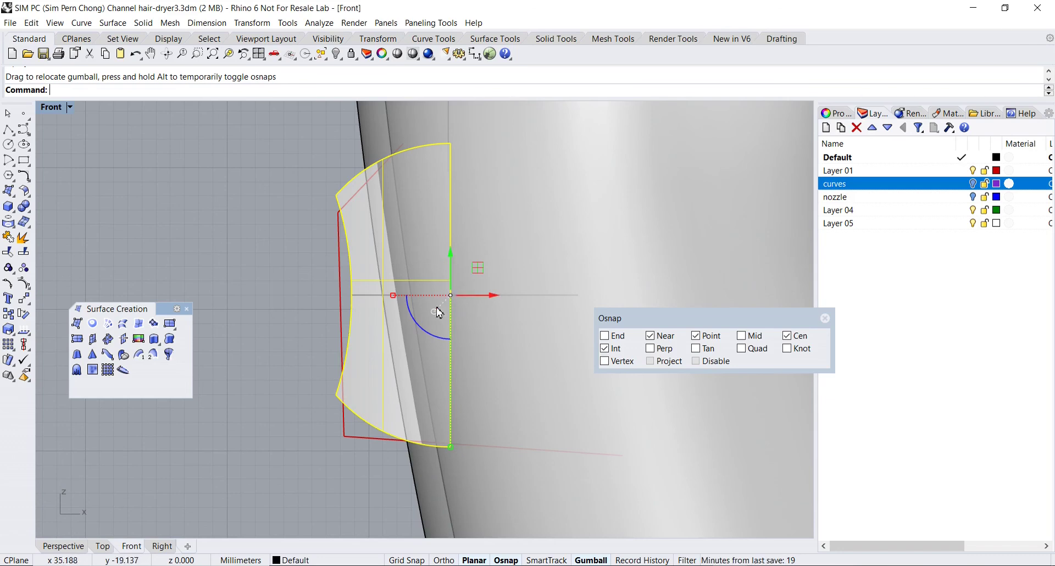
pyautogui.moveTo(421, 332)
pyautogui.mouseDown()
pyautogui.moveTo(434, 319)
pyautogui.moveTo(420, 323)
pyautogui.moveTo(427, 328)
pyautogui.mouseUp()
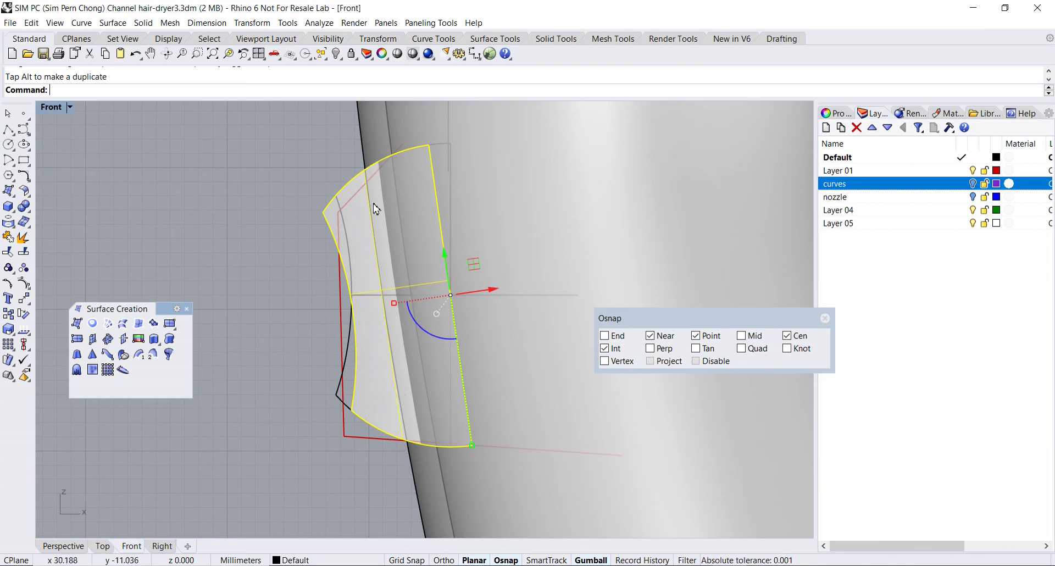
# Scale the lower button slightly narrower across the handle's width in the Perspective view
pyautogui.doubleClick(48, 109)
pyautogui.doubleClick(455, 108)
pyautogui.moveTo(455, 127); pyautogui.dragTo(455, 306, button='right')
pyautogui.scroll(-5, 455, 265)
pyautogui.press('Escape')
pyautogui.click(427, 312)
pyautogui.scroll(3, 383, 300)
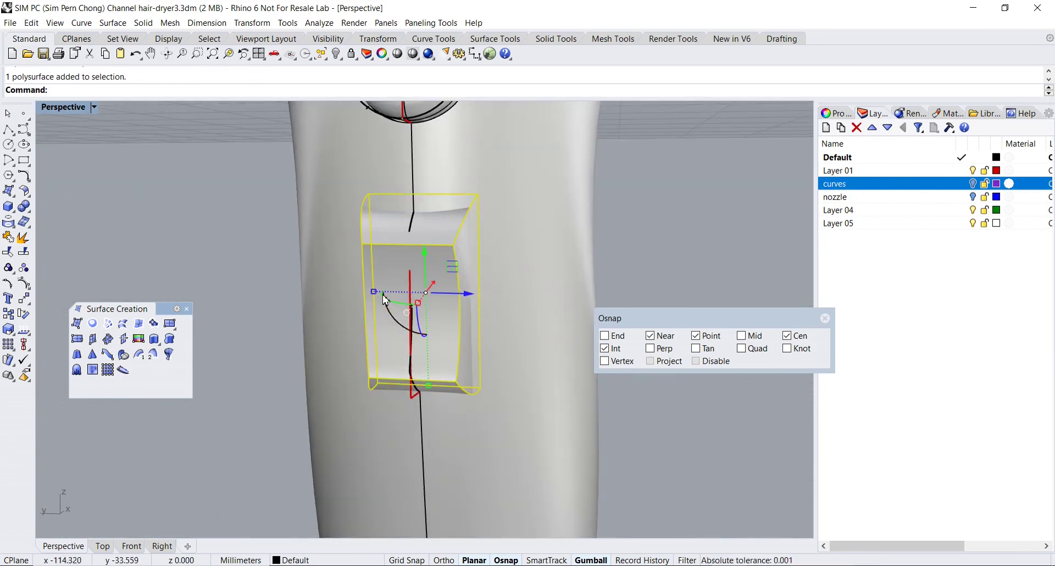
pyautogui.click(374, 295)
pyautogui.moveTo(377, 295); pyautogui.dragTo(454, 281, button='right')
pyautogui.press('Escape')
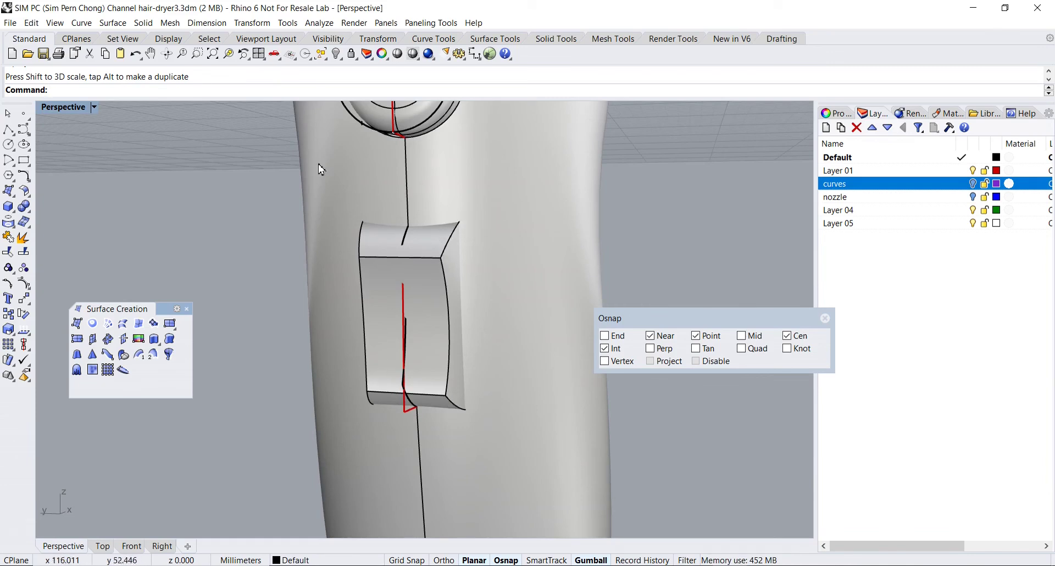
# Fillet the edge at the lower button's upper right corner with a 5 mm radius
pyautogui.click(142, 22)
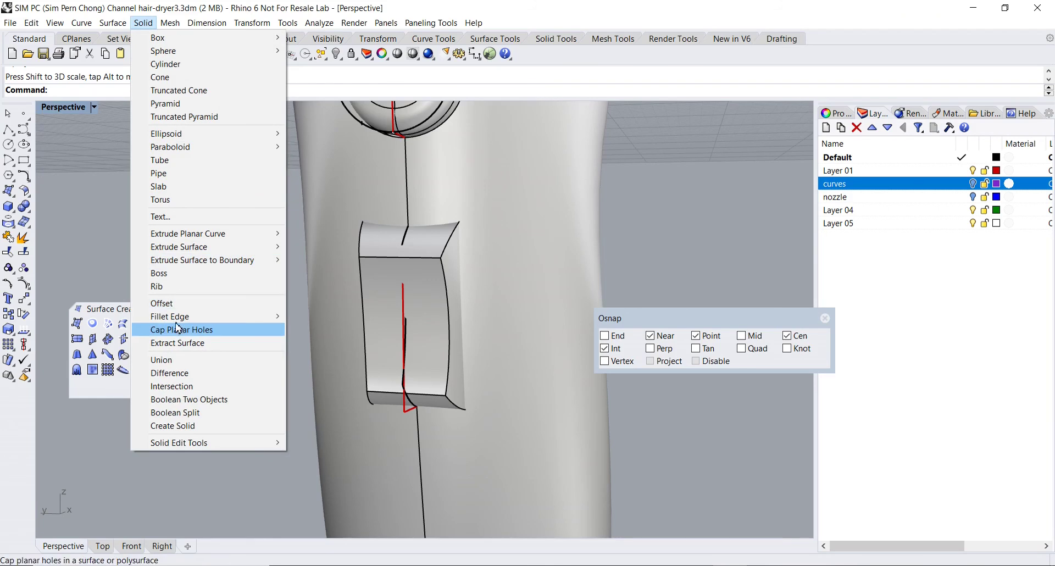
pyautogui.moveTo(176, 322)
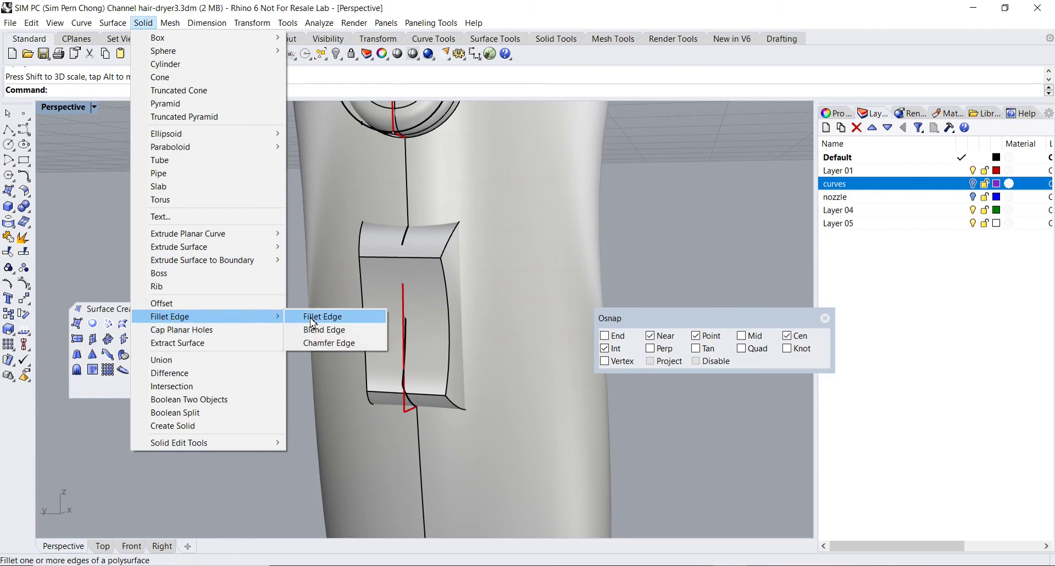
pyautogui.click(312, 319)
pyautogui.click(179, 90)
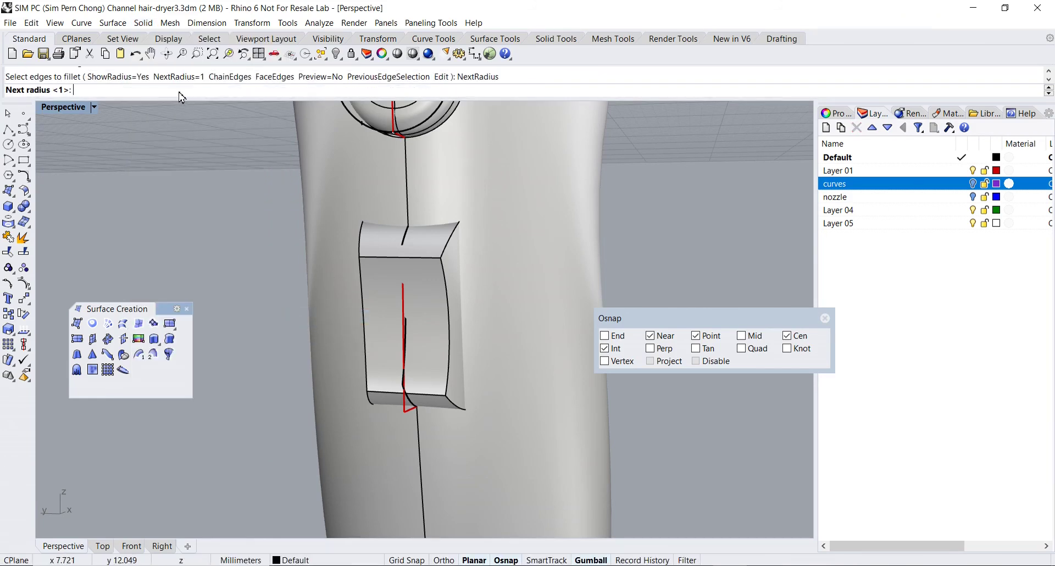
pyautogui.press('Return')
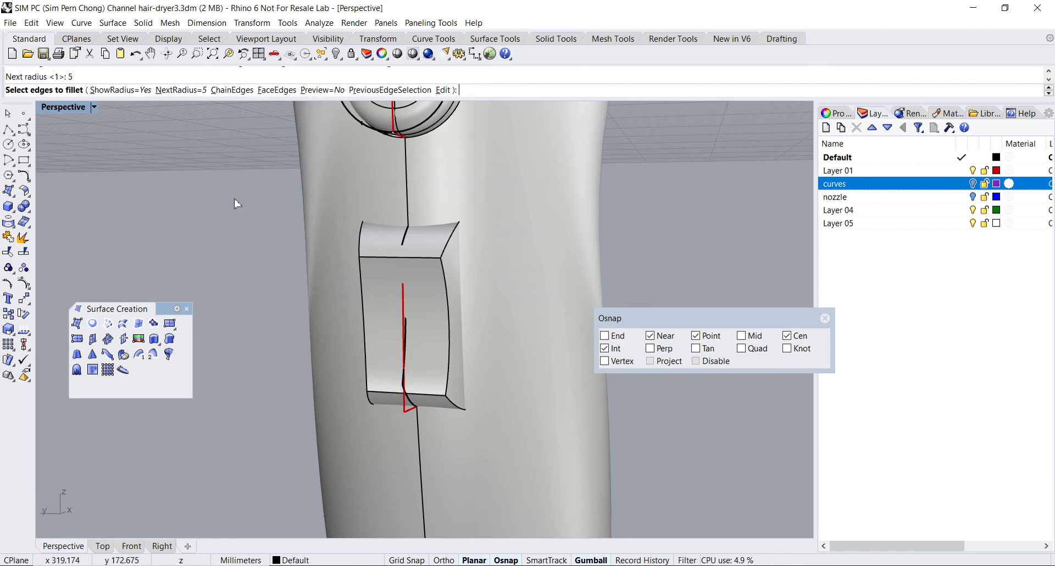
pyautogui.click(448, 248)
pyautogui.press('Return')
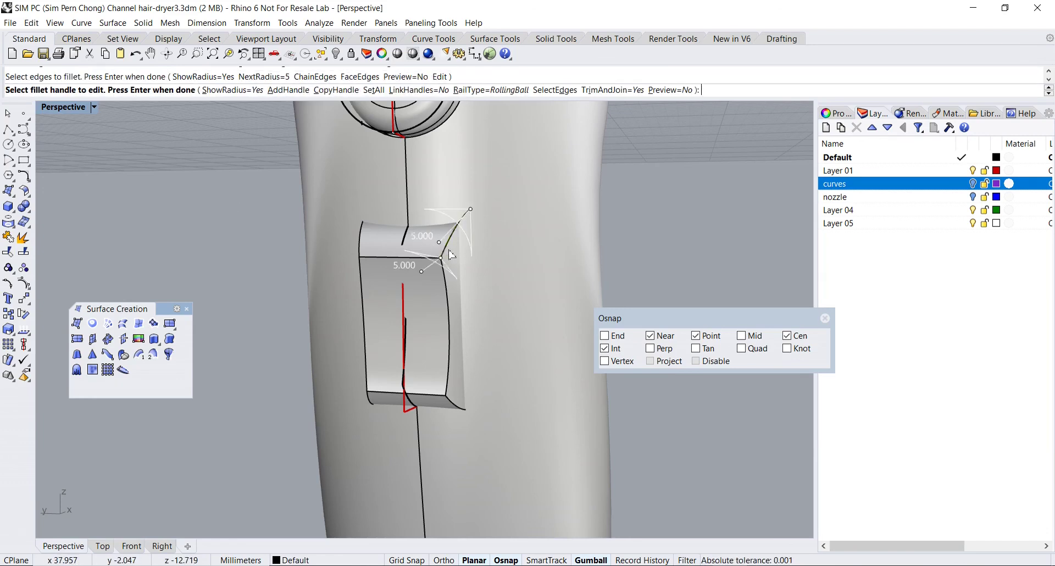
pyautogui.press('Return')
pyautogui.press('Left')
pyautogui.press('Left')
pyautogui.press('Left')
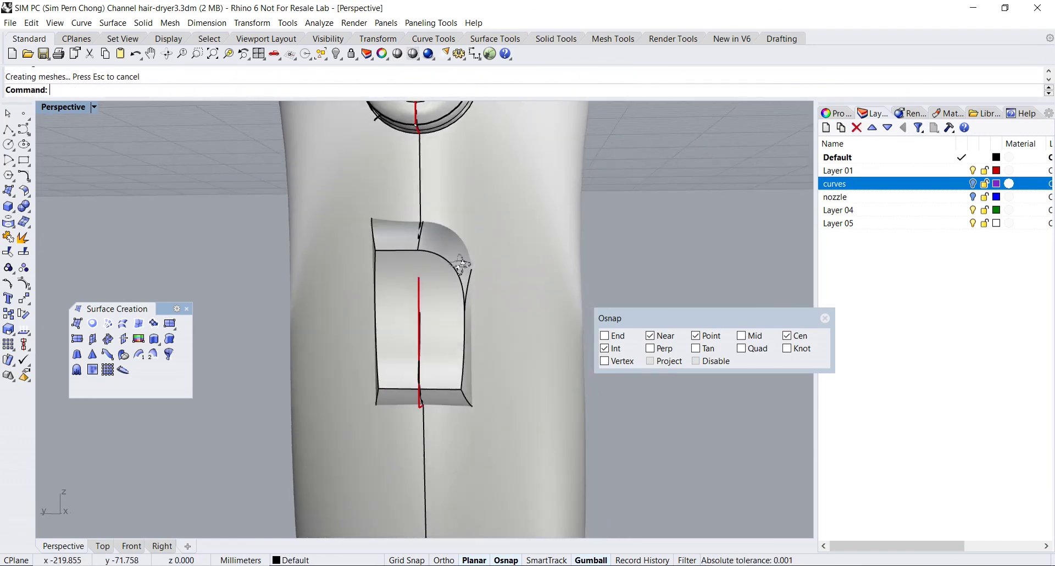
# Fillet the edge at the button's upper left corner with the same 5 mm radius
pyautogui.scroll(5, 415, 258)
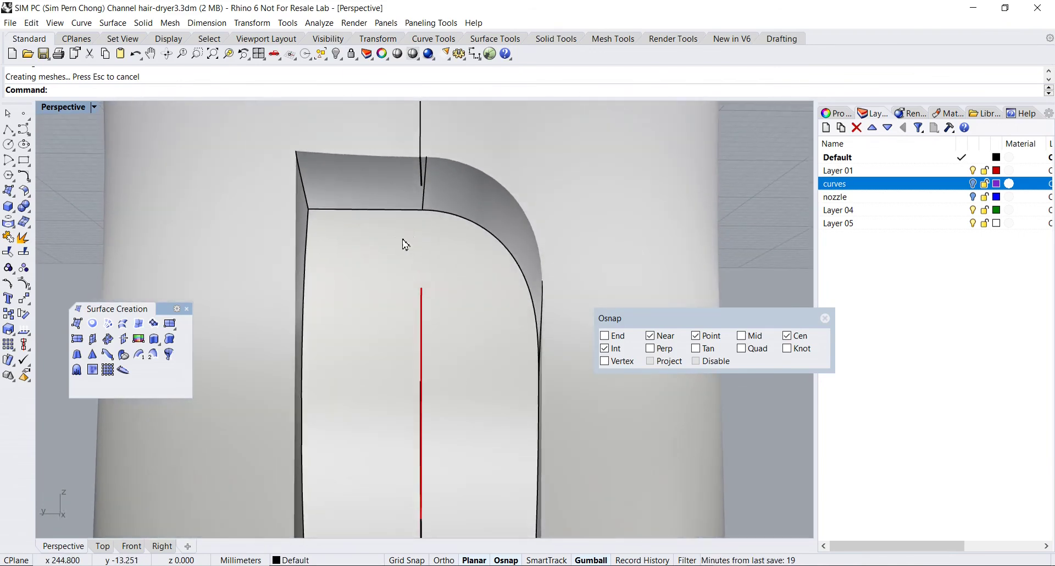
pyautogui.press('Return')
pyautogui.click(310, 201)
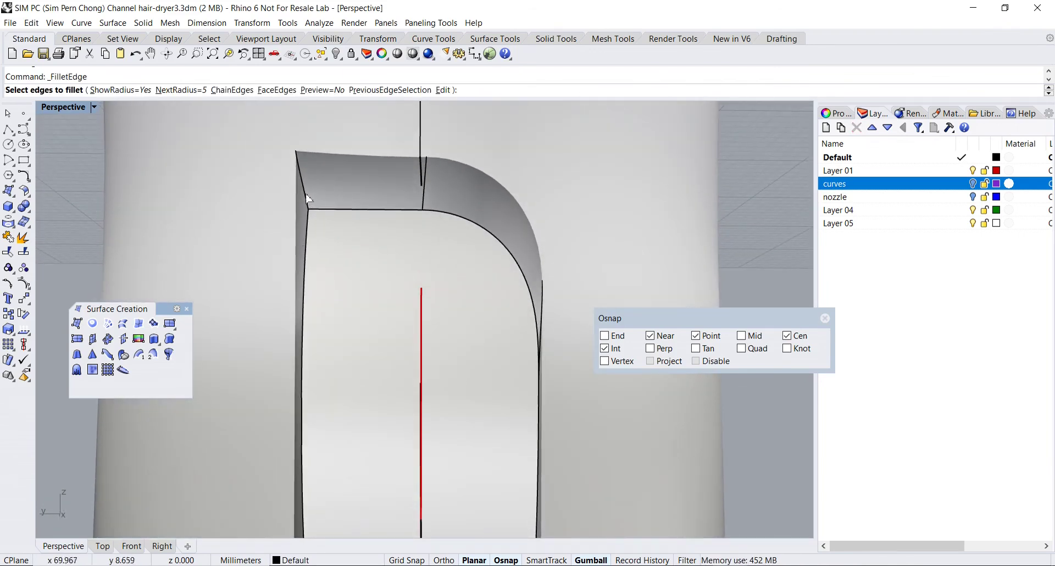
pyautogui.press('Return')
pyautogui.press('Return')
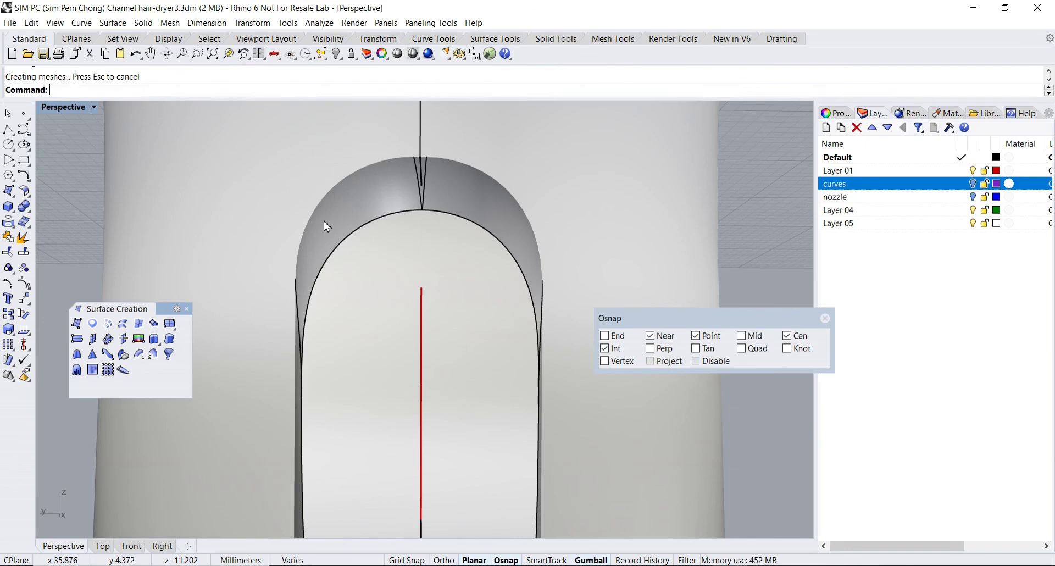
pyautogui.scroll(2, 423, 283)
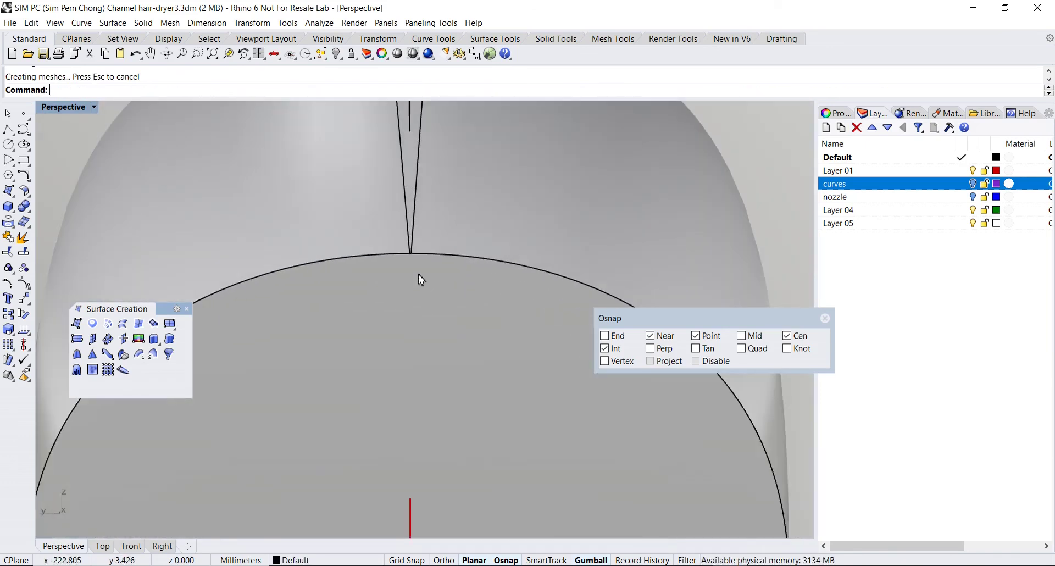
pyautogui.scroll(-6, 419, 278)
pyautogui.moveTo(423, 245); pyautogui.dragTo(415, 238, button='right')
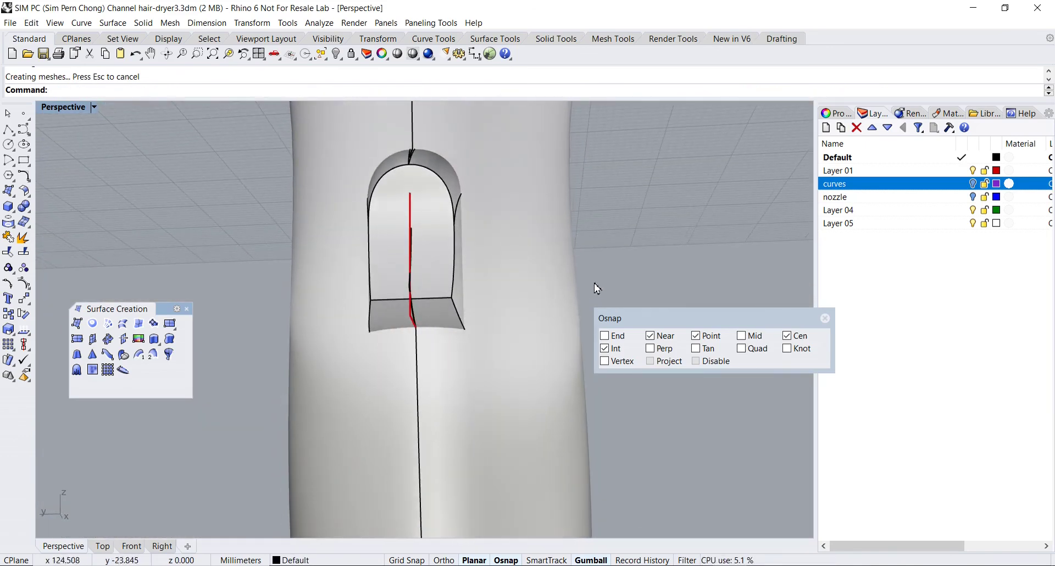
# Fillet the edge at the button's lower right corner with a 5 mm radius
pyautogui.press('Return')
pyautogui.moveTo(465, 315); pyautogui.dragTo(459, 317, button='right')
pyautogui.click(455, 312)
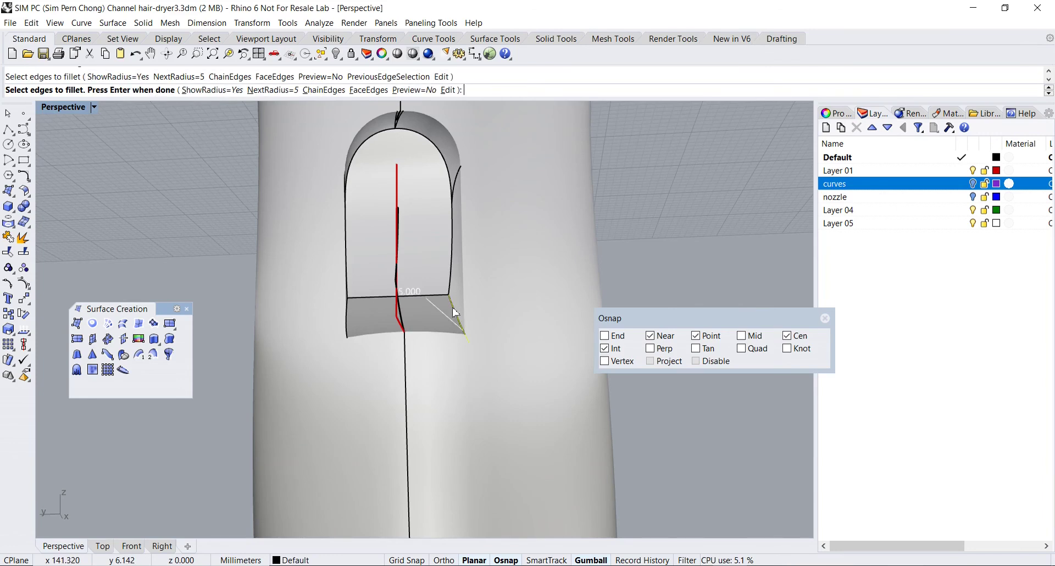
pyautogui.press('Return')
pyautogui.press('Return')
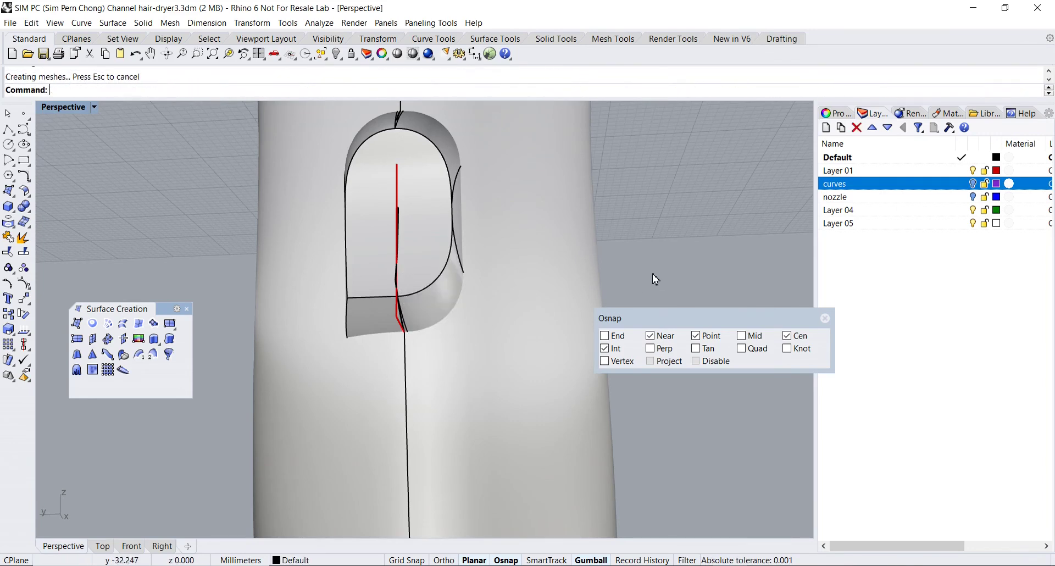
# Fillet the edge at the button's remaining lower left corner with a 5 mm radius
pyautogui.moveTo(656, 277); pyautogui.dragTo(687, 277, button='right')
pyautogui.press('Return')
pyautogui.moveTo(532, 306)
pyautogui.mouseDown(button='right')
pyautogui.moveTo(567, 304)
pyautogui.moveTo(529, 307)
pyautogui.mouseUp(button='right')
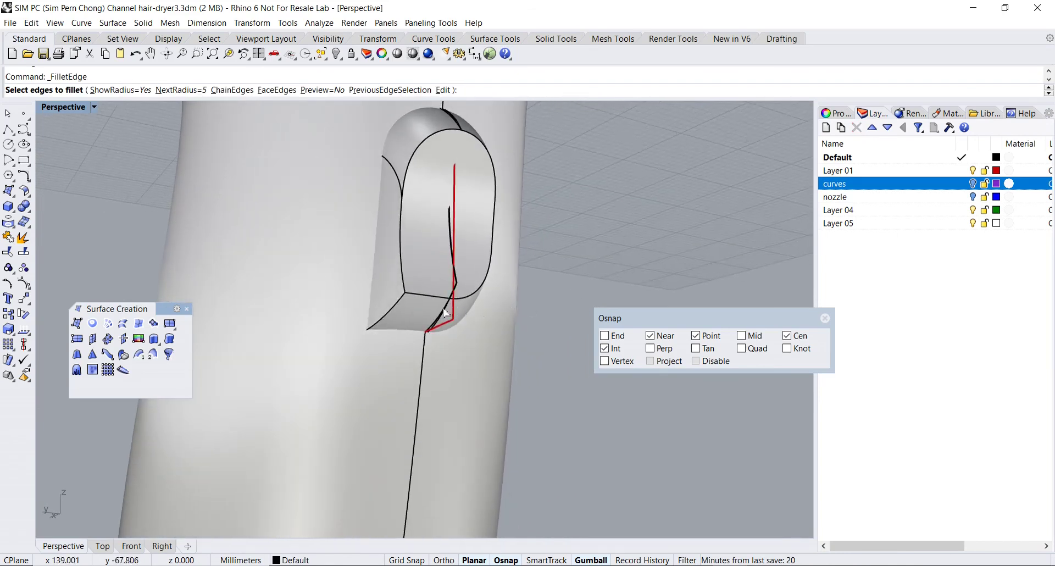
pyautogui.scroll(3, 423, 304)
pyautogui.click(371, 295)
pyautogui.press('Return')
pyautogui.press('Return')
pyautogui.scroll(-3, 607, 426)
pyautogui.scroll(2, 486, 375)
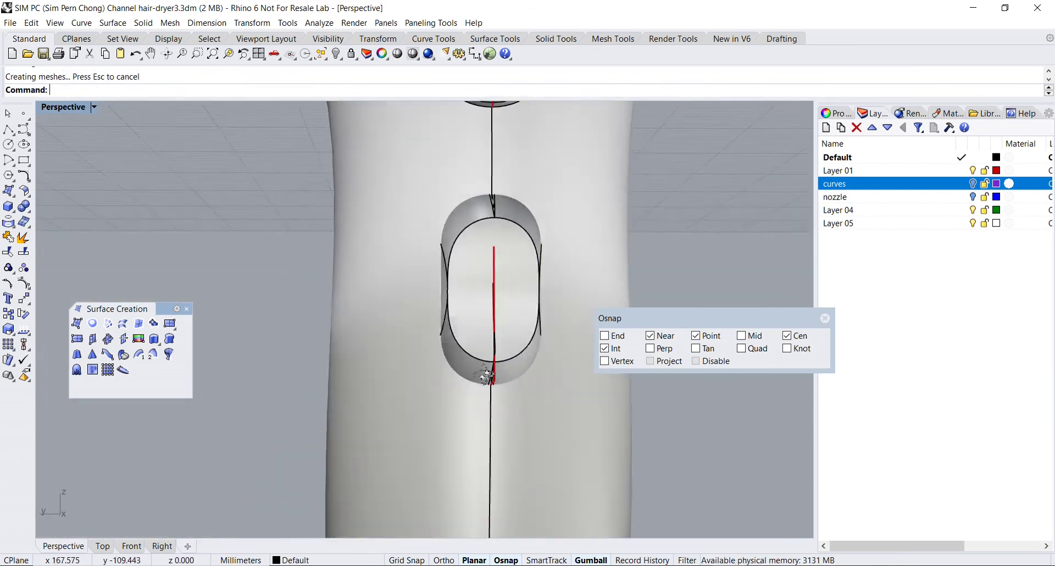
# Examine the filleted button's shape and its fit on the handle from the front and side
pyautogui.scroll(-5, 486, 375)
pyautogui.moveTo(505, 330); pyautogui.dragTo(457, 332, button='right')
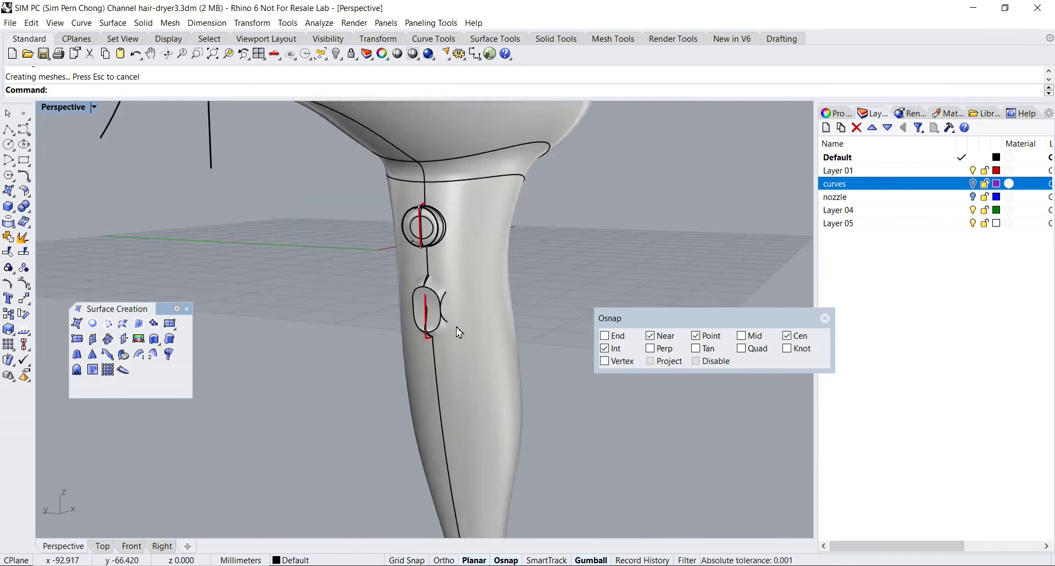
pyautogui.scroll(8, 458, 332)
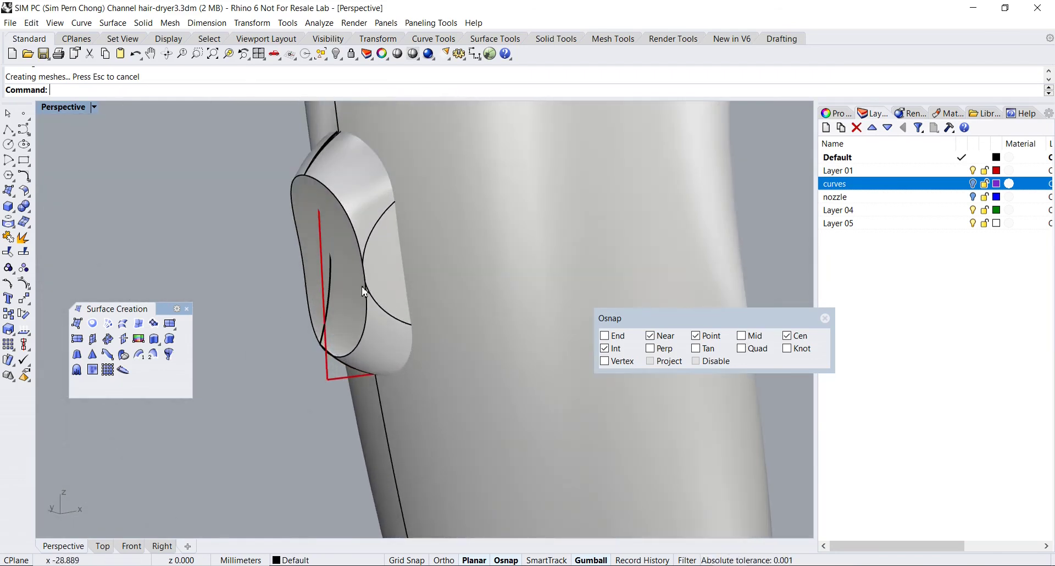
pyautogui.scroll(2, 372, 301)
pyautogui.scroll(-6, 366, 291)
pyautogui.moveTo(373, 296); pyautogui.dragTo(341, 306, button='right')
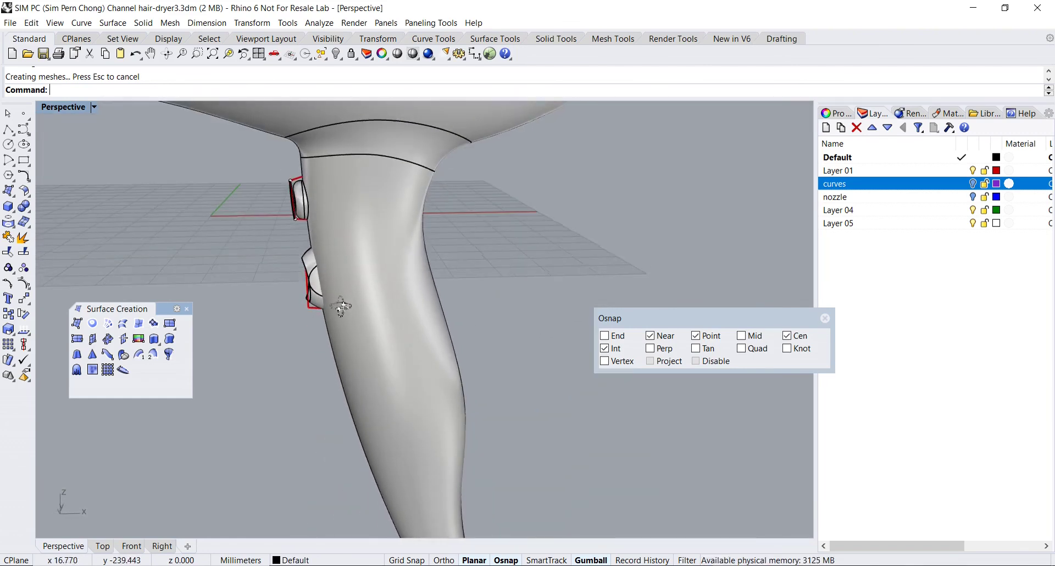
pyautogui.doubleClick(64, 109)
pyautogui.doubleClick(451, 110)
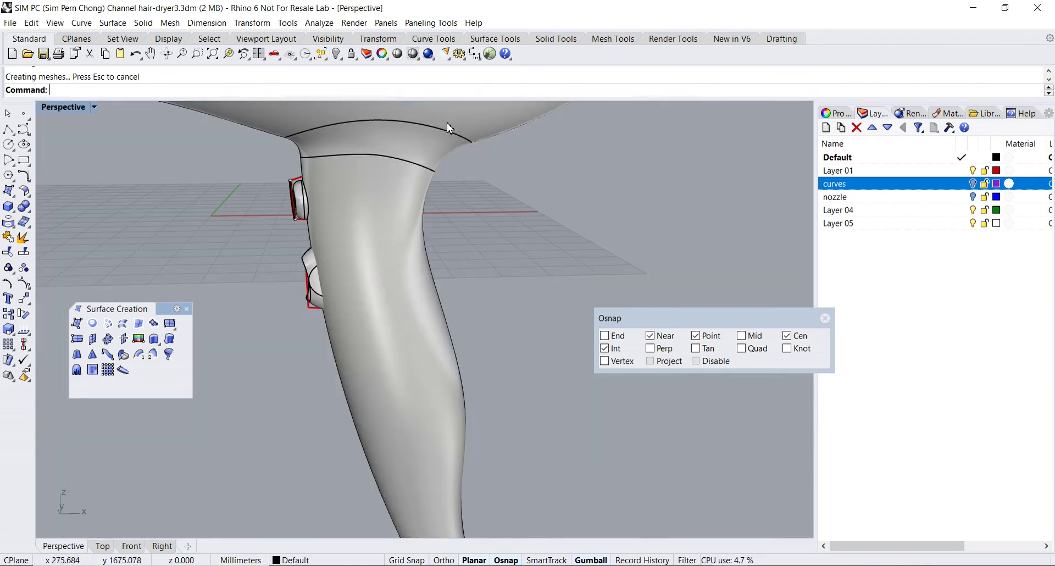
pyautogui.moveTo(396, 214); pyautogui.dragTo(357, 301, button='right')
pyautogui.scroll(4, 398, 360)
pyautogui.click(389, 345)
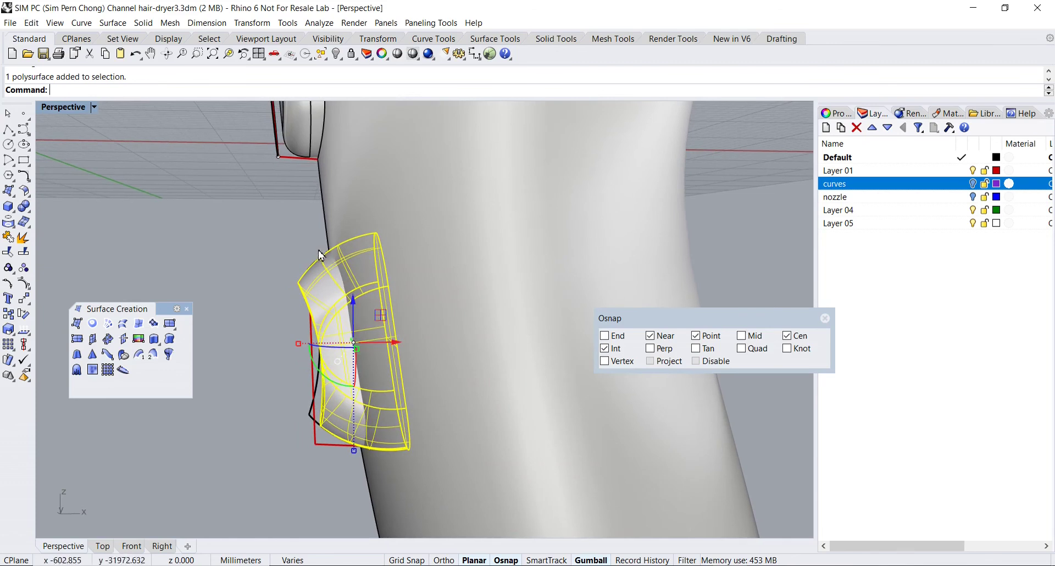
pyautogui.moveTo(327, 244); pyautogui.dragTo(418, 286, button='right')
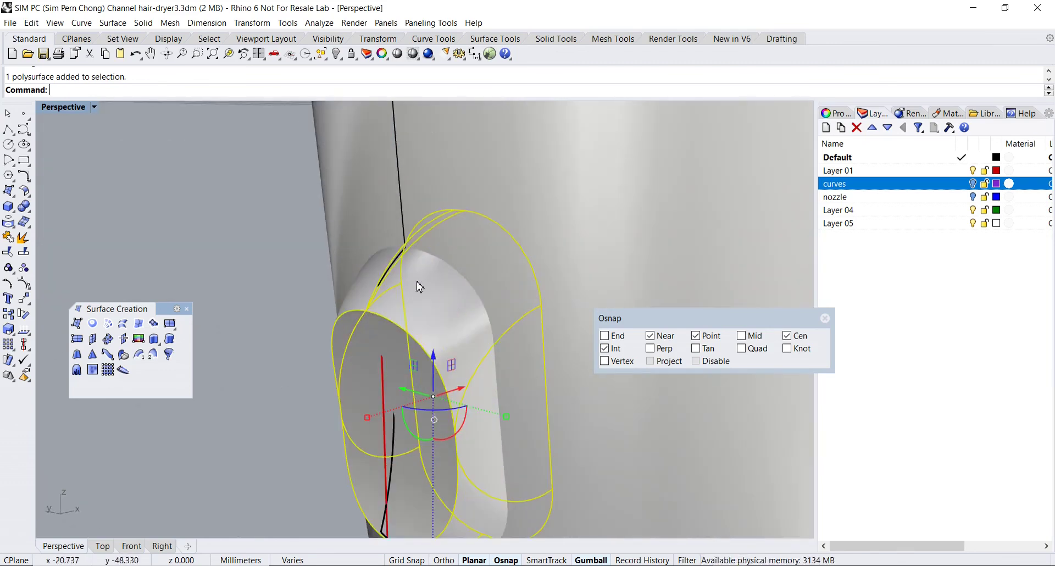
pyautogui.scroll(-3, 426, 257)
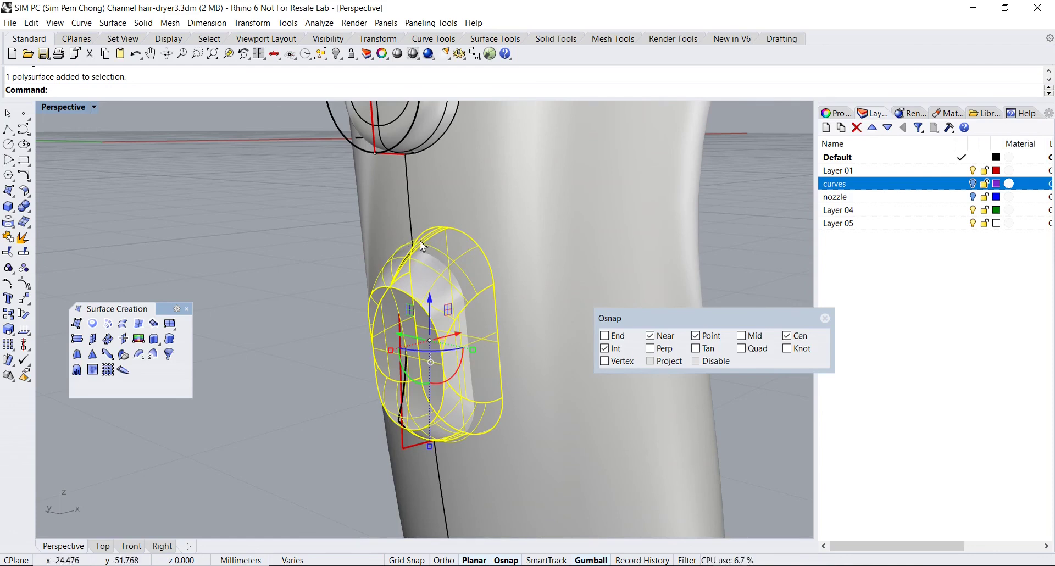
pyautogui.click(295, 297)
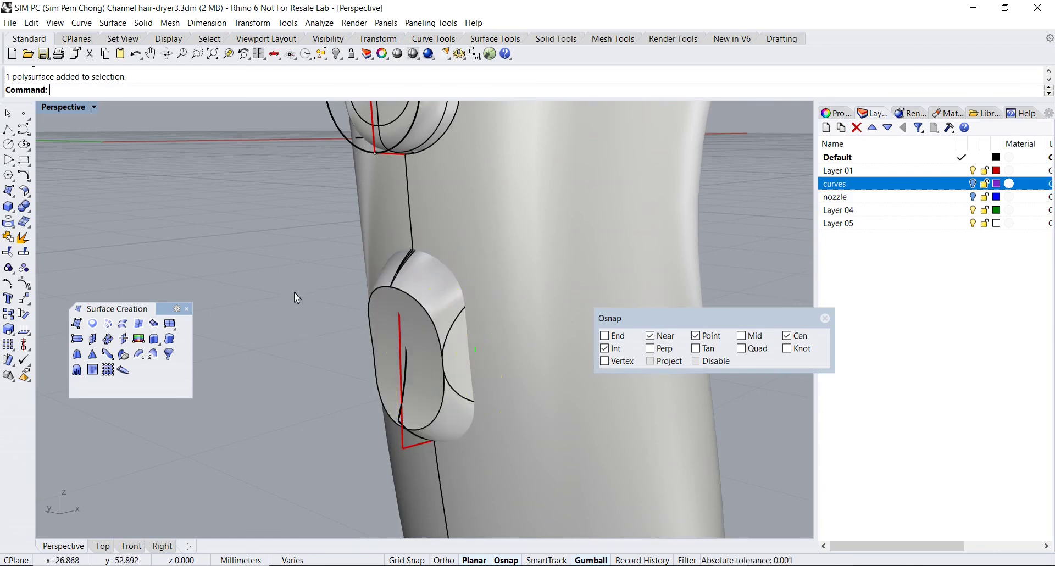
# Delete the red and black construction curves running through the lower button
pyautogui.scroll(4, 317, 309)
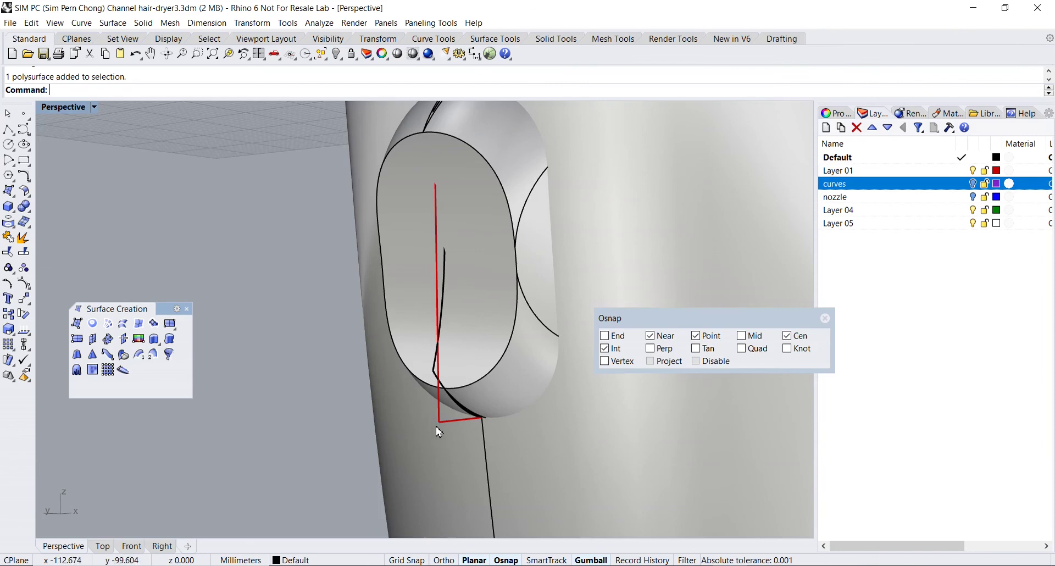
pyautogui.click(439, 426)
pyautogui.keyDown('shift'); pyautogui.click(436, 375); pyautogui.keyUp('shift')
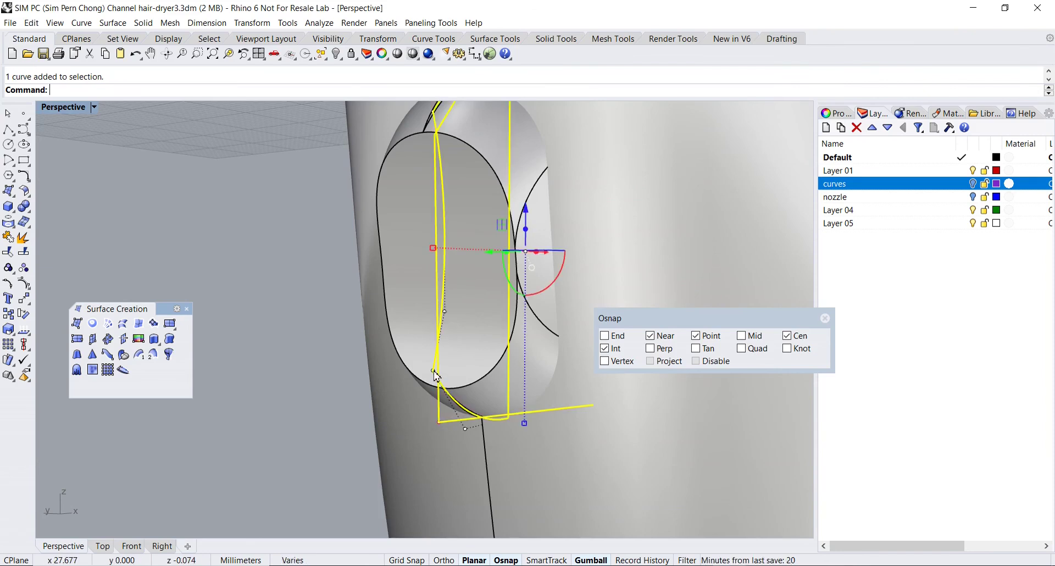
pyautogui.press('Delete')
pyautogui.moveTo(431, 372); pyautogui.dragTo(460, 390, button='right')
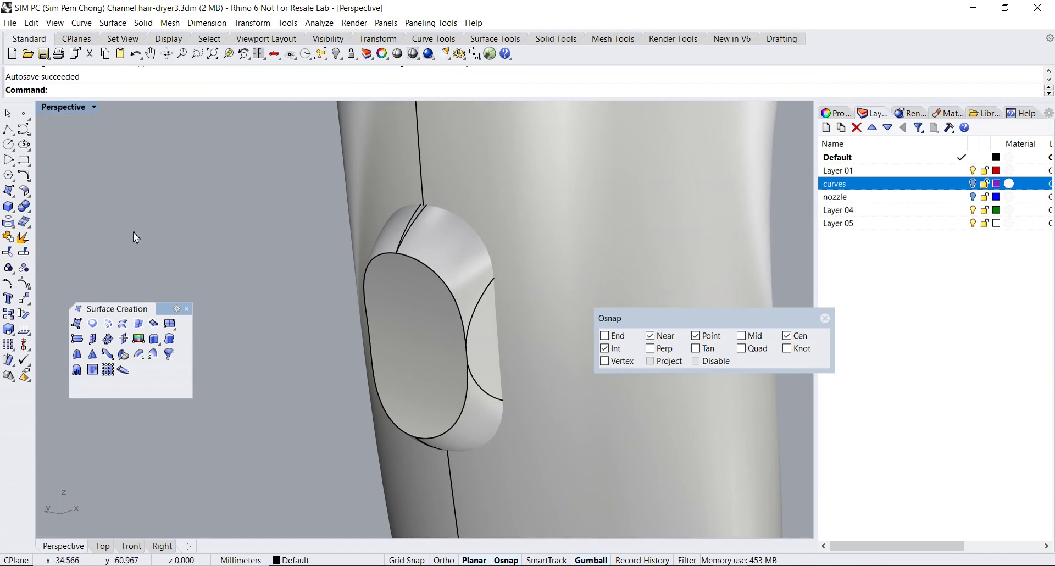
# Offset the lower button's polysurface outward by 0.2 mm with round corners and the Solid option off
pyautogui.click(24, 192)
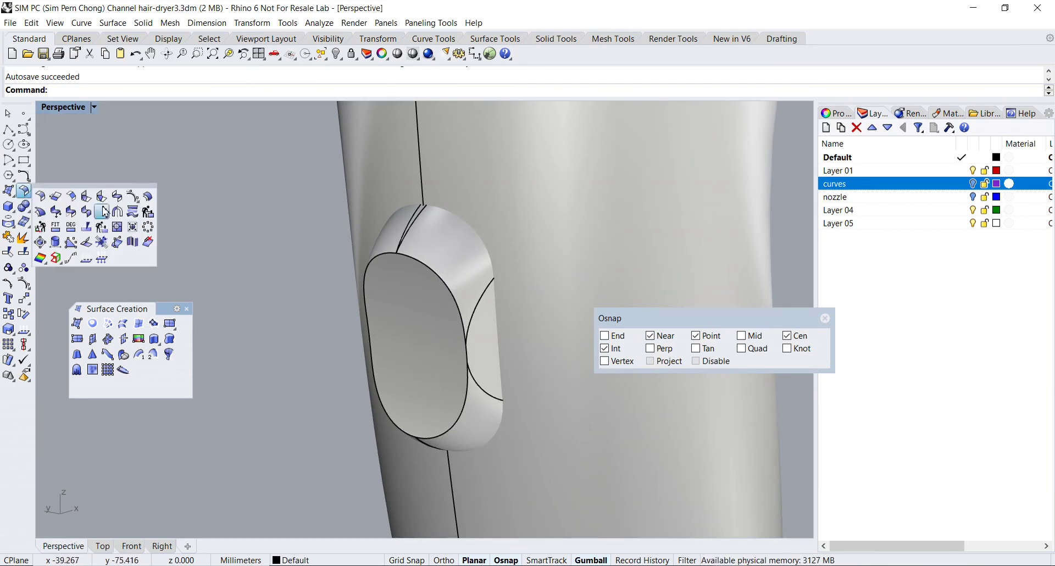
pyautogui.click(148, 196)
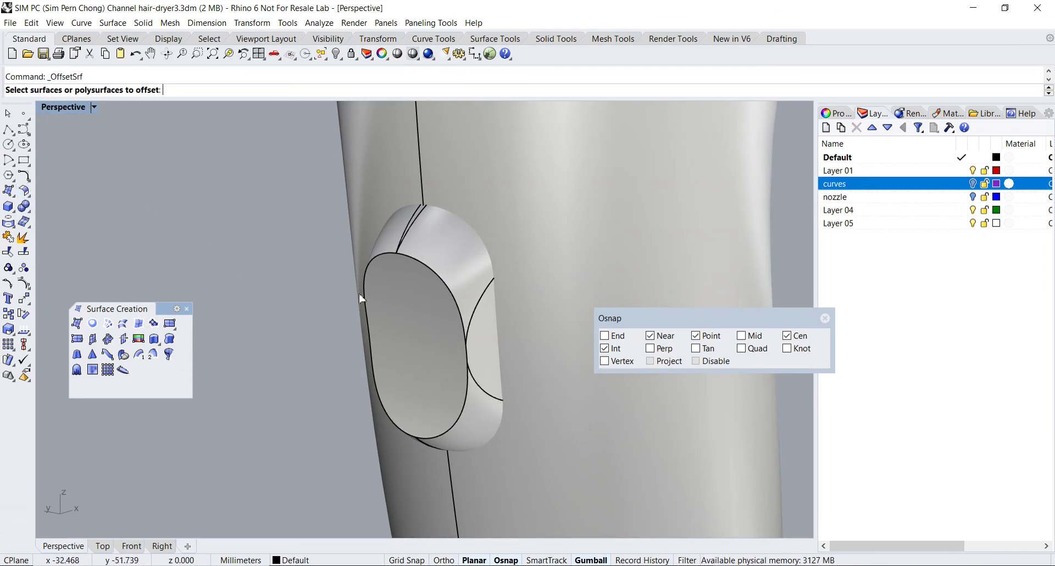
pyautogui.click(430, 265)
pyautogui.press('Return')
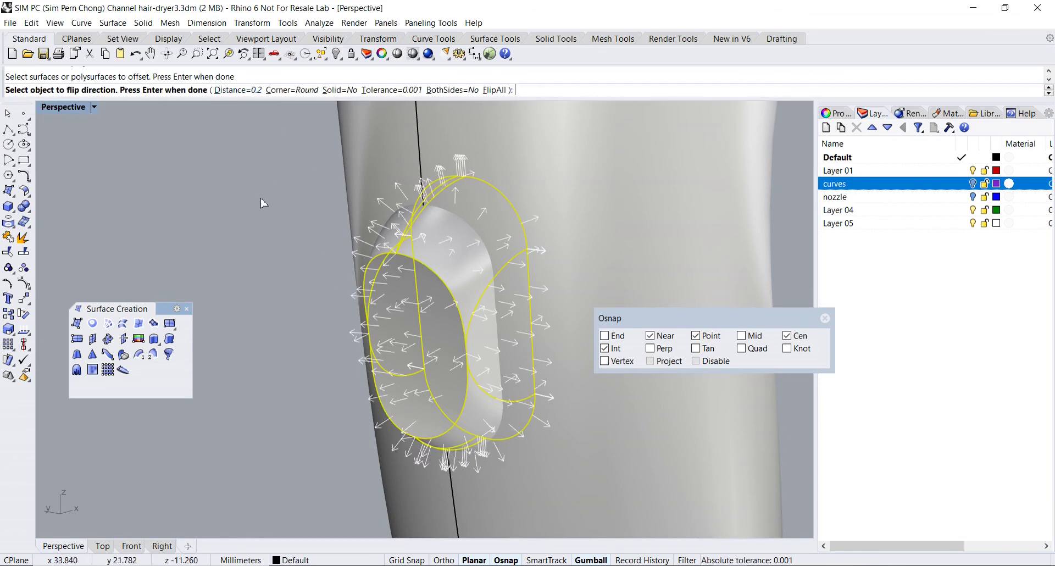
pyautogui.press('Return')
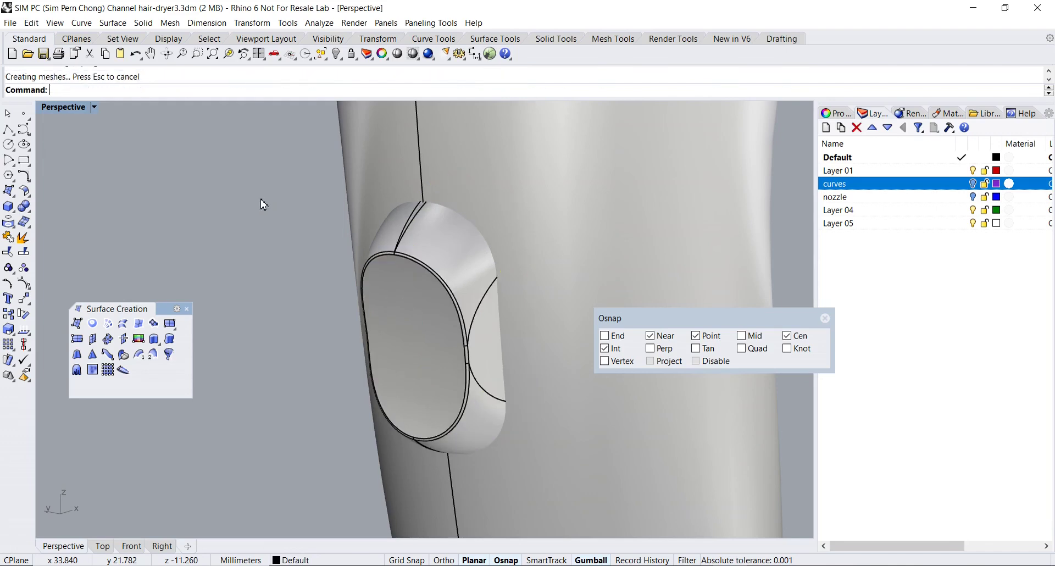
pyautogui.click(387, 227)
pyautogui.press('Escape')
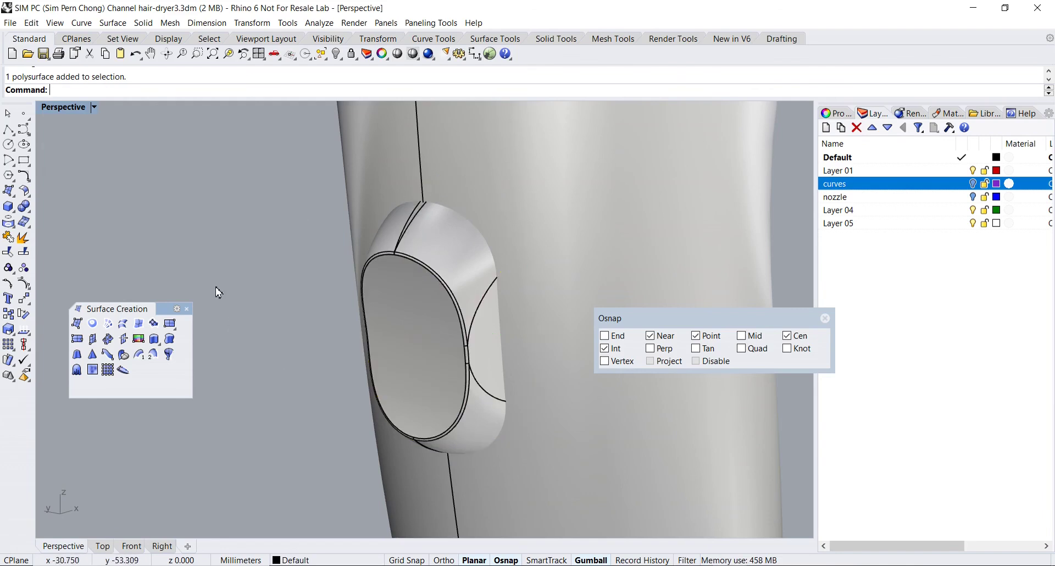
# Boolean-subtract the lower button's offset polysurface from the hair dryer's body to cut the button recess, with input deletion on
pyautogui.click(25, 207)
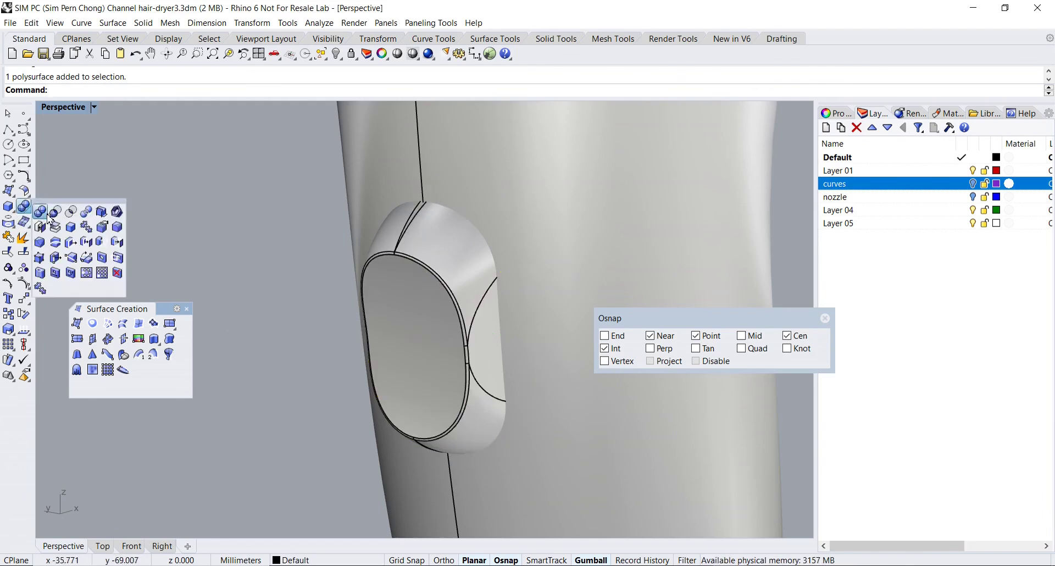
pyautogui.click(55, 217)
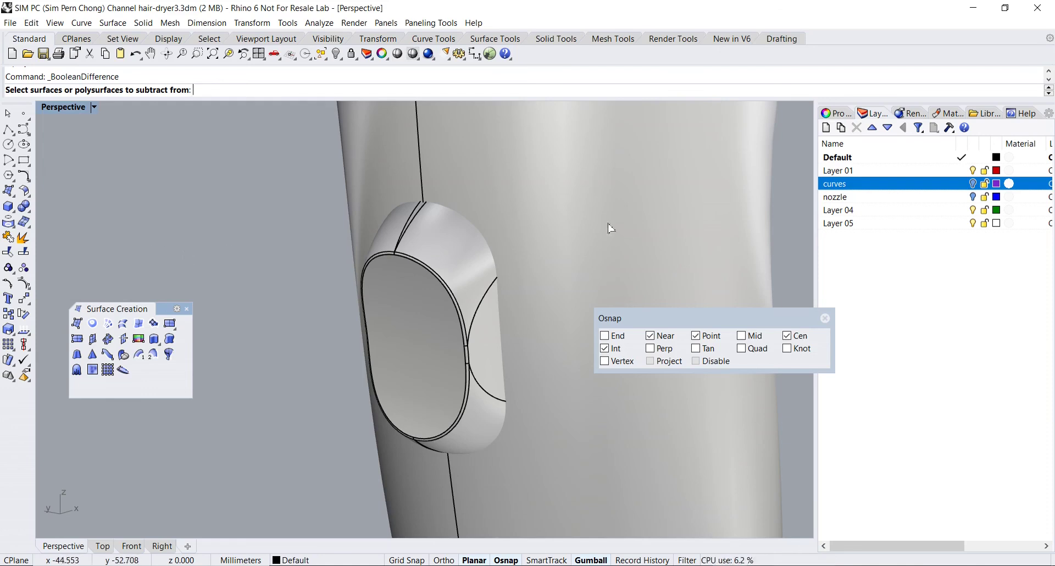
pyautogui.scroll(-3, 604, 230)
pyautogui.moveTo(598, 233)
pyautogui.mouseDown(button='right')
pyautogui.moveTo(612, 233)
pyautogui.moveTo(603, 241)
pyautogui.mouseUp(button='right')
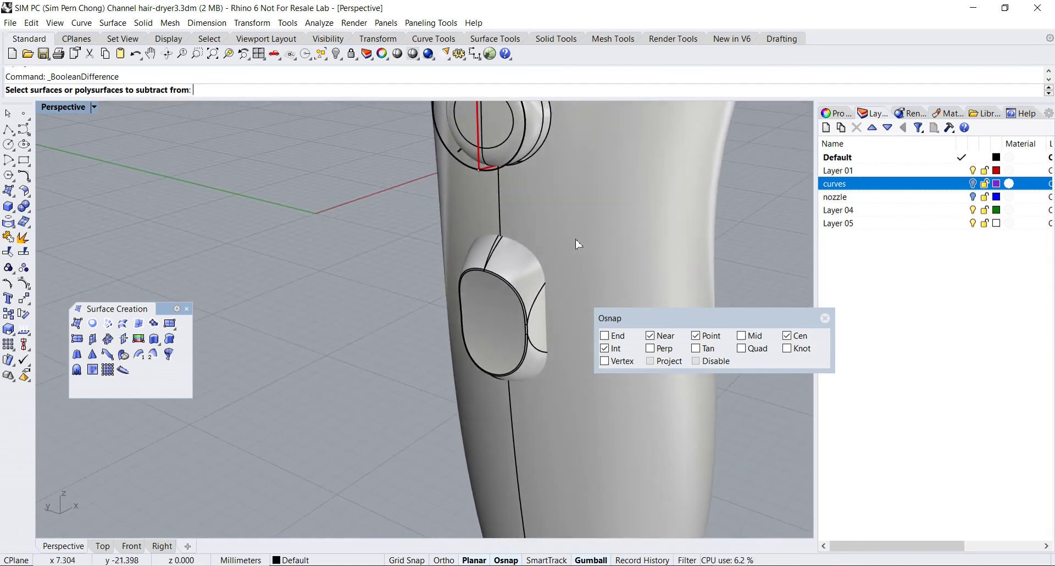
pyautogui.scroll(3, 579, 248)
pyautogui.click(376, 196)
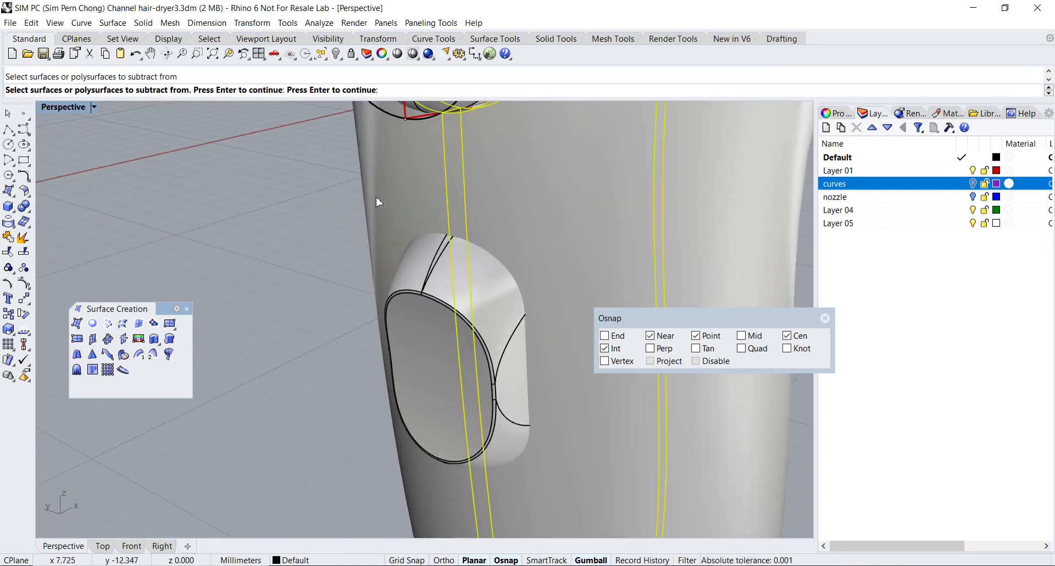
pyautogui.scroll(-4, 329, 217)
pyautogui.moveTo(329, 217); pyautogui.dragTo(297, 214, button='right')
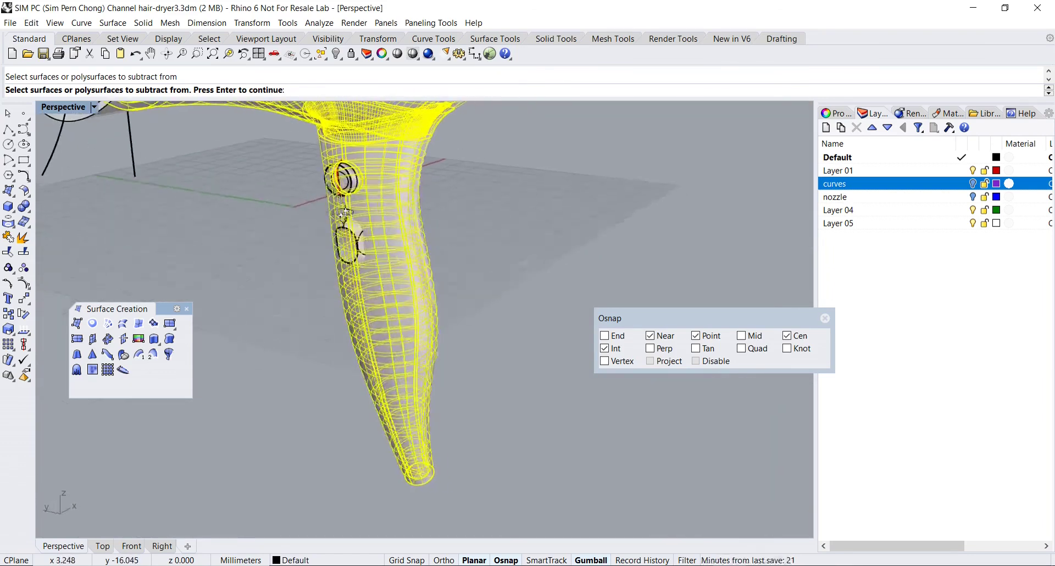
pyautogui.scroll(5, 298, 212)
pyautogui.press('Return')
pyautogui.scroll(5, 362, 253)
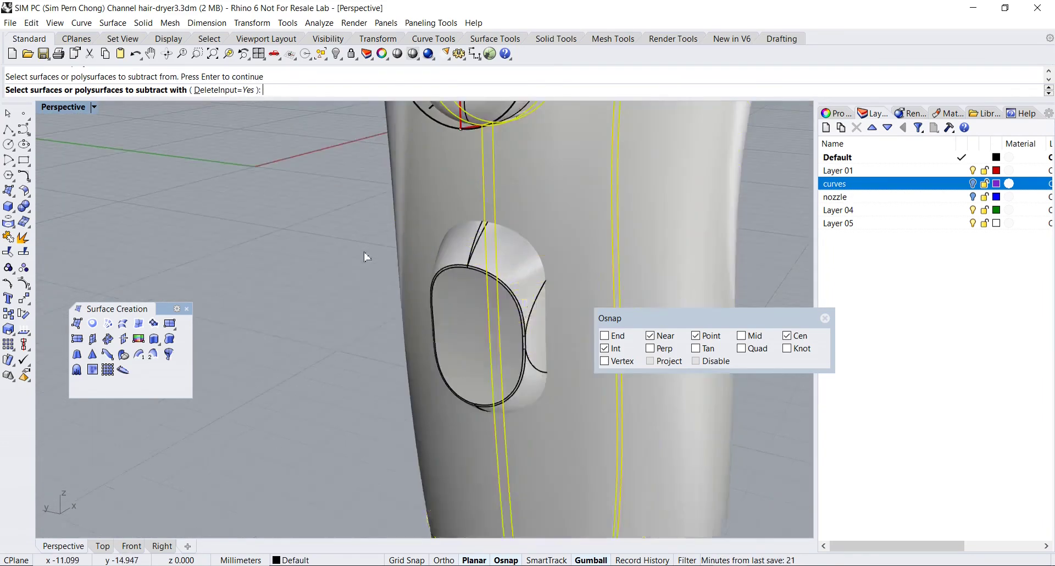
pyautogui.click(511, 265)
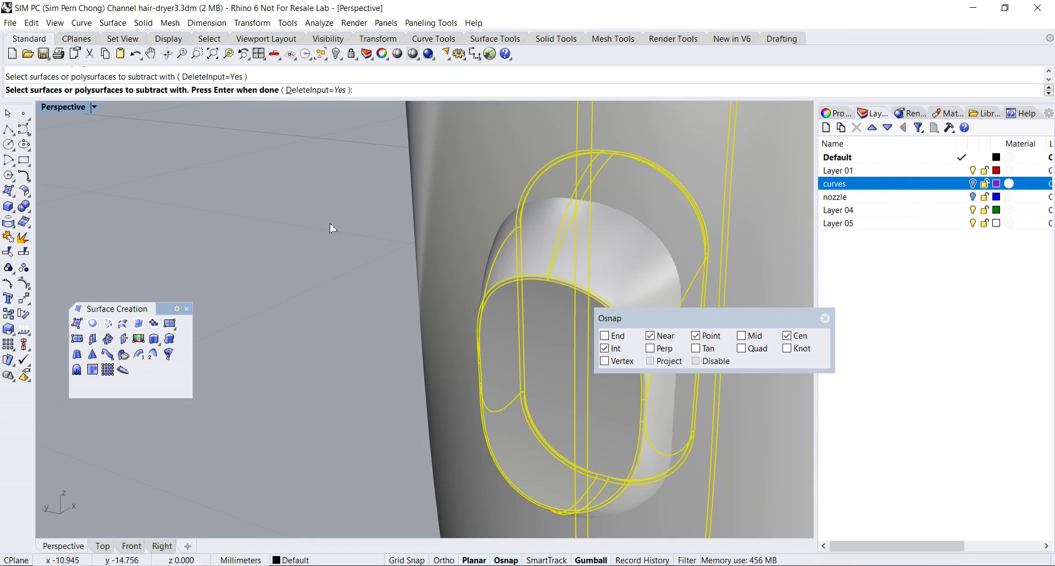
pyautogui.press('Return')
# Examine the button cutout on the handle from close up and the overall hair dryer from the side
pyautogui.moveTo(363, 224)
pyautogui.mouseDown(button='right')
pyautogui.moveTo(381, 200)
pyautogui.moveTo(407, 195)
pyautogui.moveTo(358, 207)
pyautogui.mouseUp(button='right')
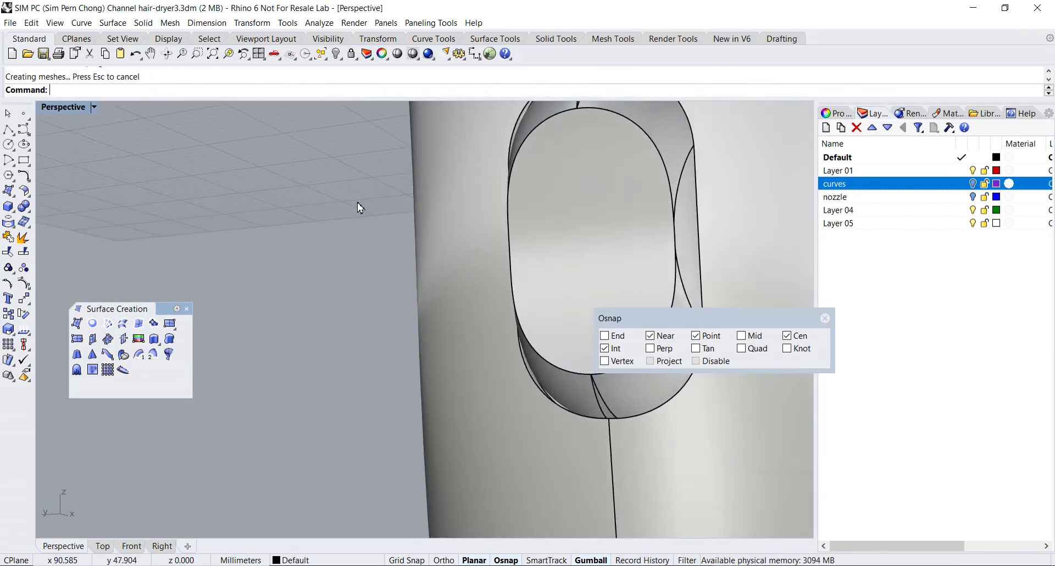
pyautogui.scroll(-8, 360, 208)
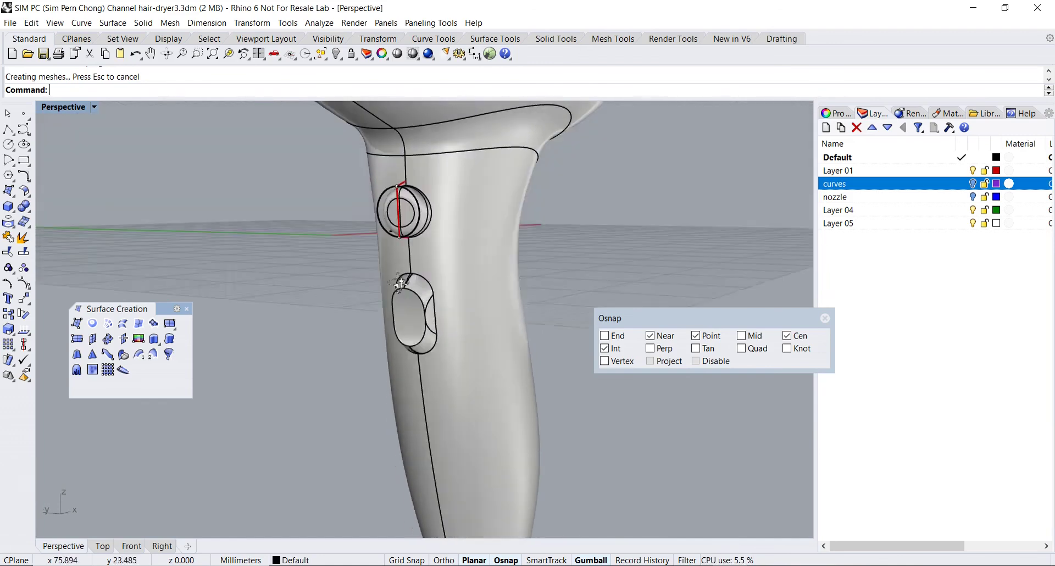
pyautogui.scroll(-5, 399, 283)
pyautogui.moveTo(400, 283); pyautogui.dragTo(493, 335, button='right')
pyautogui.scroll(-5, 448, 322)
pyautogui.scroll(5, 474, 333)
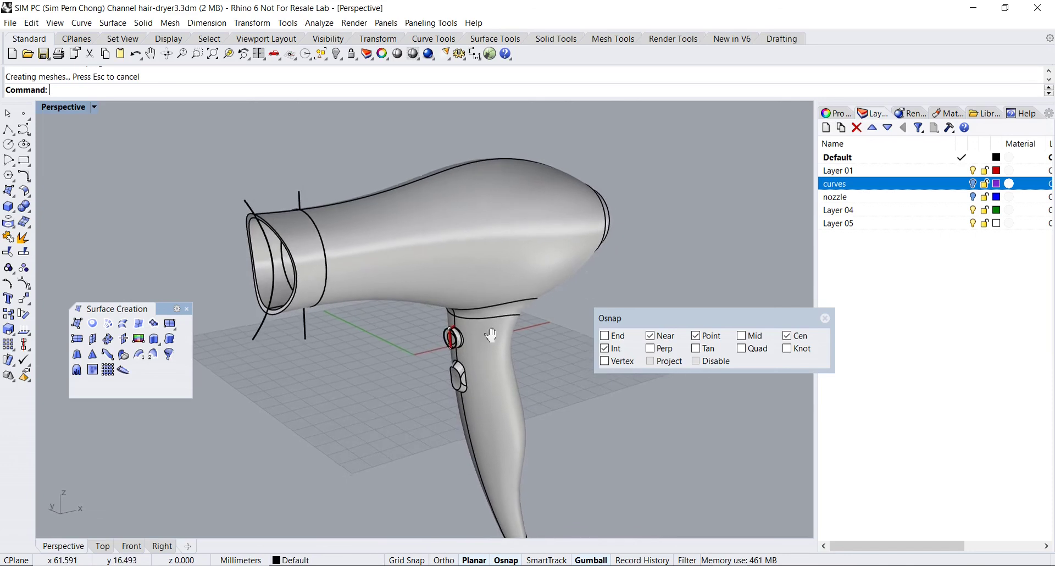
pyautogui.scroll(4, 493, 335)
pyautogui.scroll(-2, 494, 335)
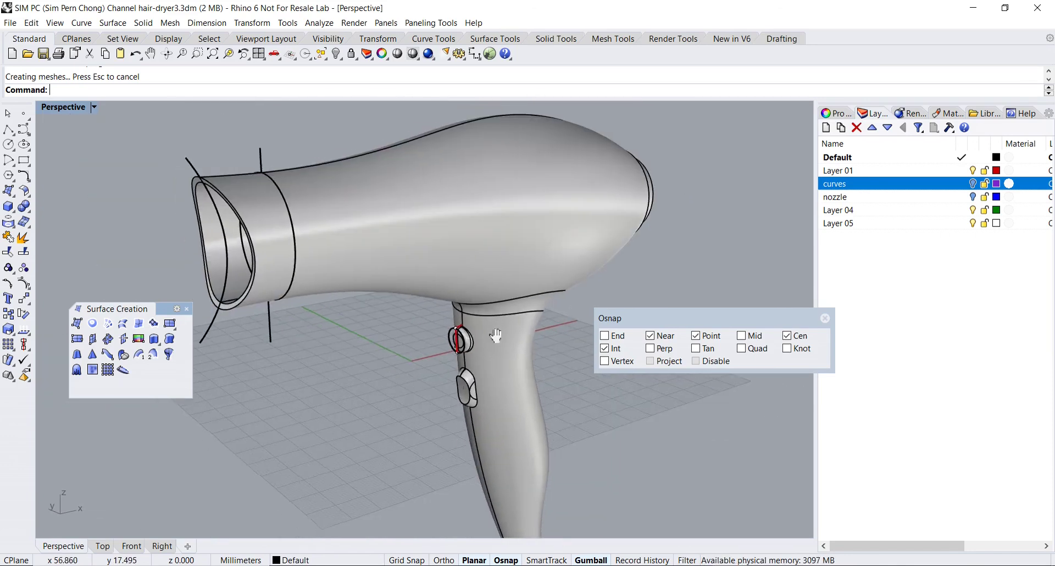
# Hide all the remaining construction curves around the hair dryer and move the Osnap panel aside
pyautogui.click(335, 60)
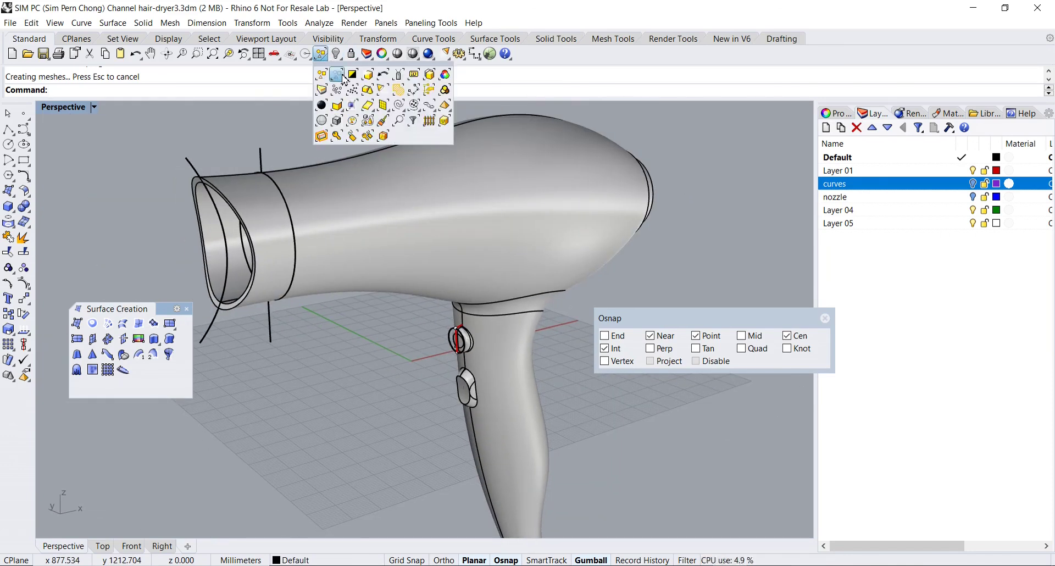
pyautogui.click(336, 53)
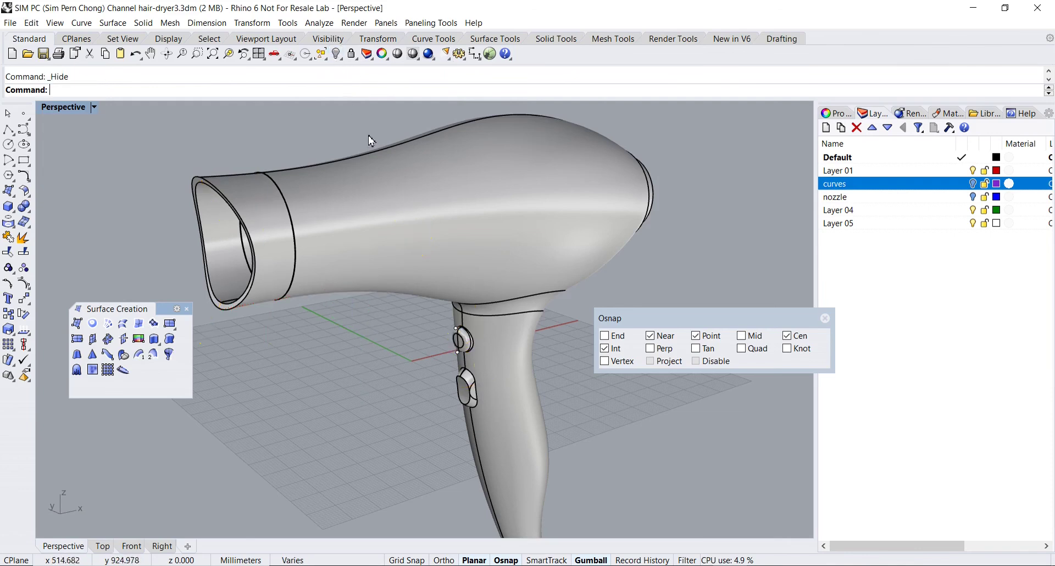
pyautogui.moveTo(384, 159); pyautogui.dragTo(414, 216, button='right')
pyautogui.moveTo(631, 324); pyautogui.dragTo(711, 326)
pyautogui.moveTo(565, 322)
pyautogui.mouseDown(button='right')
pyautogui.moveTo(555, 287)
pyautogui.moveTo(556, 305)
pyautogui.mouseUp(button='right')
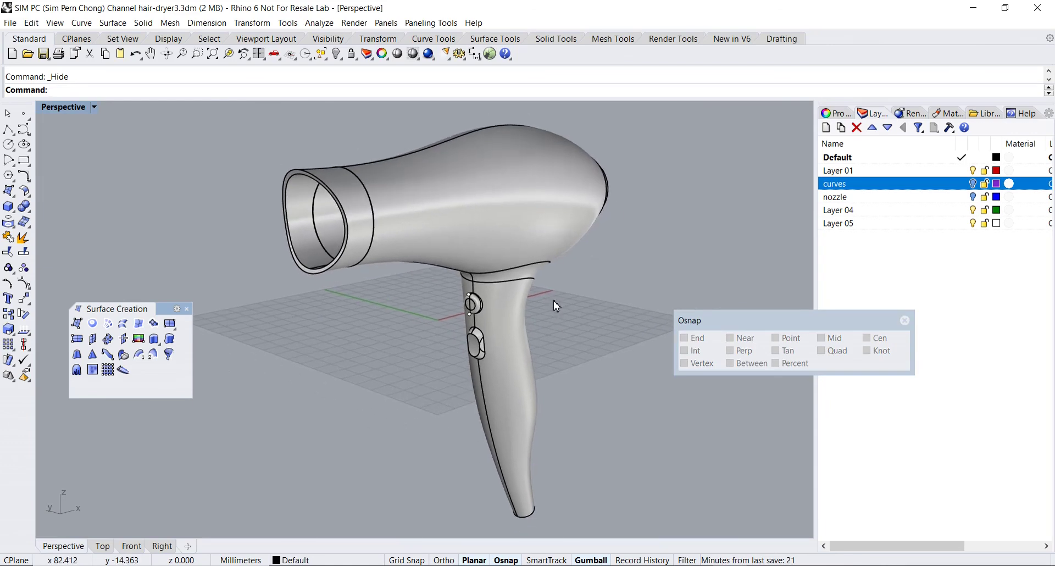